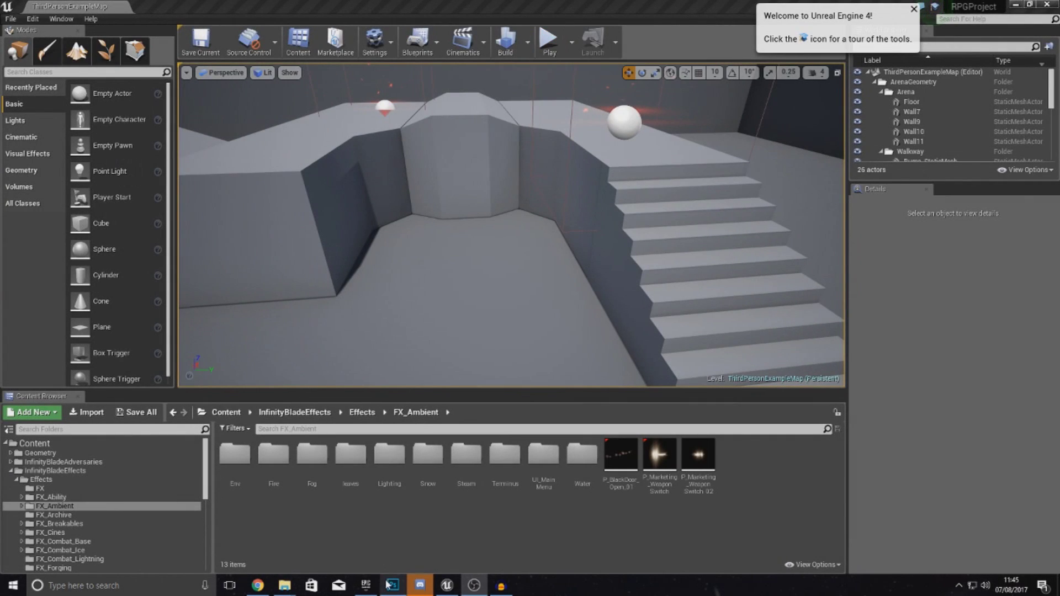
Switch to Photoshop and examine the XP bar and action bar slots in the RPGHUD.psd mockup
click(390, 583)
double_click(555, 11)
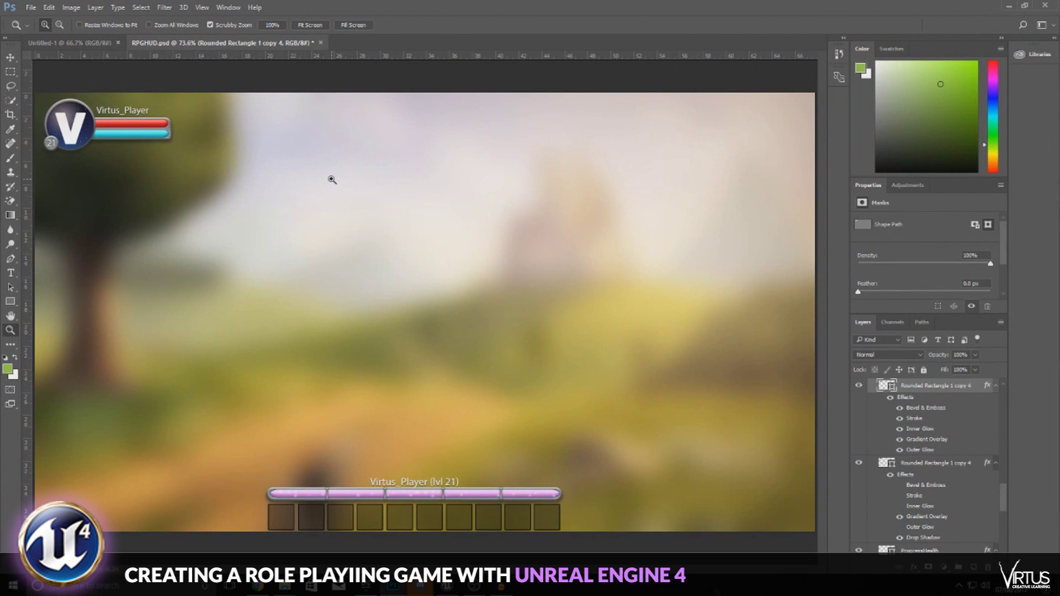
right_click(334, 198)
click(359, 204)
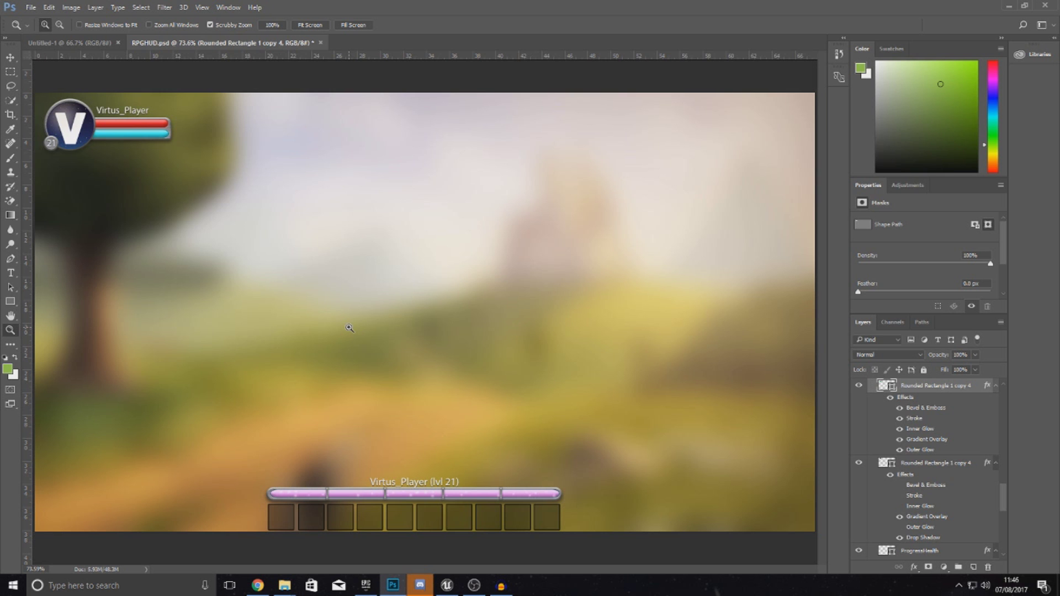
click(422, 502)
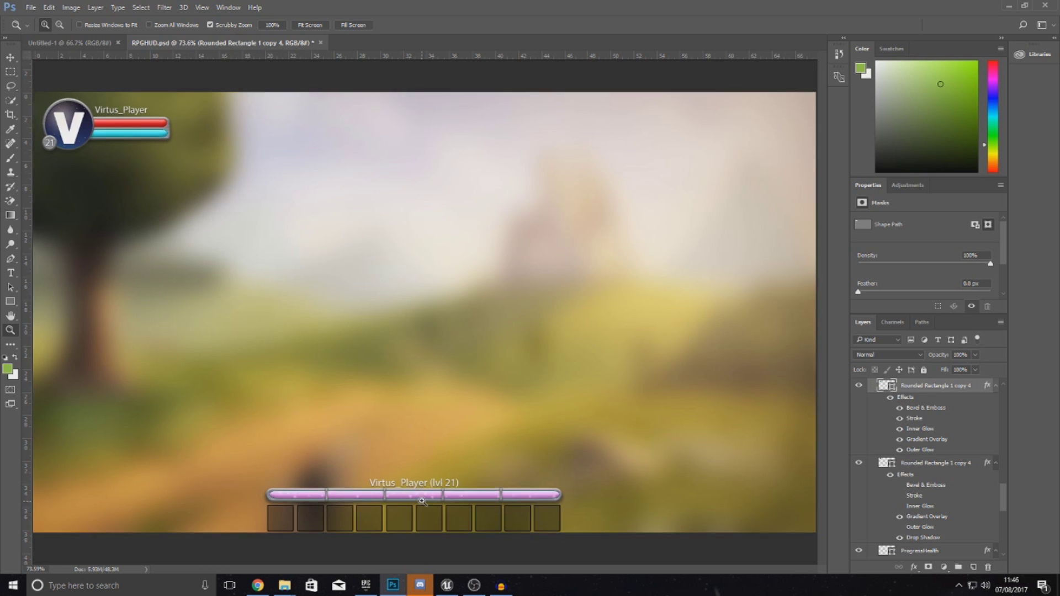
scroll(414, 497, down, 1)
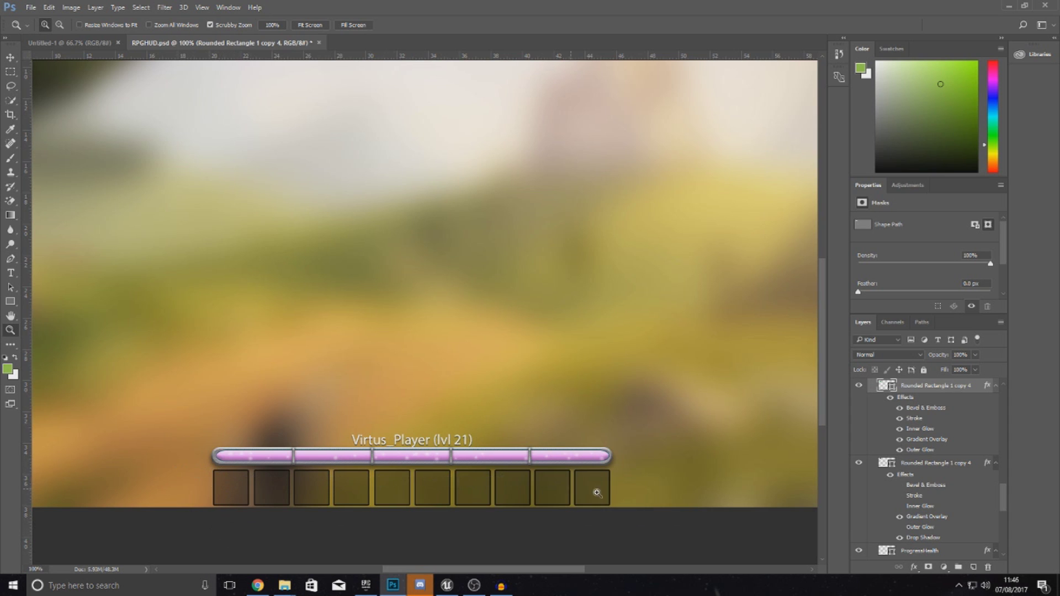
right_click(411, 486)
click(430, 489)
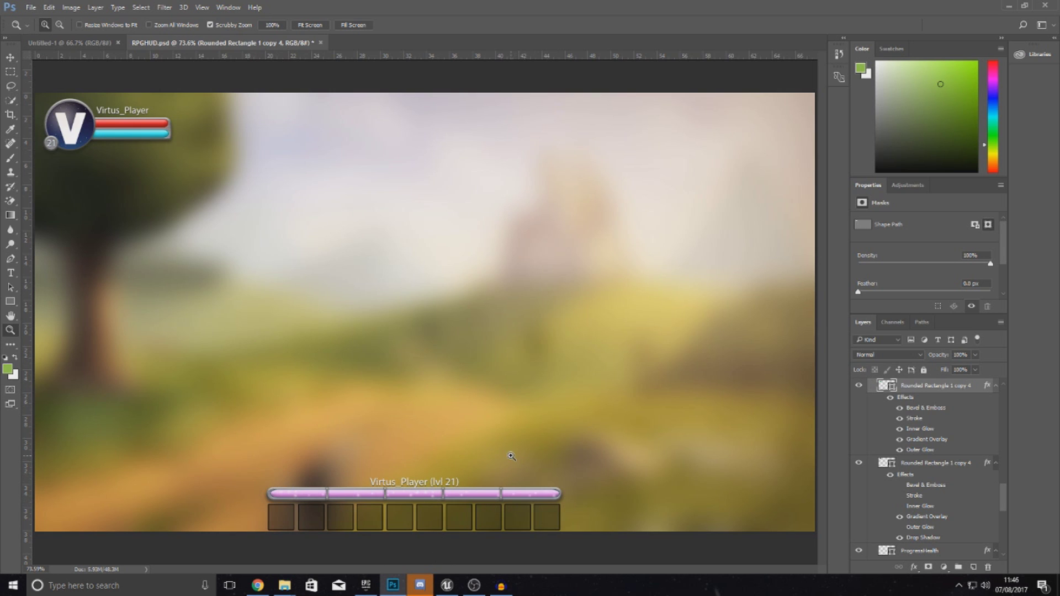
click(436, 507)
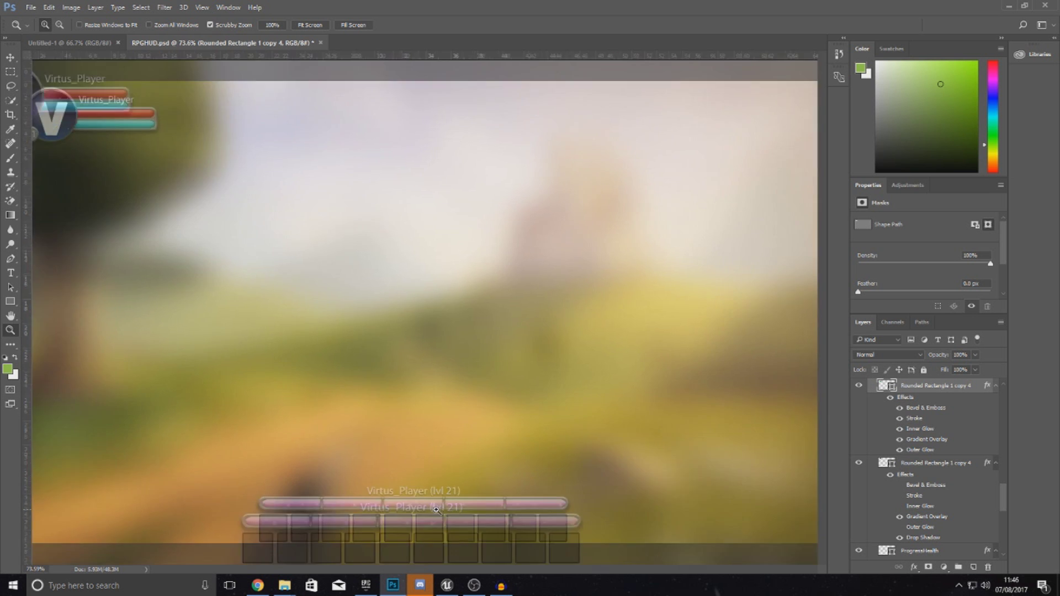
click(436, 507)
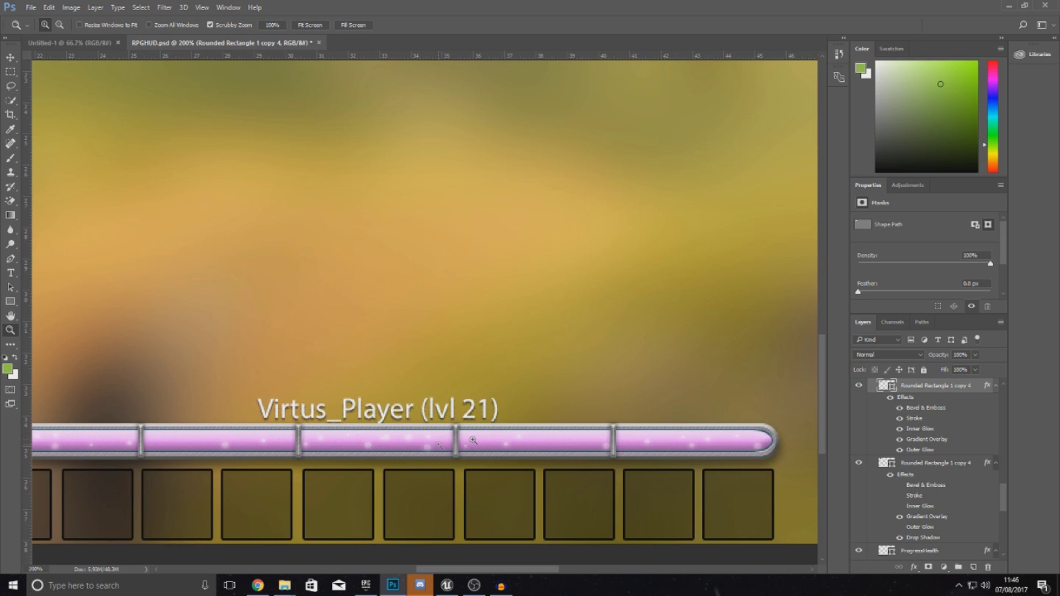
right_click(490, 439)
click(499, 443)
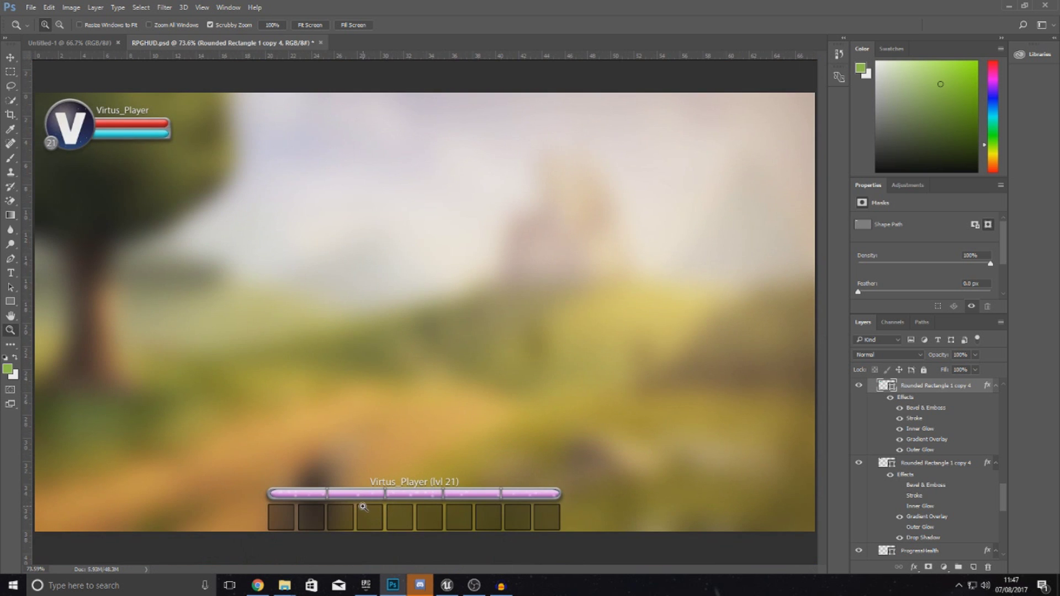
click(385, 495)
click(386, 495)
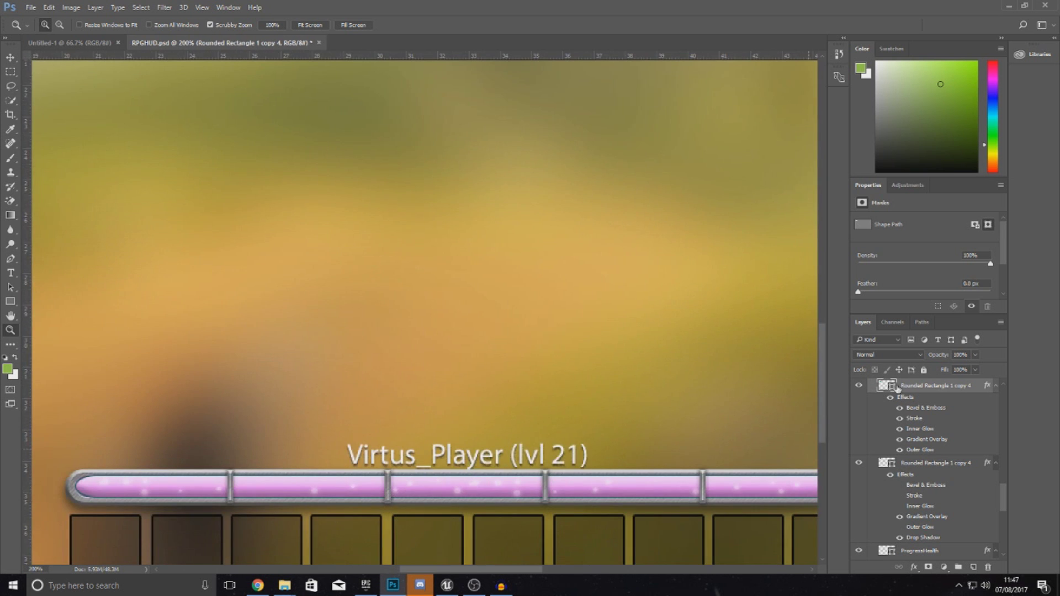
Switch to the RPGProject folder in File Explorer and look over the exported HUD images
key(alt+Tab)
drag(800, 182, 442, 168)
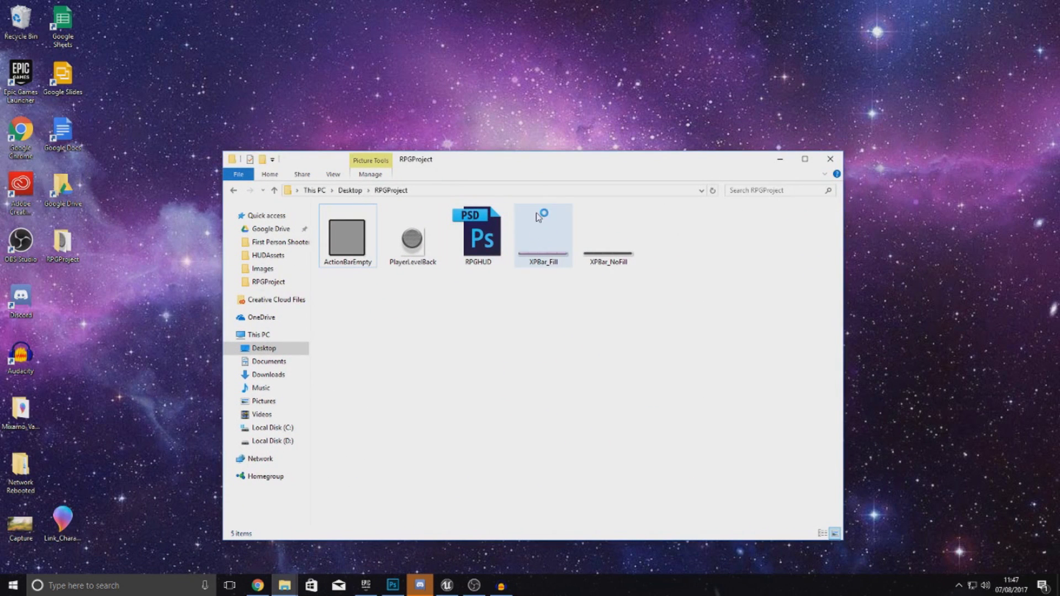
double_click(522, 166)
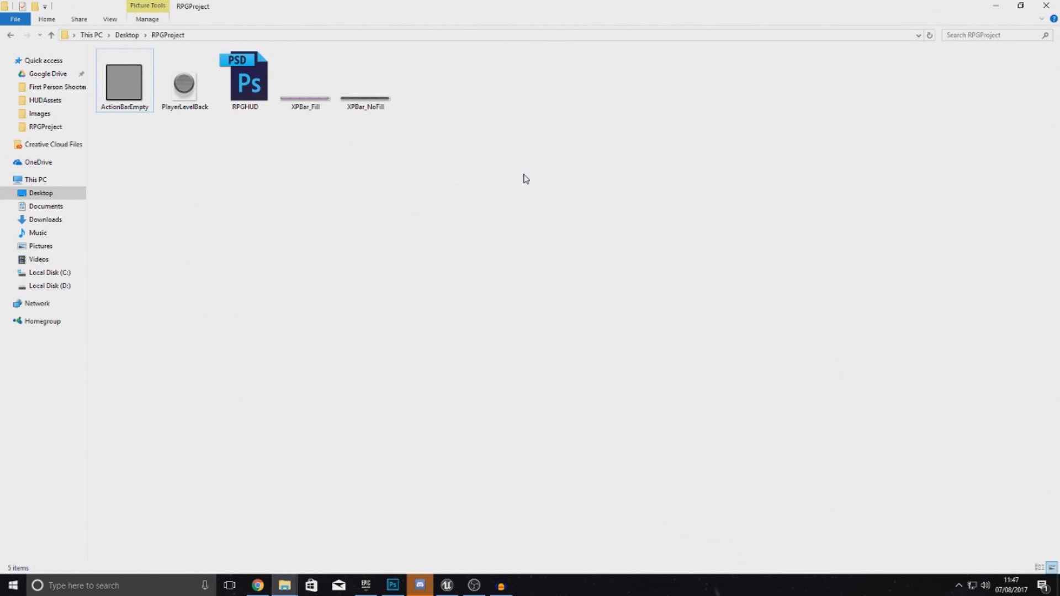
drag(508, 225, 137, 131)
click(130, 105)
click(200, 102)
click(212, 133)
drag(269, 141, 237, 132)
click(181, 120)
click(191, 111)
click(209, 135)
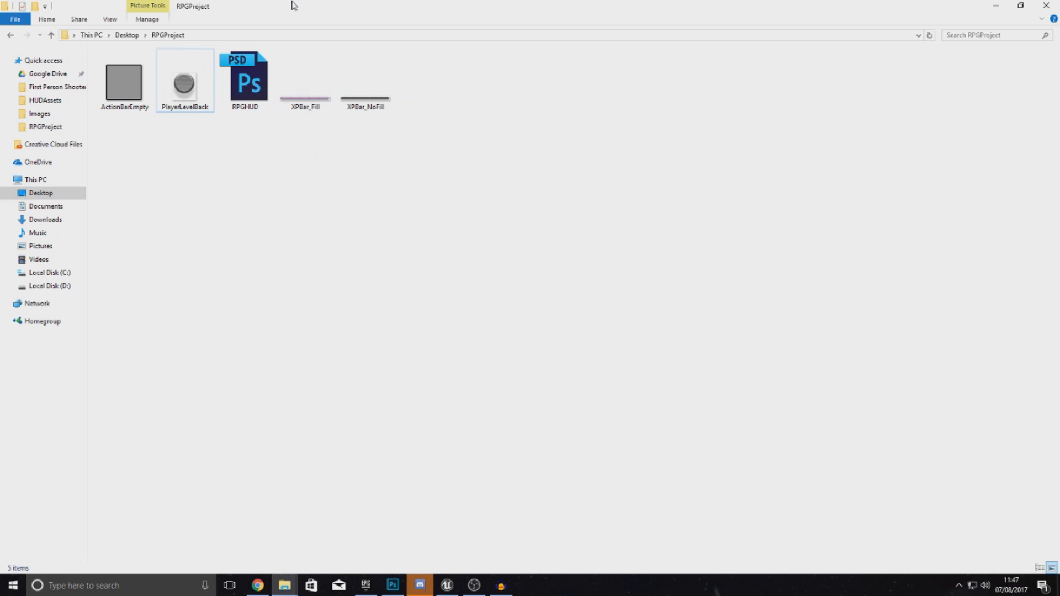
Switch to the Unreal Editor, play-test the level to check the current HUD bars while running up the stairs, and end the session
mouse_move(447, 587)
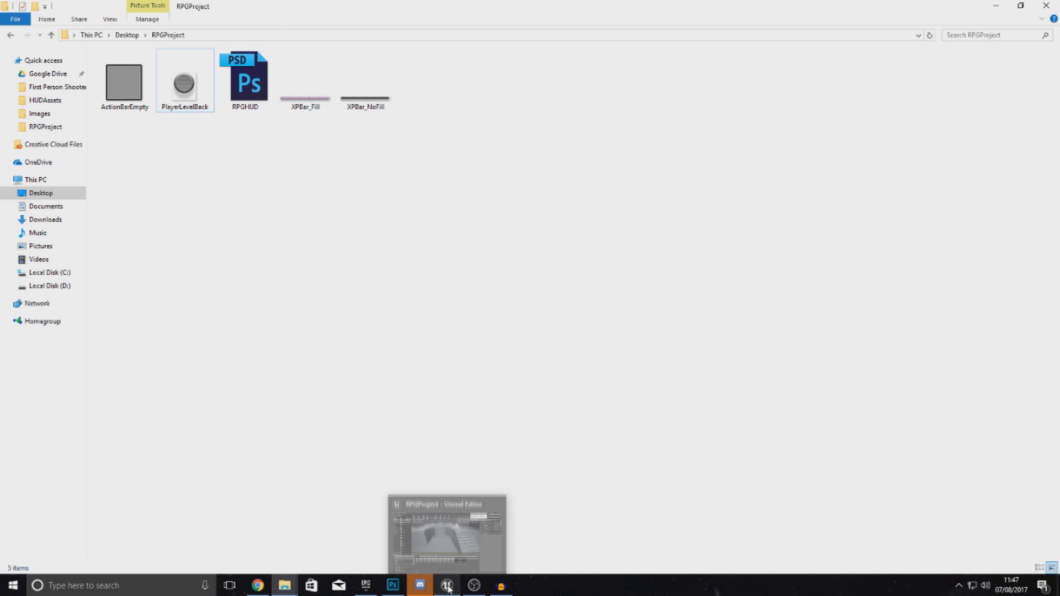
click(447, 588)
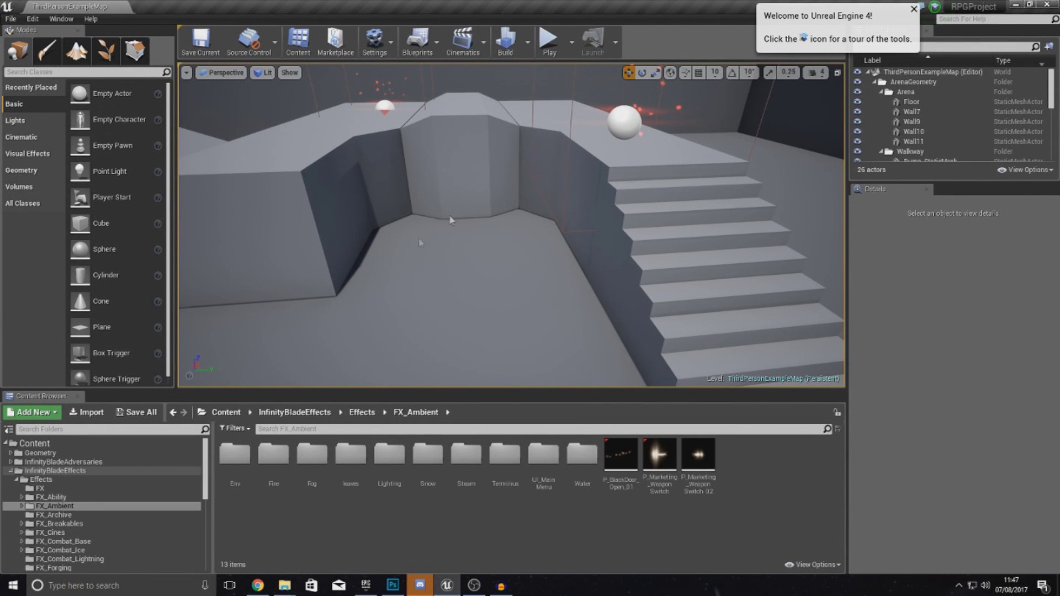
click(548, 39)
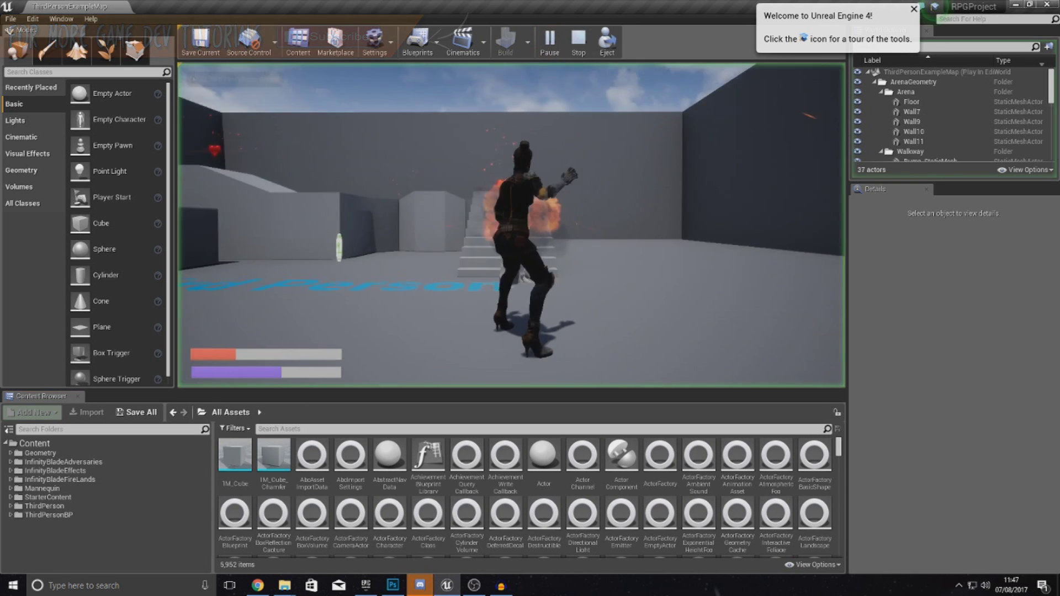
key(w)
key(w)
key(w)
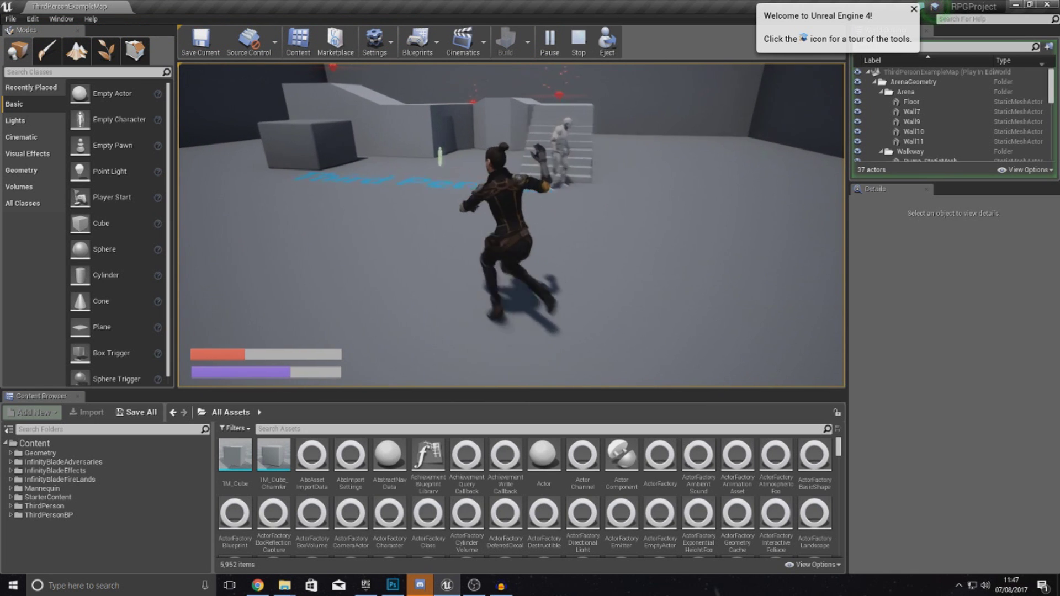
key(w)
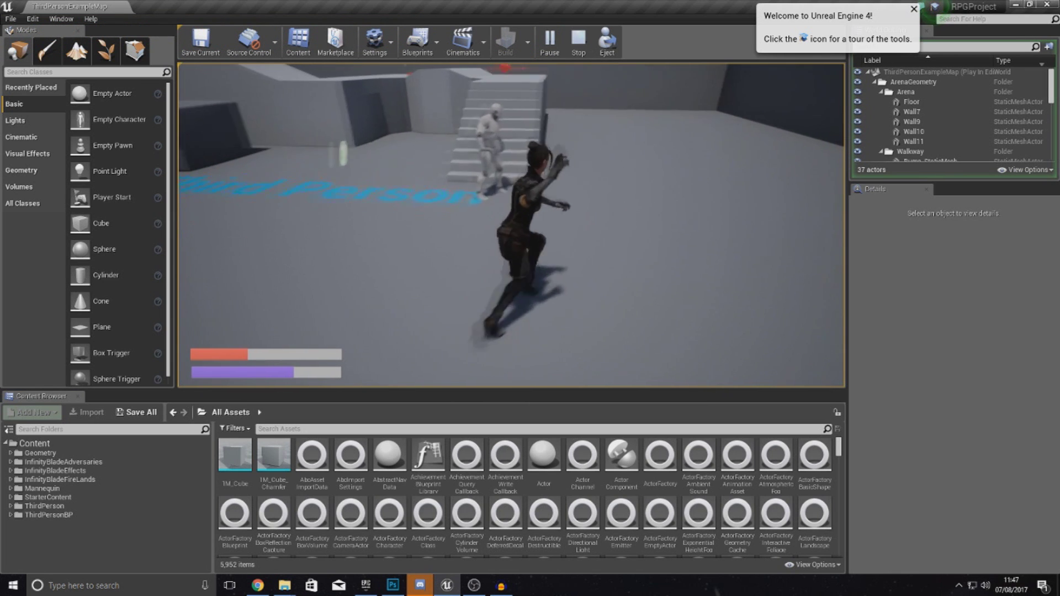
key(w)
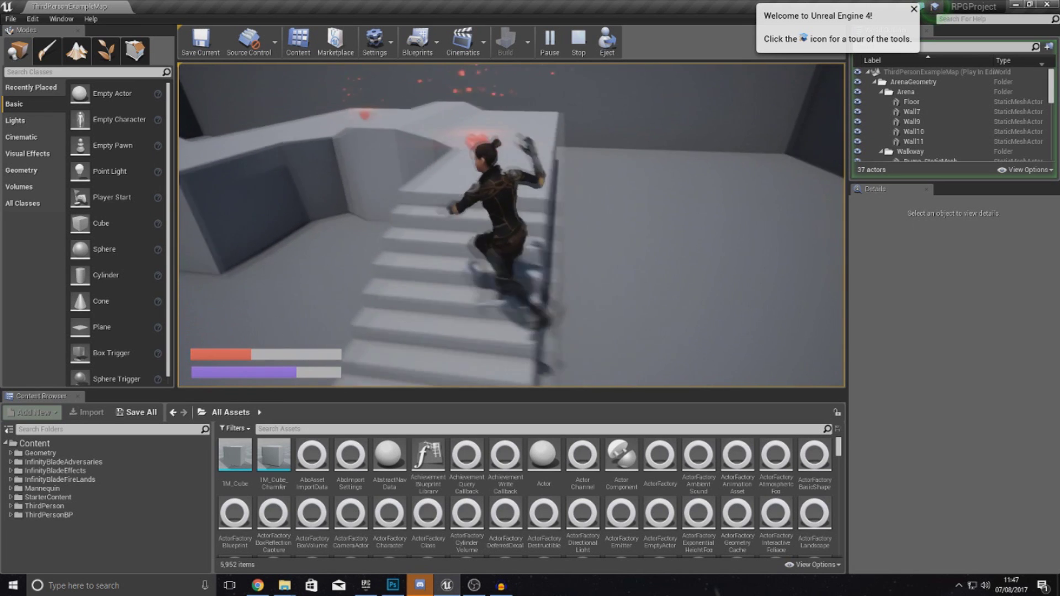
key(w)
key(Escape)
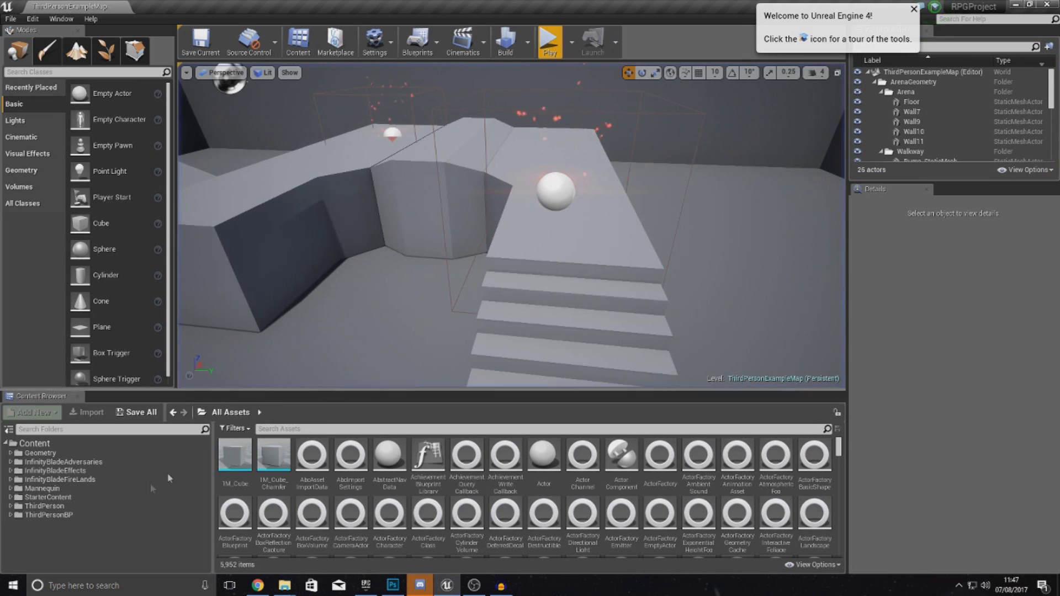
Open the RPGHUD widget blueprint from the ThirdPersonBP/Blueprints folder
click(53, 517)
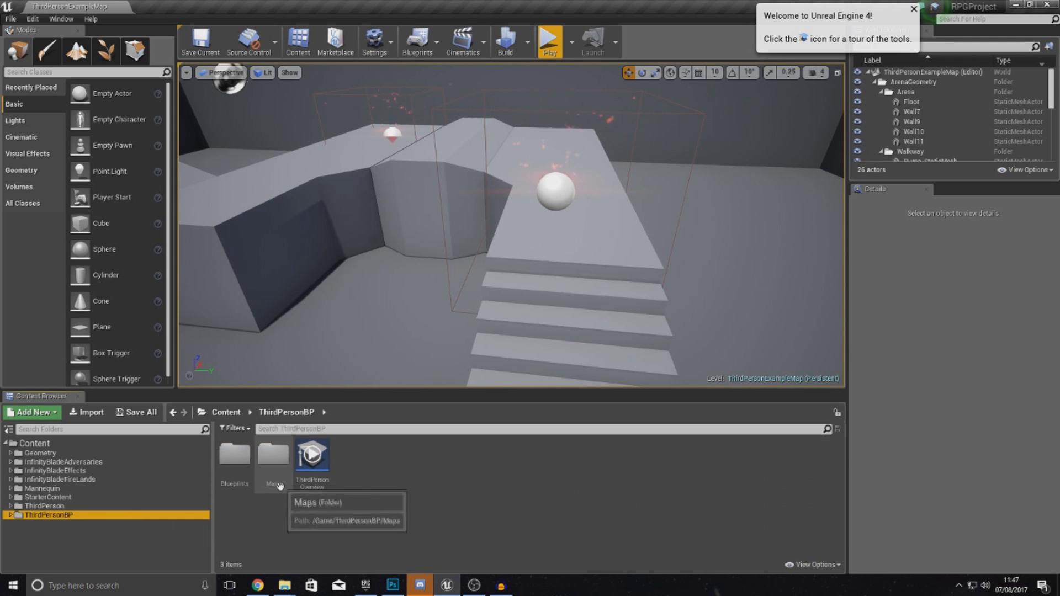
double_click(235, 481)
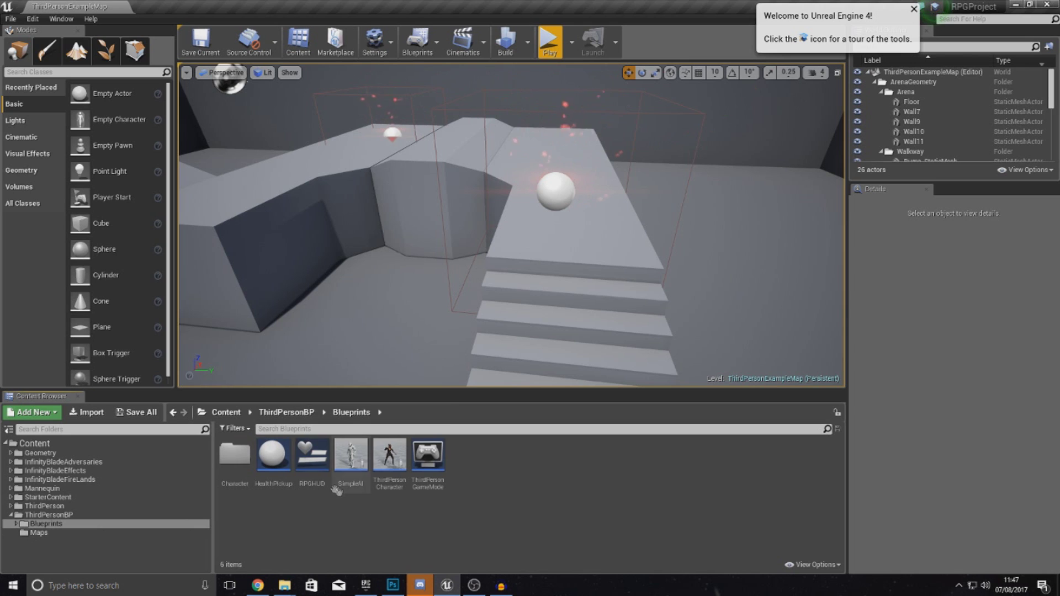
click(309, 473)
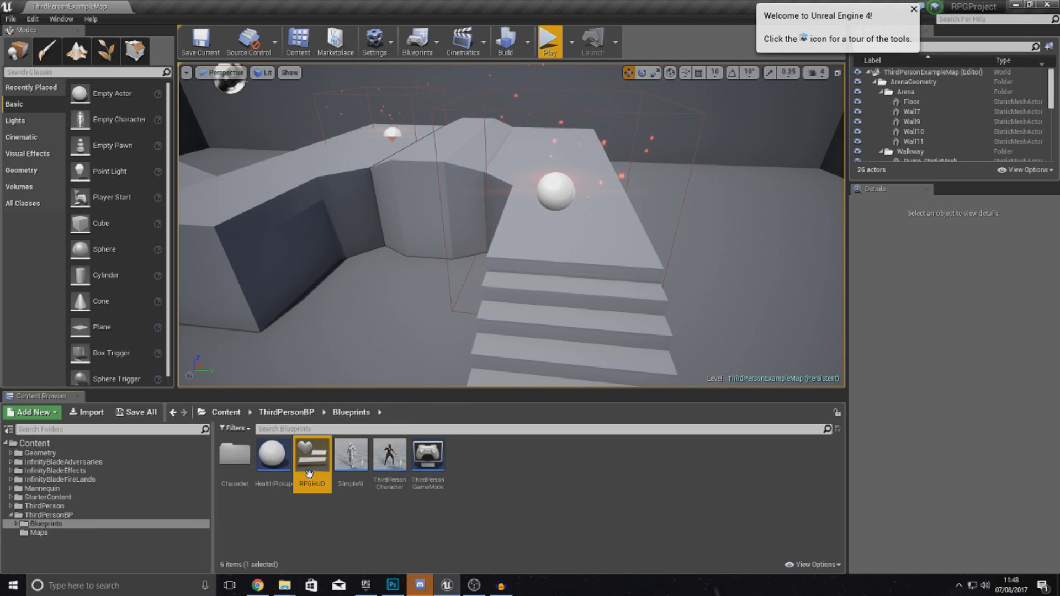
double_click(310, 474)
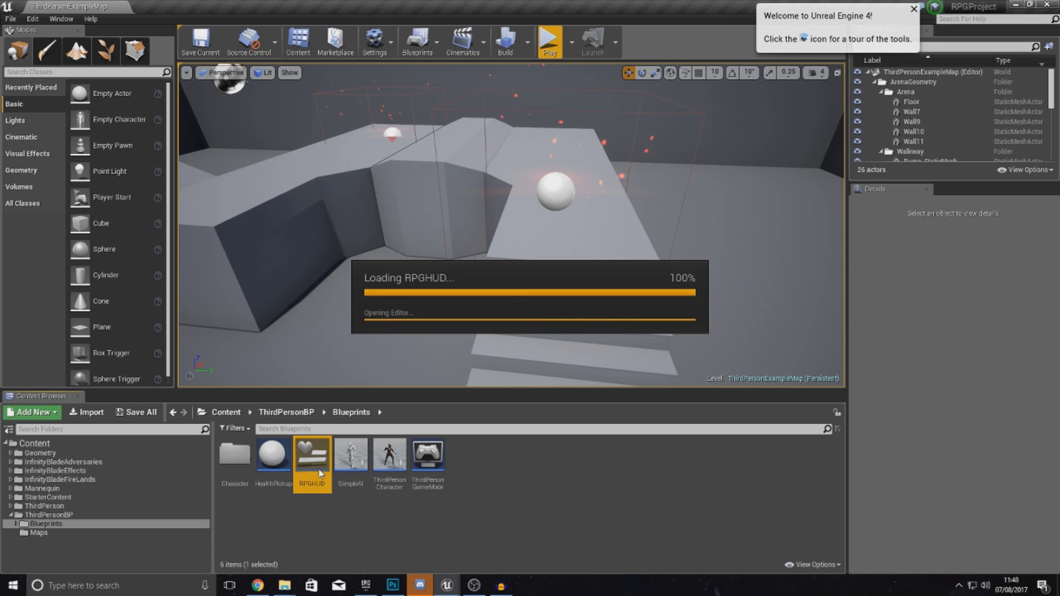
Review the full HUD layout in the Photoshop mockup and return to the RPGHUD widget editor
click(392, 584)
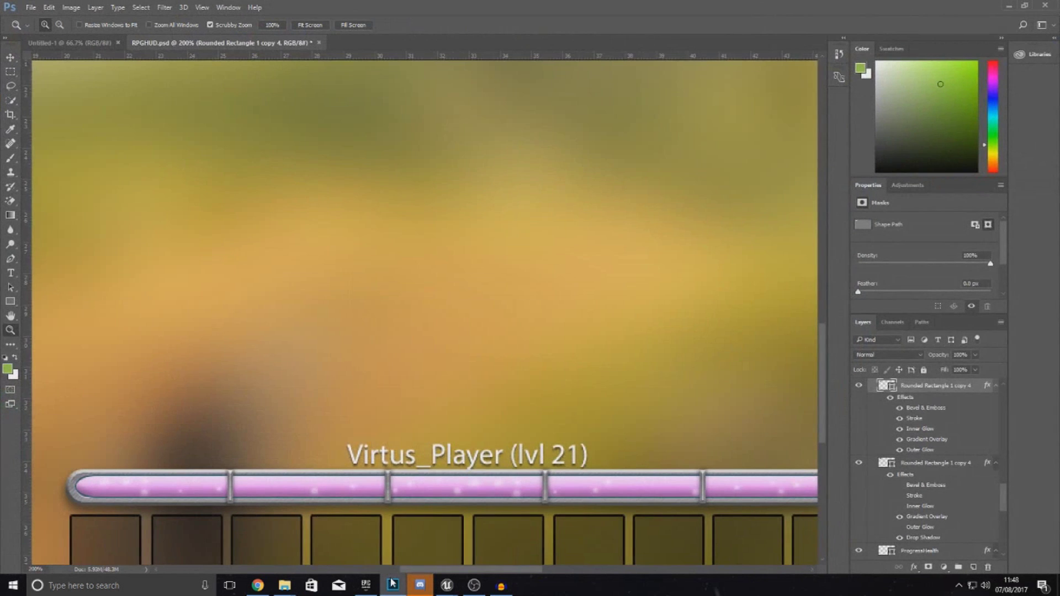
right_click(182, 307)
click(205, 315)
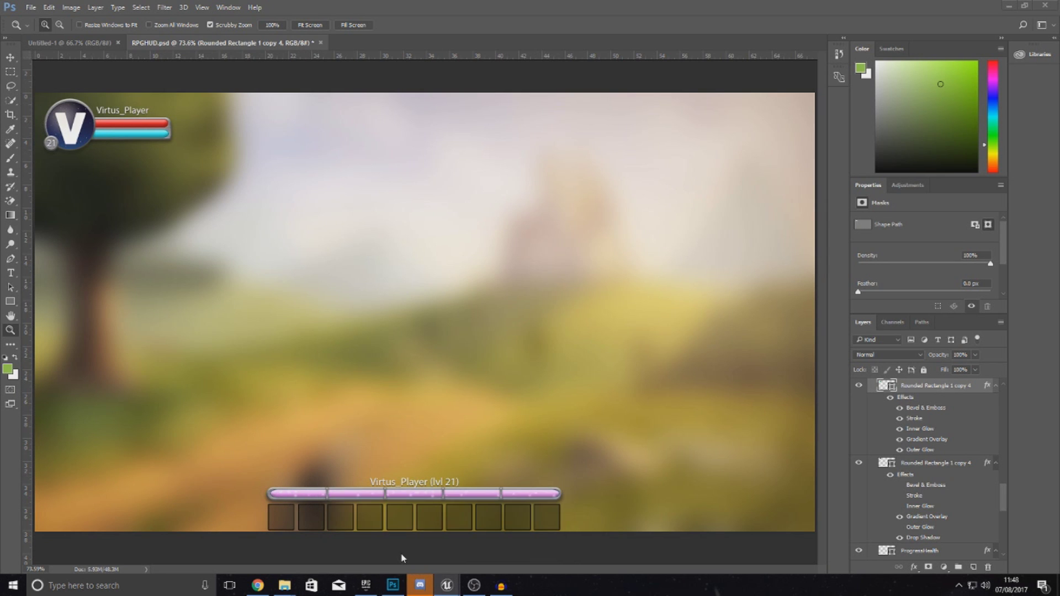
click(1009, 6)
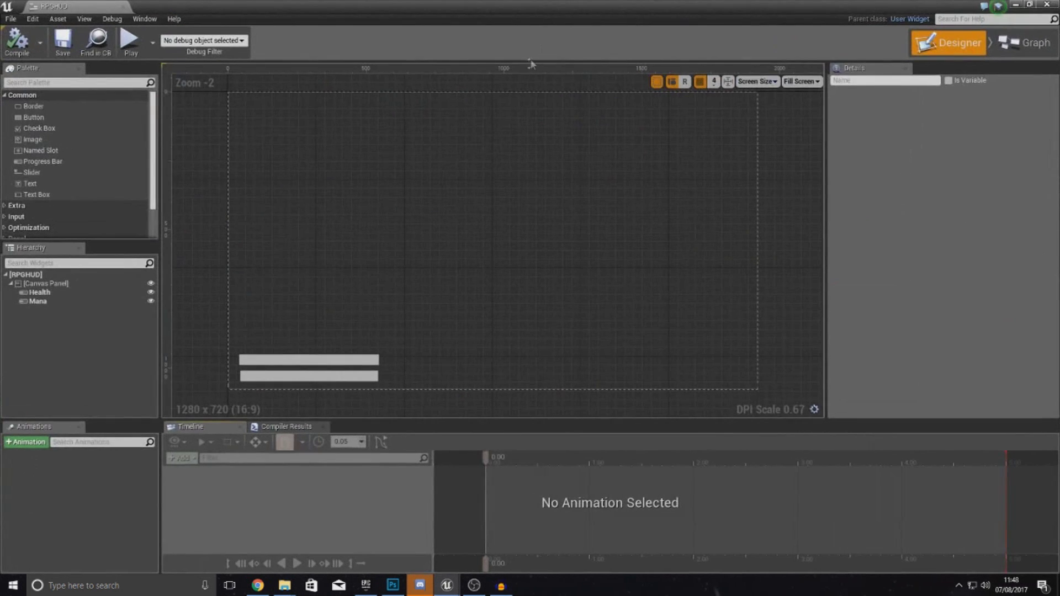
Move the Health bar to X 24, Y 20 and the Mana bar to X 24, Y 76 in the canvas's top-left corner
click(333, 367)
drag(307, 367, 315, 108)
drag(329, 379, 326, 126)
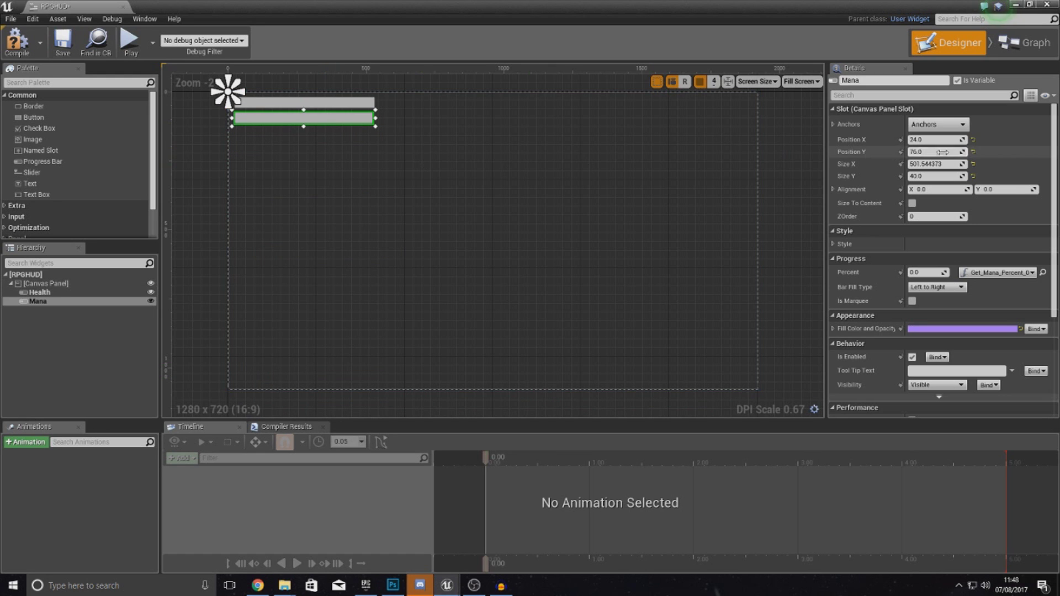
Check the anchor options of the Mana and Health bars
click(938, 125)
click(705, 151)
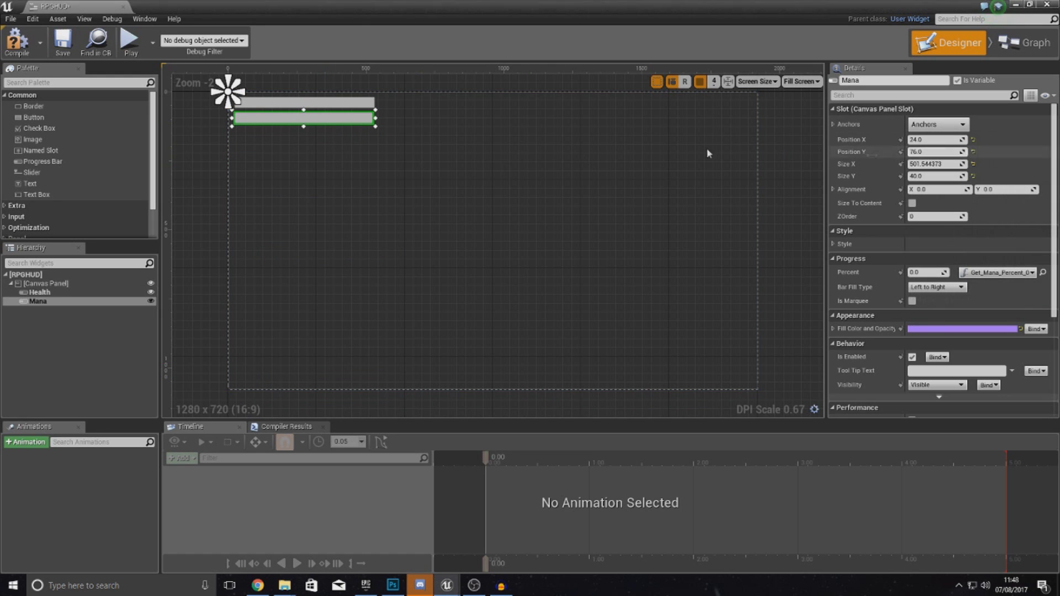
click(304, 103)
click(912, 124)
click(559, 216)
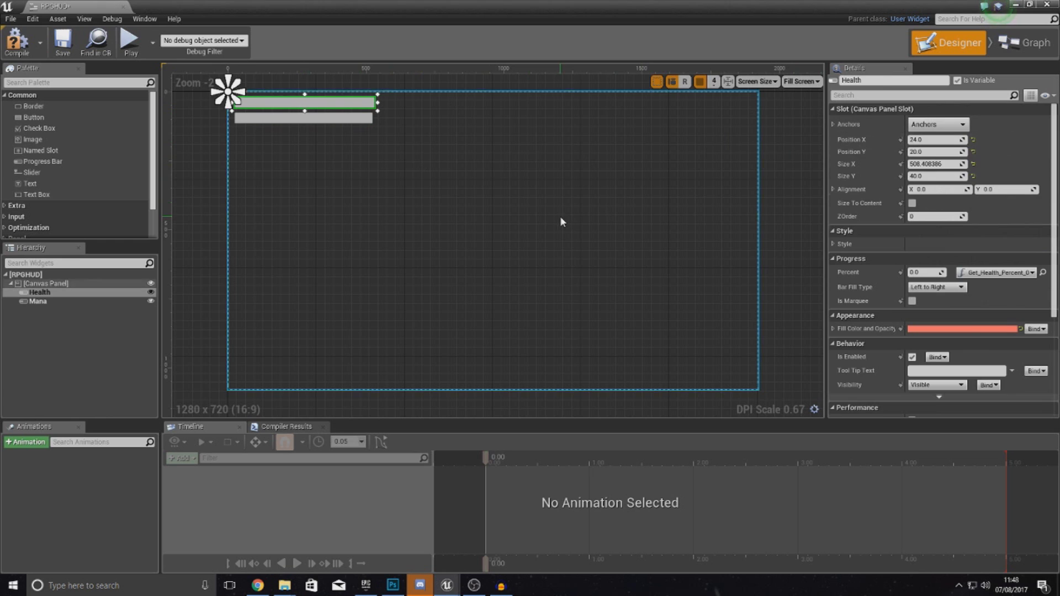
click(285, 275)
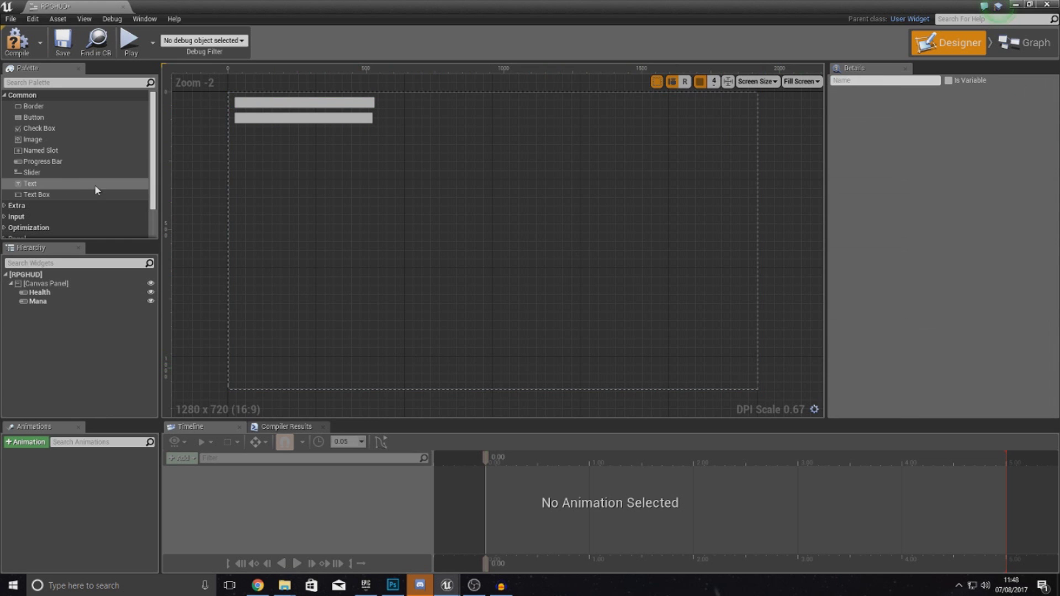
Add four Image widgets in a row near the canvas's bottom edge, moving the first two to about X 560 and X 692, Y 952
drag(33, 139, 422, 354)
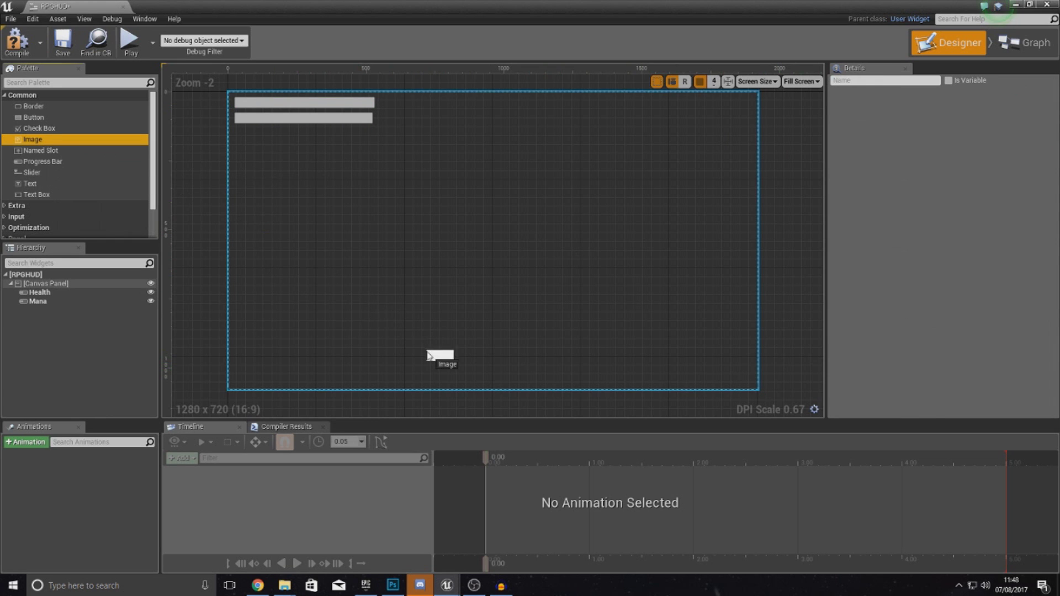
drag(33, 139, 377, 282)
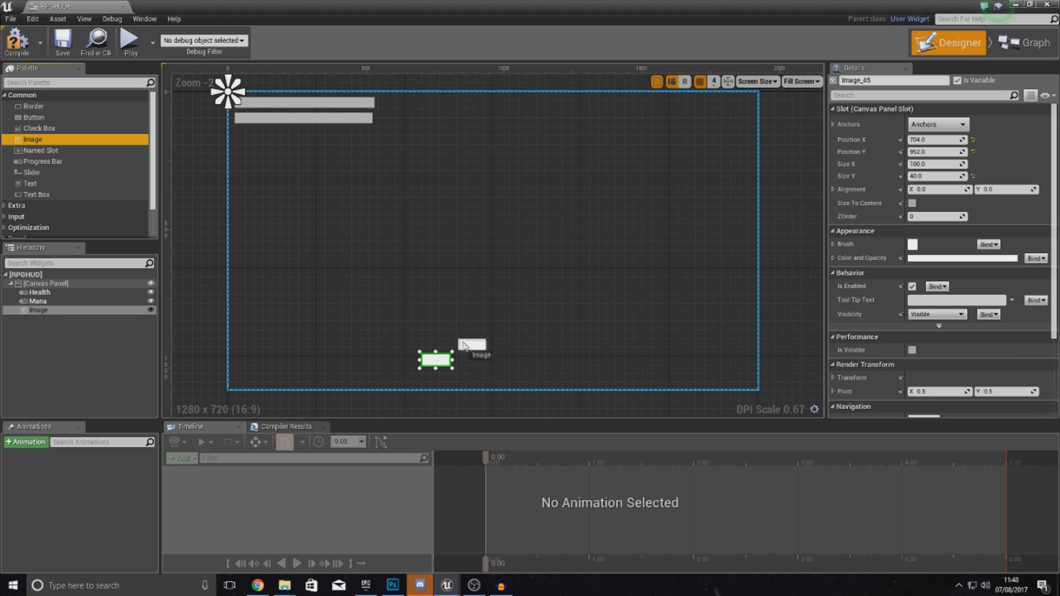
drag(462, 359, 468, 363)
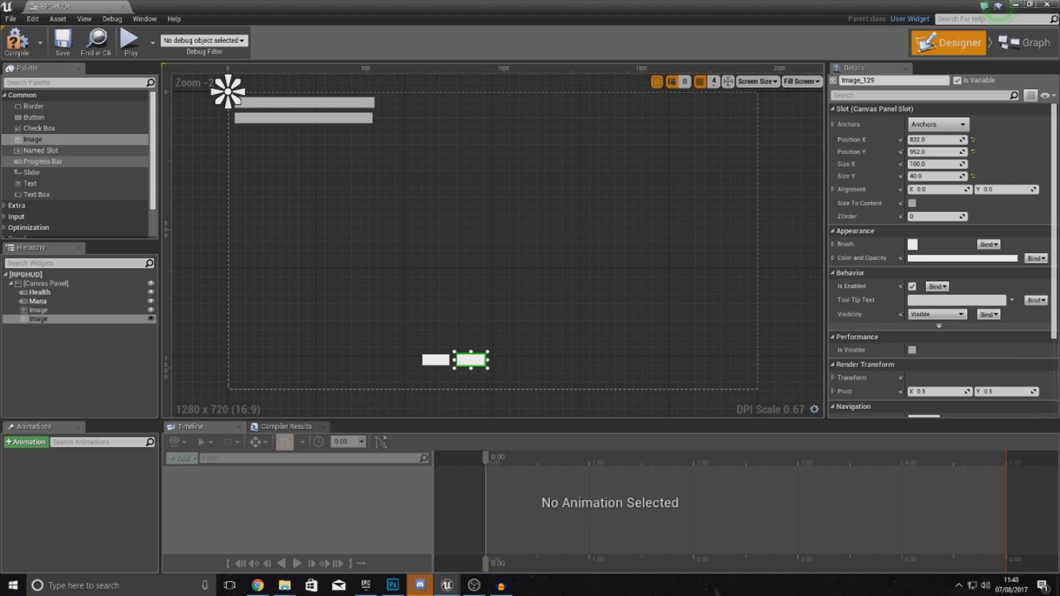
drag(34, 139, 497, 359)
drag(33, 139, 536, 359)
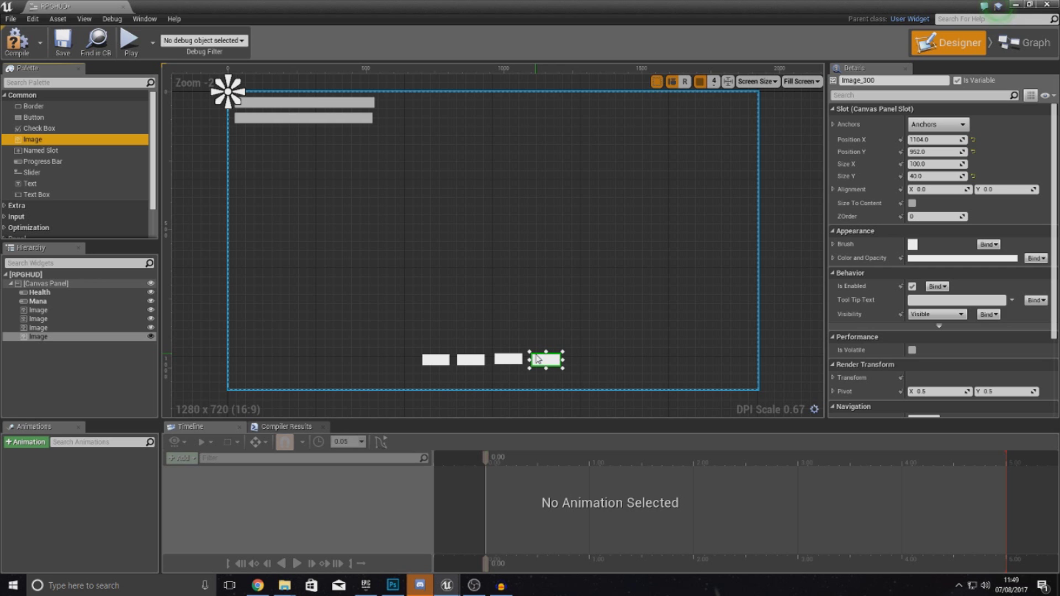
mouse_move(436, 357)
mouse_down()
mouse_move(423, 360)
mouse_move(441, 363)
mouse_up()
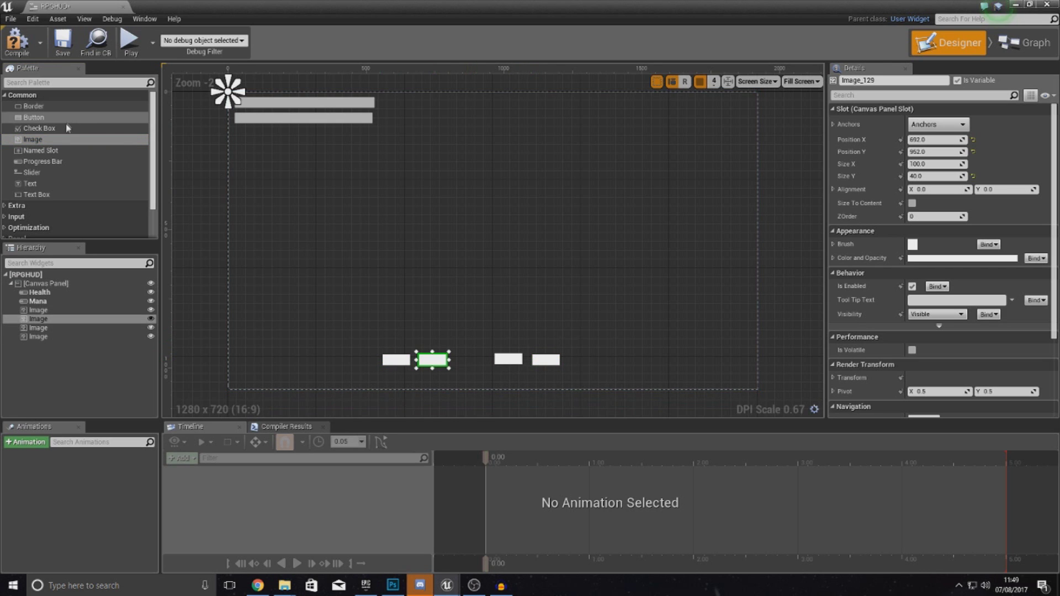
Add six more Image widgets, four continuing the bottom row and two above its far end, for ten action bar images in total
drag(32, 139, 577, 316)
drag(571, 361, 571, 361)
drag(32, 139, 606, 358)
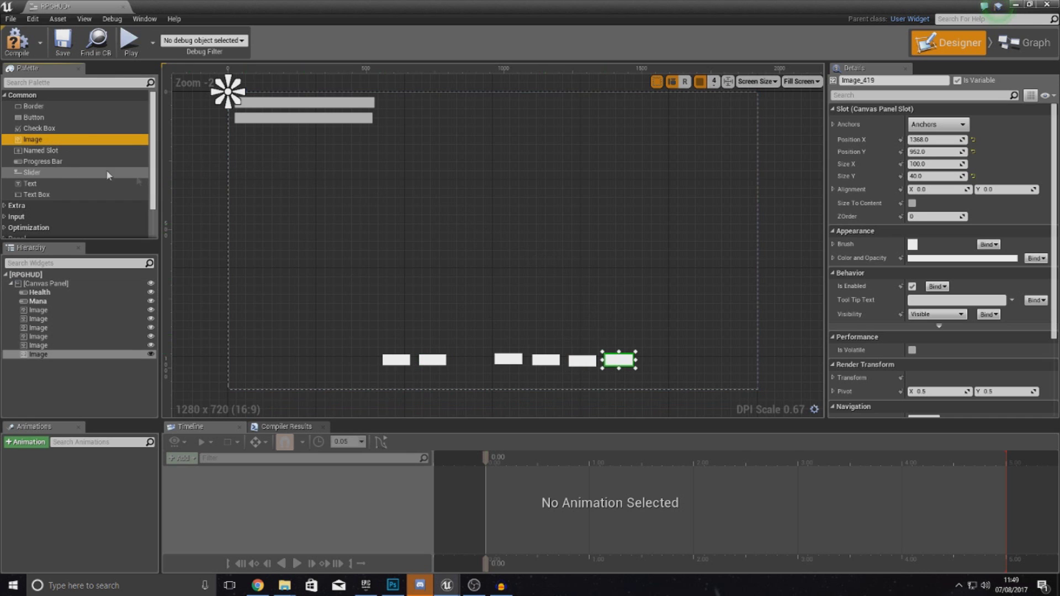
drag(55, 142, 664, 302)
drag(658, 362, 669, 361)
drag(32, 139, 724, 356)
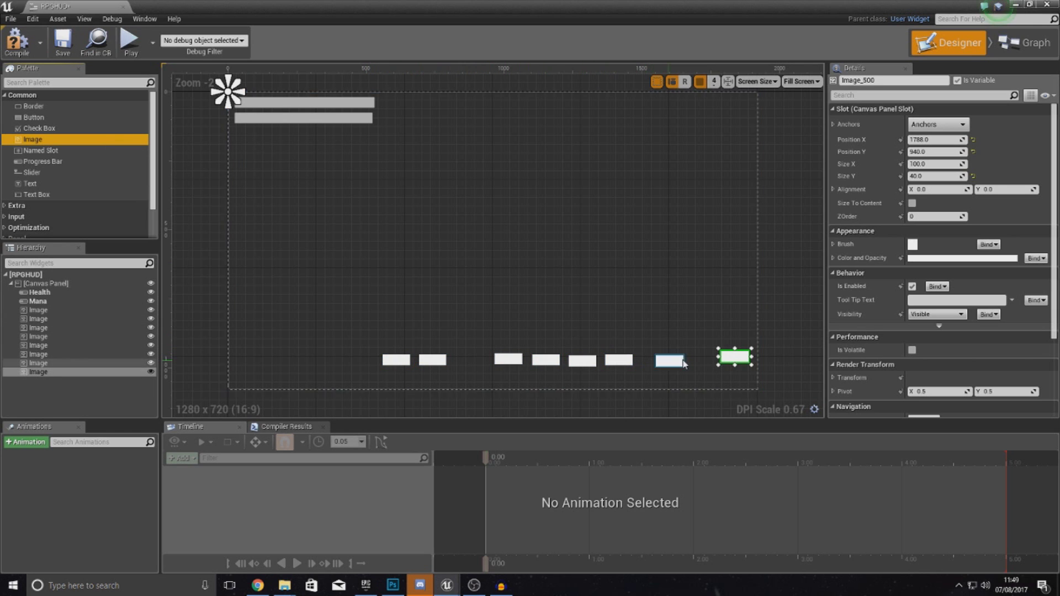
drag(87, 145, 707, 311)
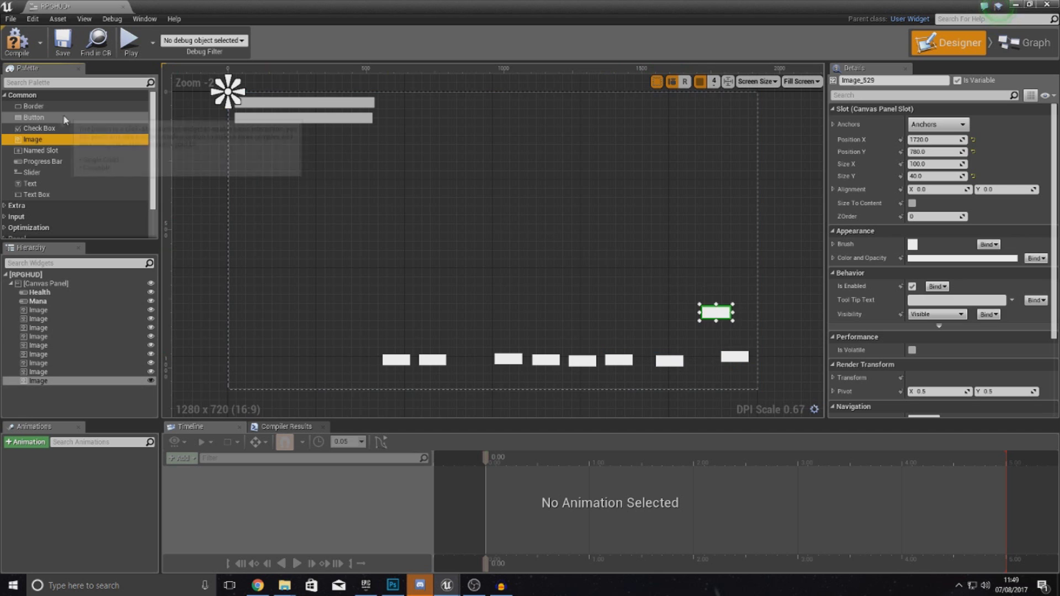
drag(87, 144, 709, 284)
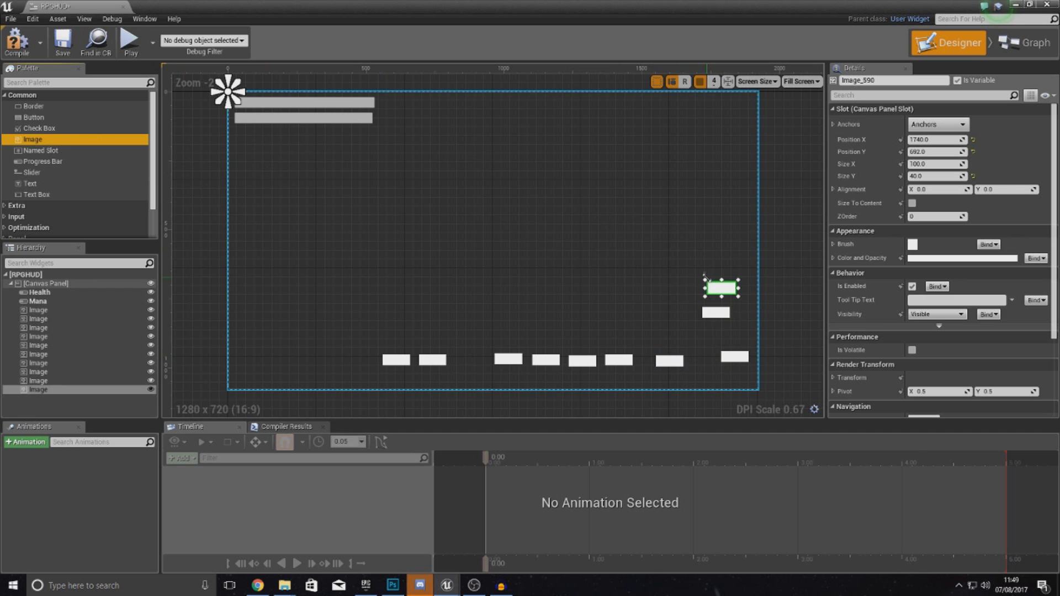
Expand the brush settings of the first Image in the row and shrink the widget editor window to uncover the main editor
click(388, 359)
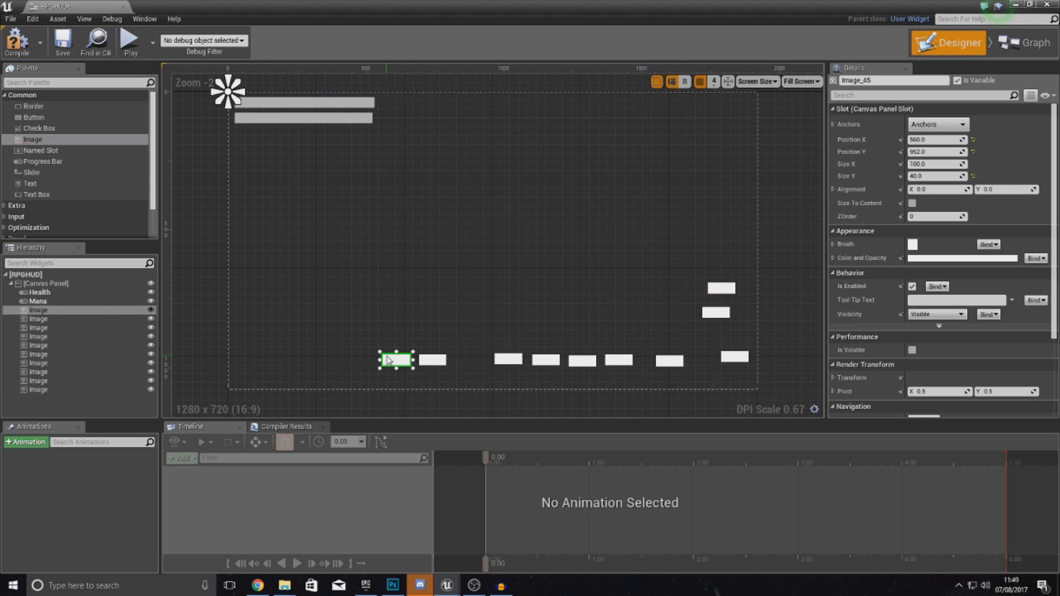
click(833, 244)
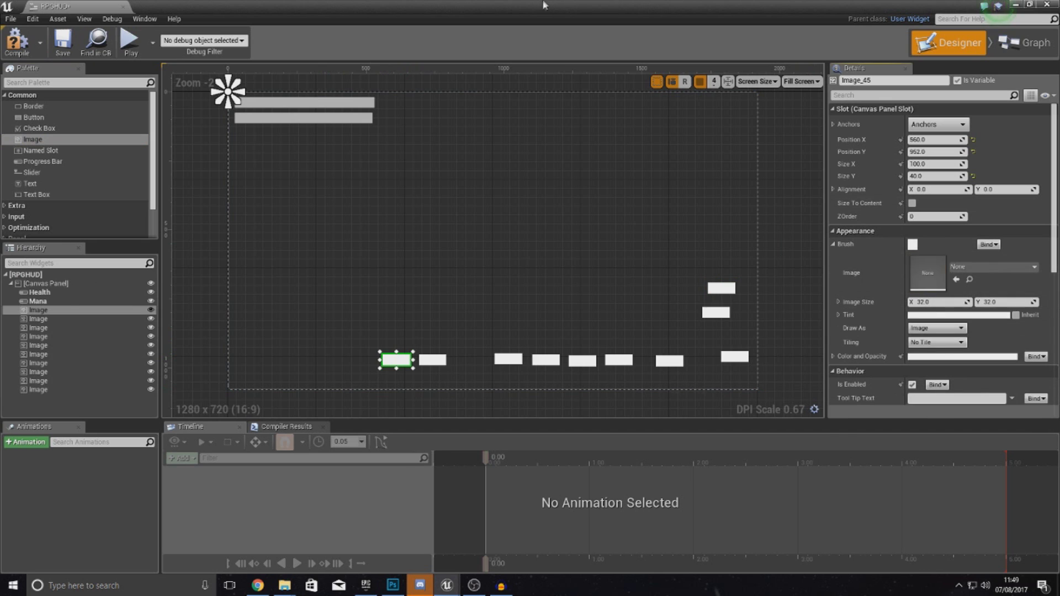
key(super+Down)
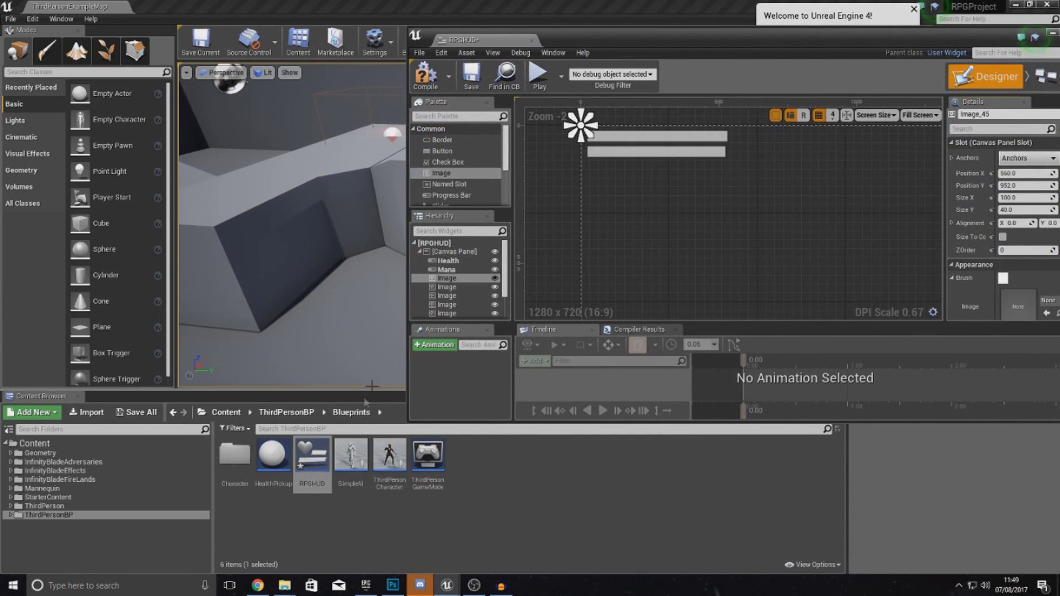
Import the ActionBarEmpty image from the desktop's RPGProject folder into the project's Blueprints folder
click(481, 524)
mouse_move(284, 585)
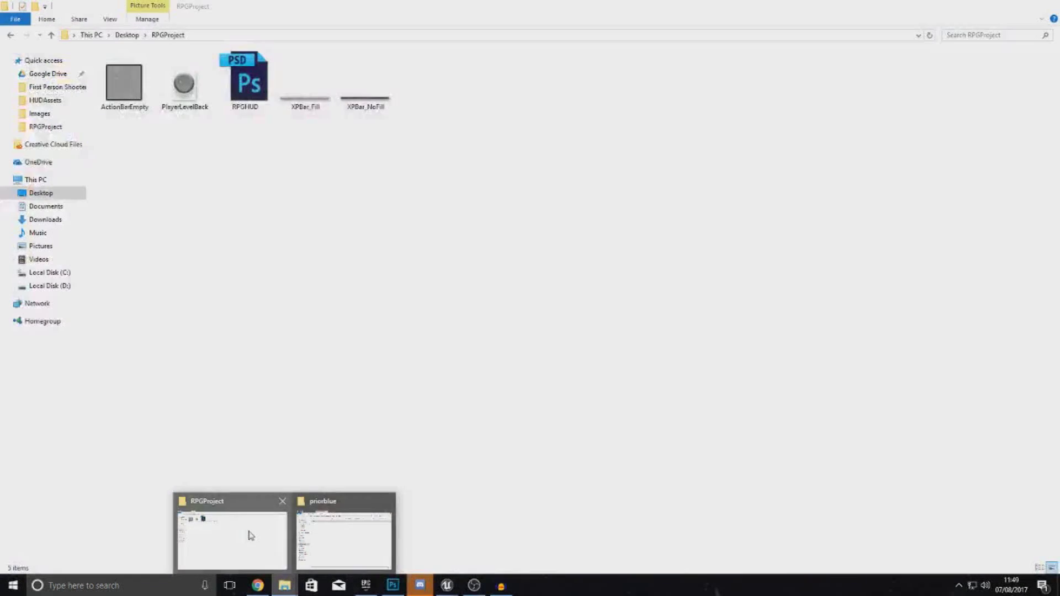
click(232, 524)
double_click(405, 4)
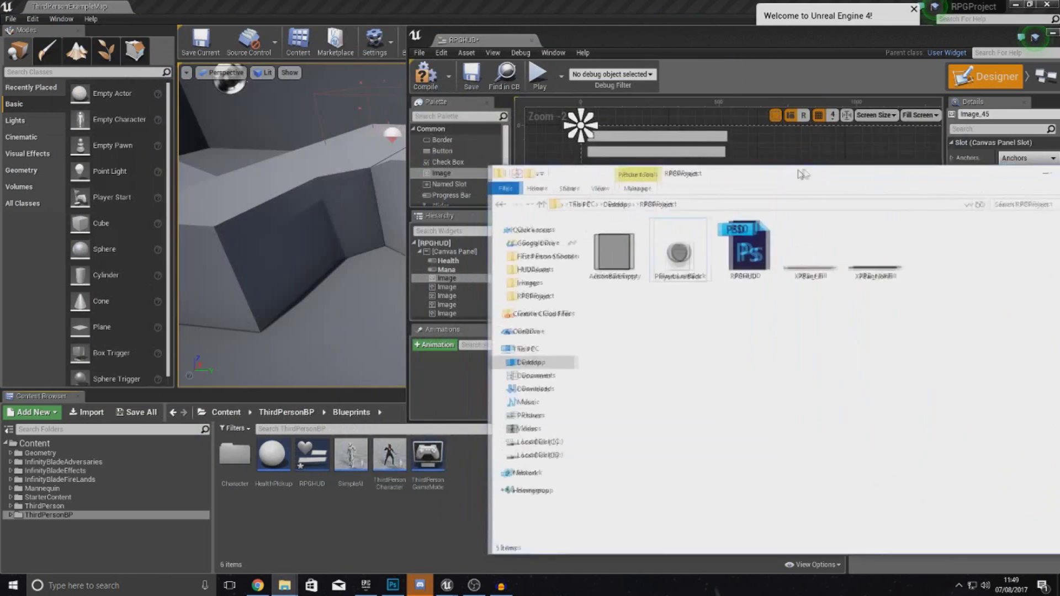
click(562, 249)
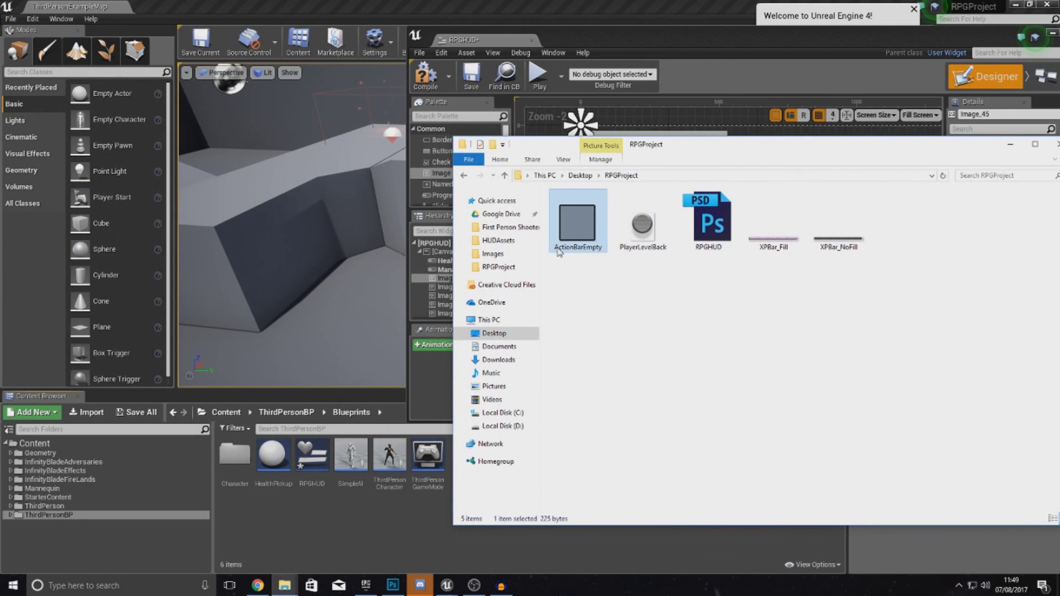
drag(574, 228, 318, 501)
drag(369, 501, 365, 508)
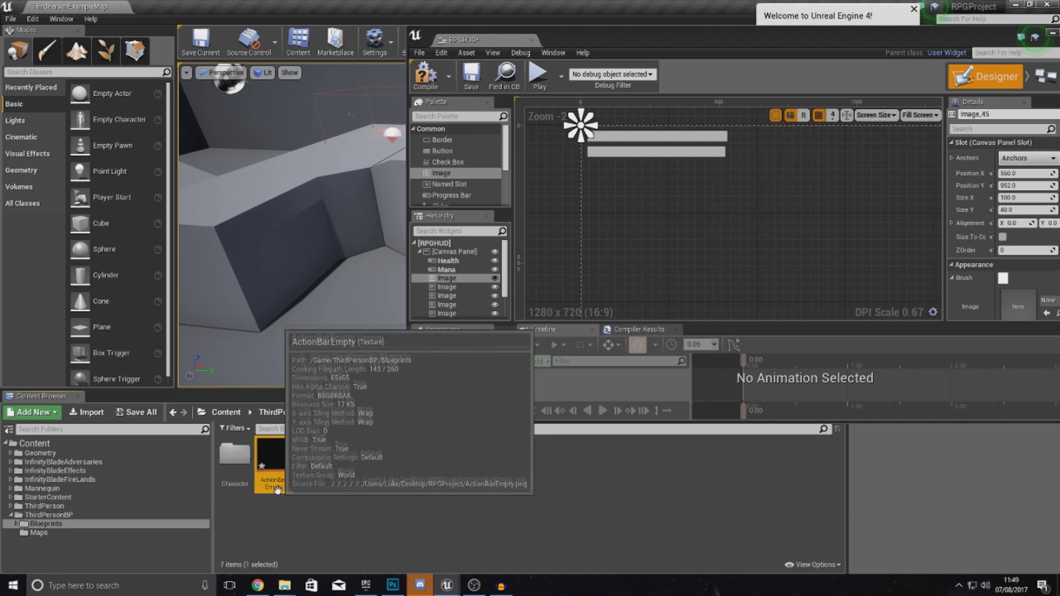
Delete the ActionBarEmpty texture from the Blueprints folder
right_click(276, 488)
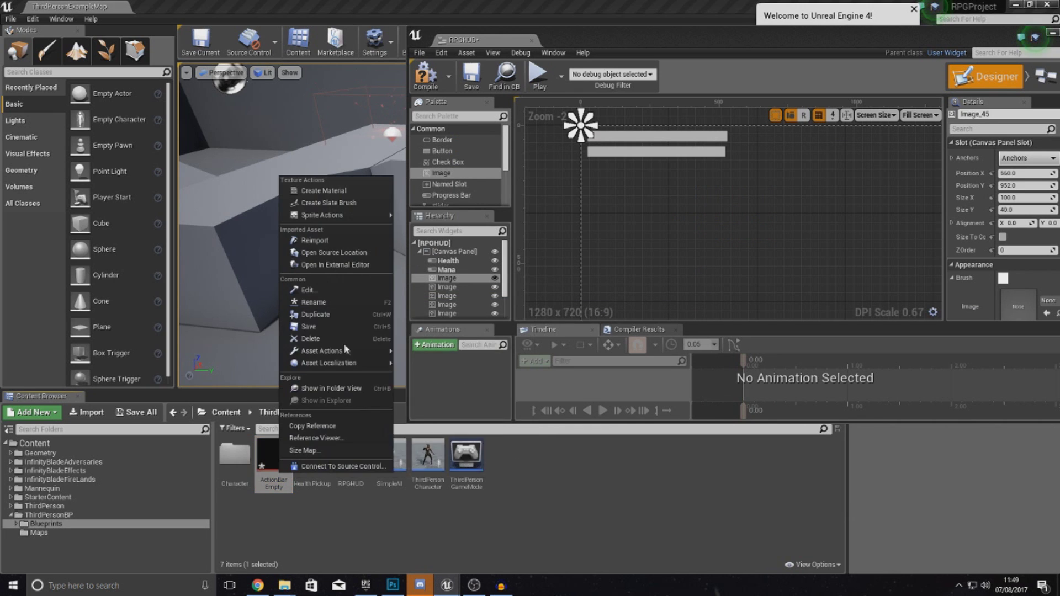
click(309, 343)
click(442, 469)
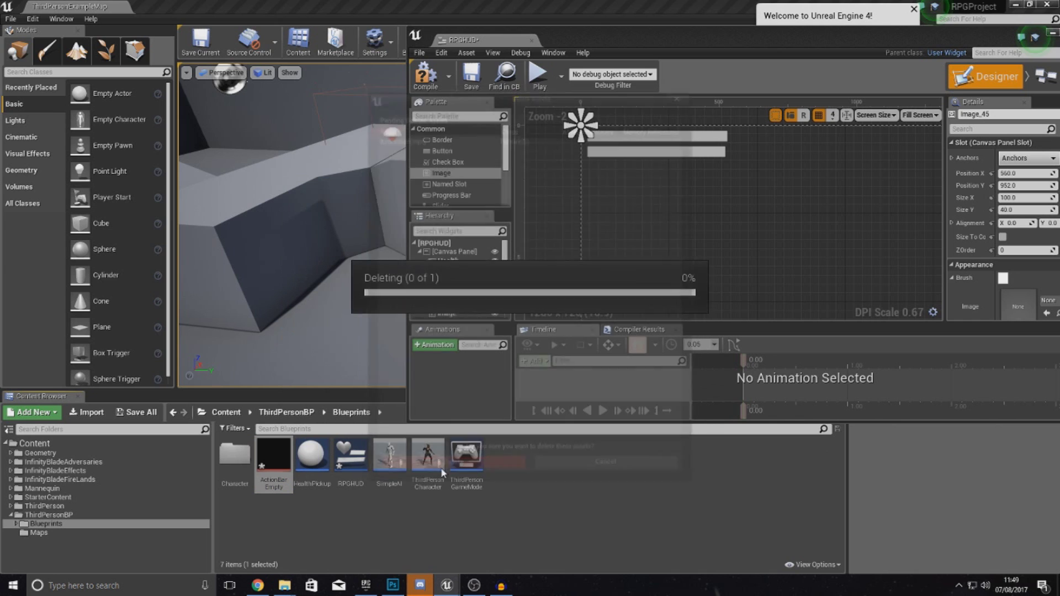
Create a new folder named HUDAssets inside the Blueprints folder and open it
right_click(492, 493)
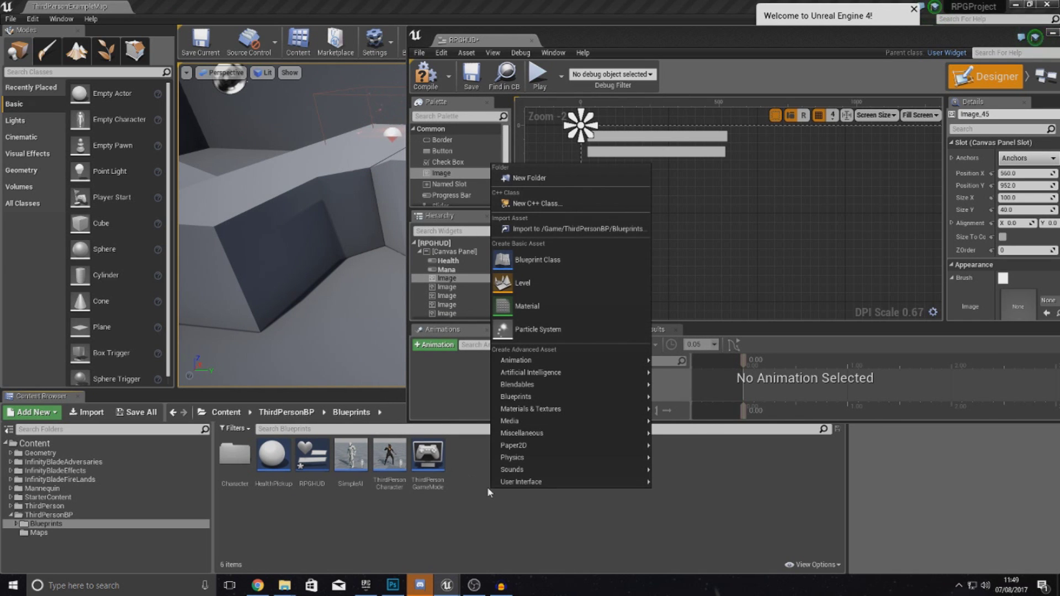
click(531, 177)
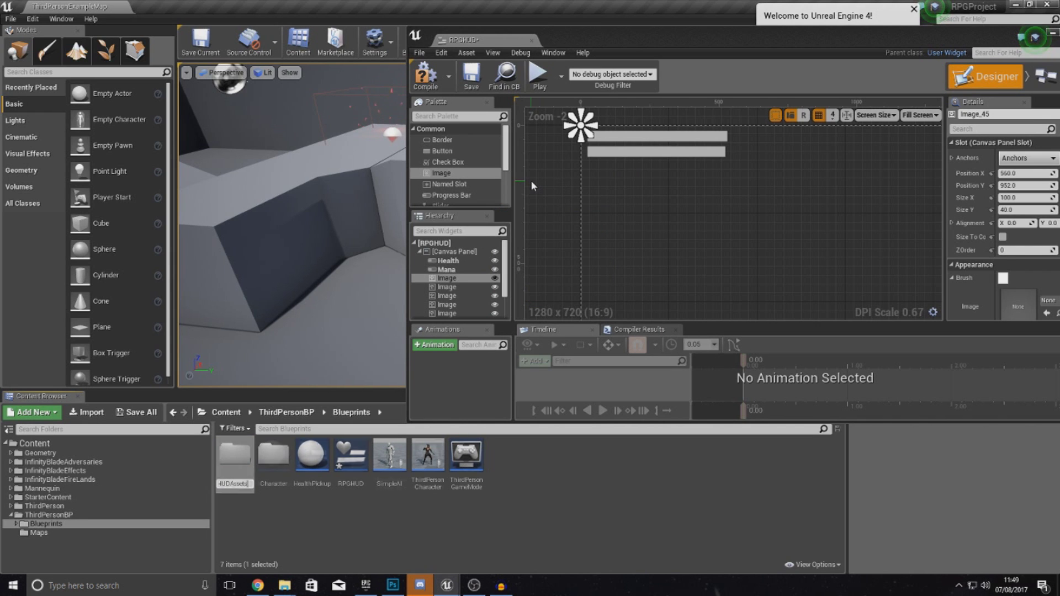
text(HUDAssets)
key(Return)
double_click(466, 457)
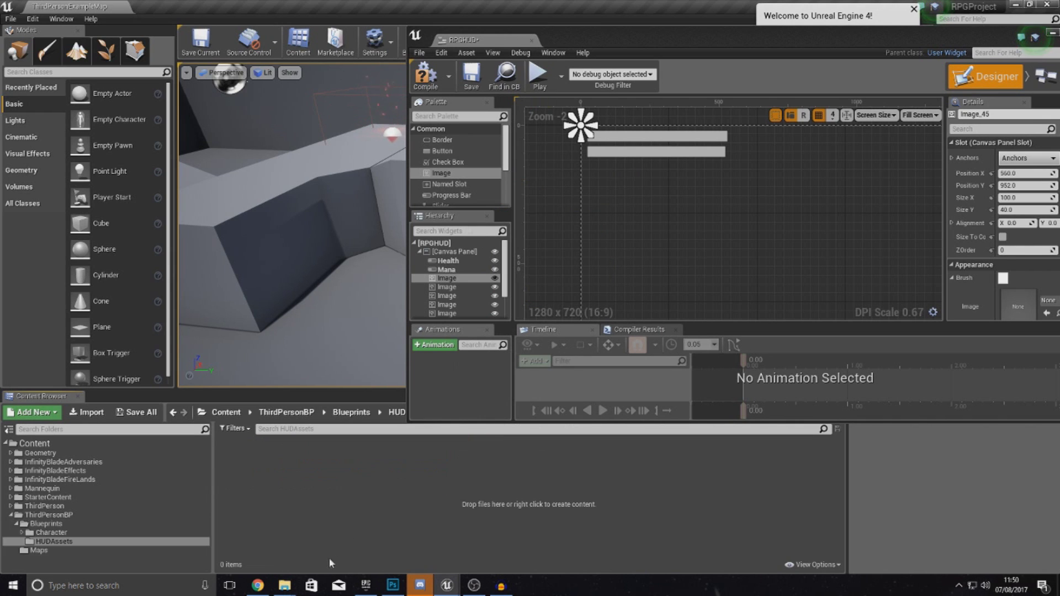
Import ActionBarEmpty, XPBar_Fill and XPBar_NoFill from the desktop's RPGProject folder into HUDAssets
mouse_move(285, 590)
click(334, 545)
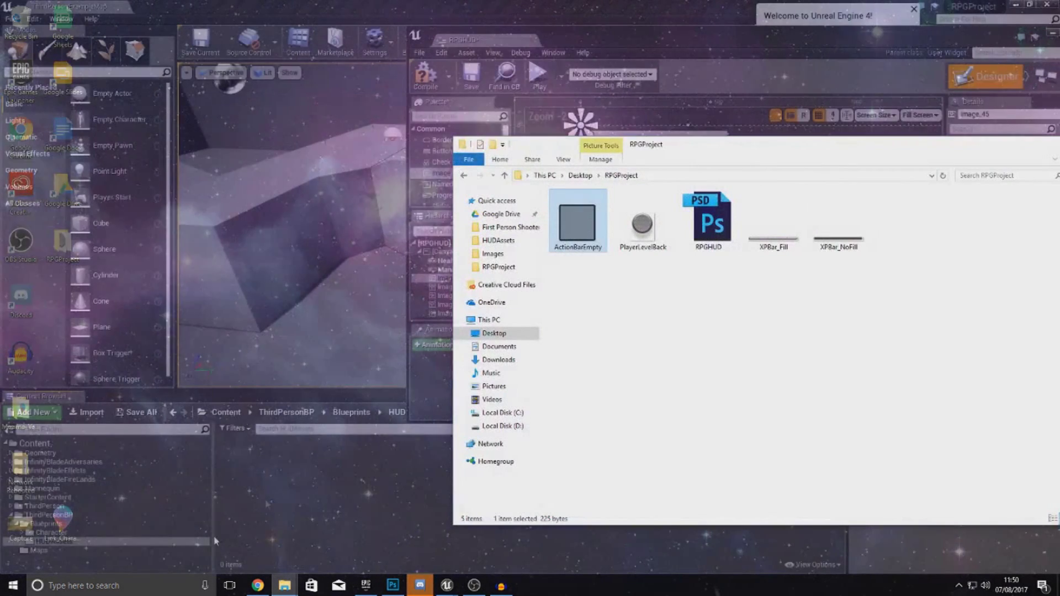
drag(595, 300, 438, 355)
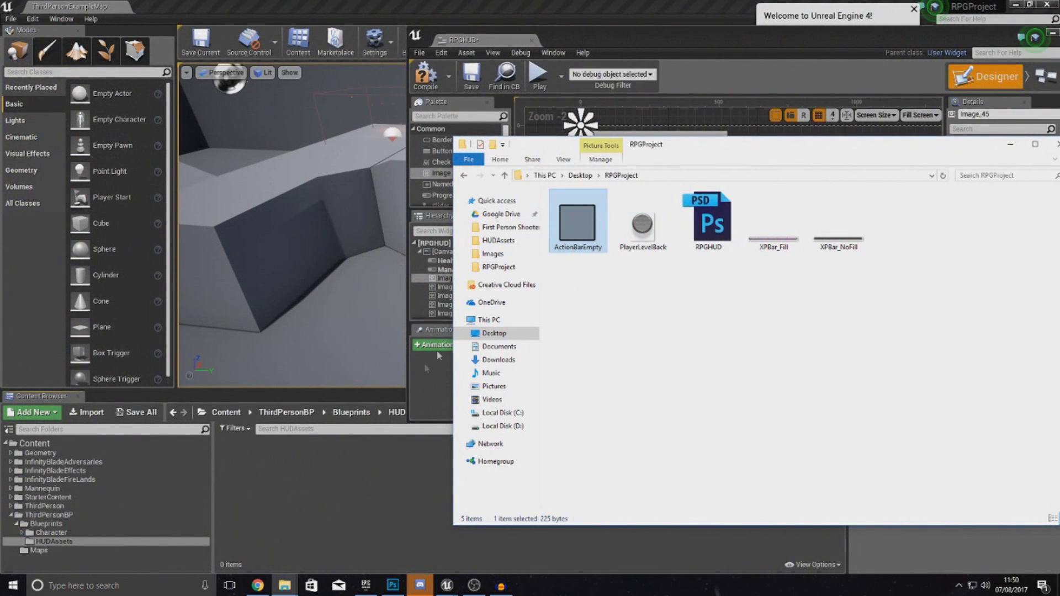
drag(364, 453, 364, 452)
mouse_move(283, 590)
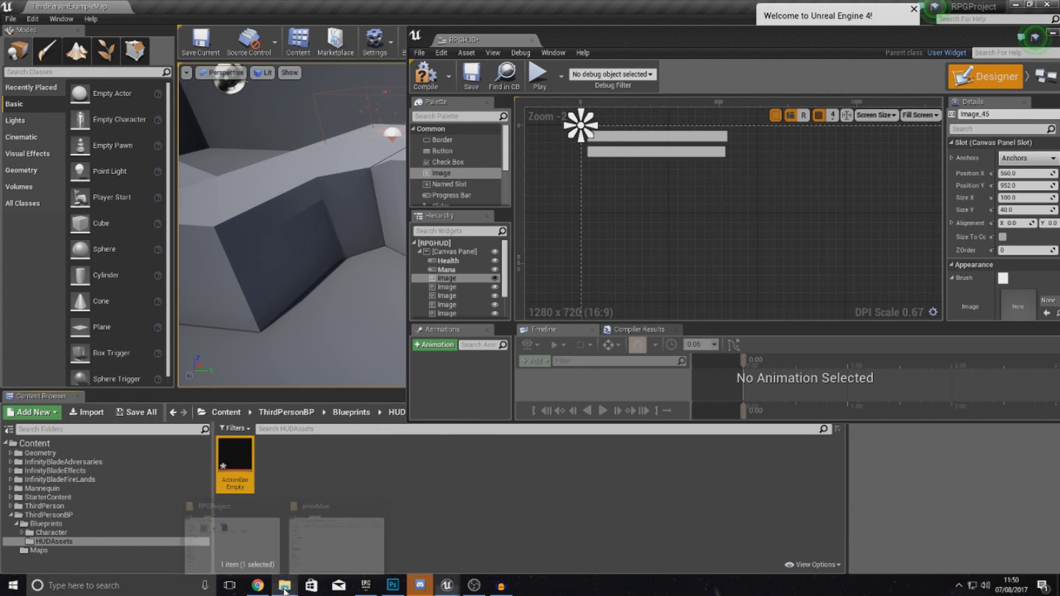
click(232, 543)
drag(883, 313, 305, 488)
Assign the ActionBarEmpty texture from HUDAssets to the brush of the first Image in the row, with the RPGHUD editor maximized again
drag(692, 54, 701, 78)
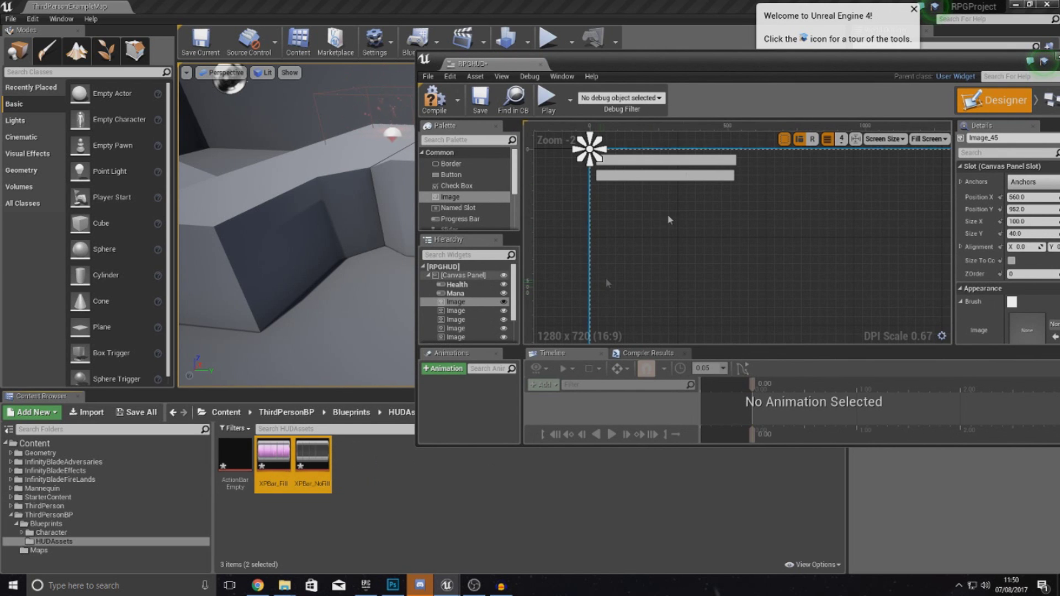
drag(676, 72, 365, 63)
drag(793, 438, 816, 366)
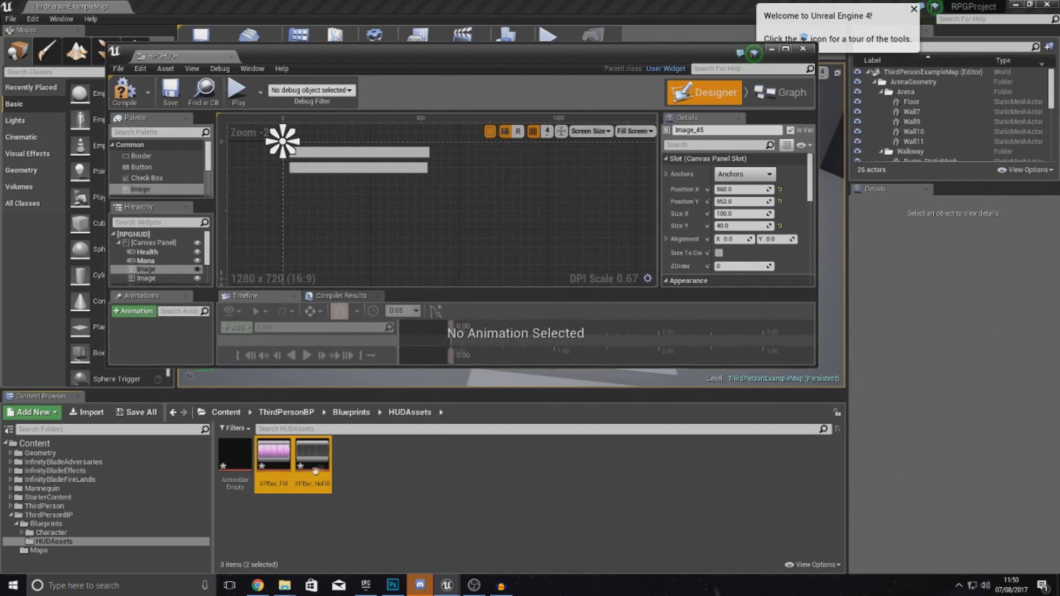
click(225, 461)
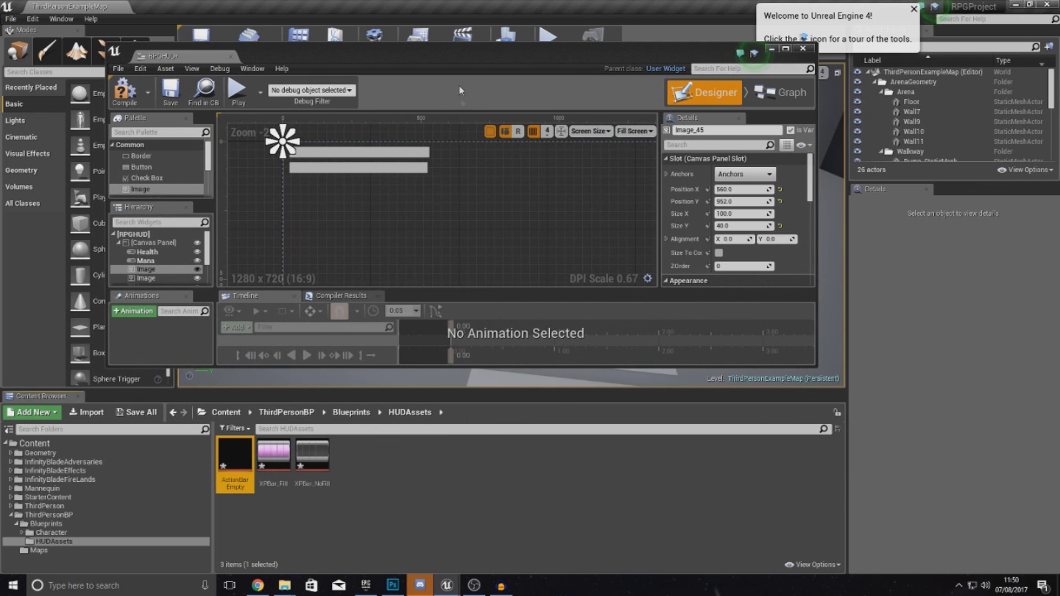
double_click(461, 55)
scroll(429, 286, up, 6)
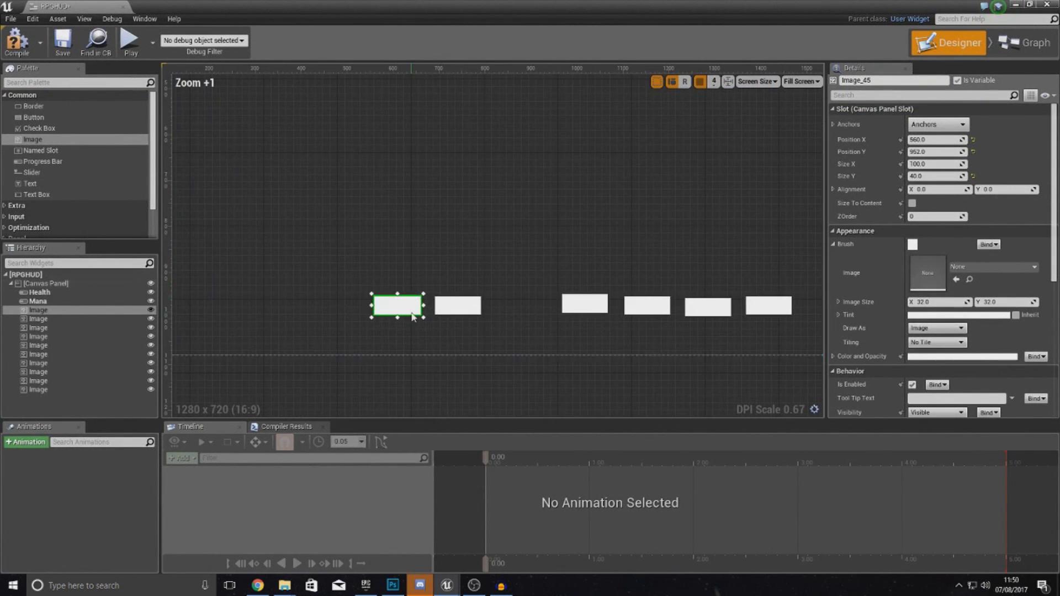
click(956, 283)
click(511, 326)
click(412, 335)
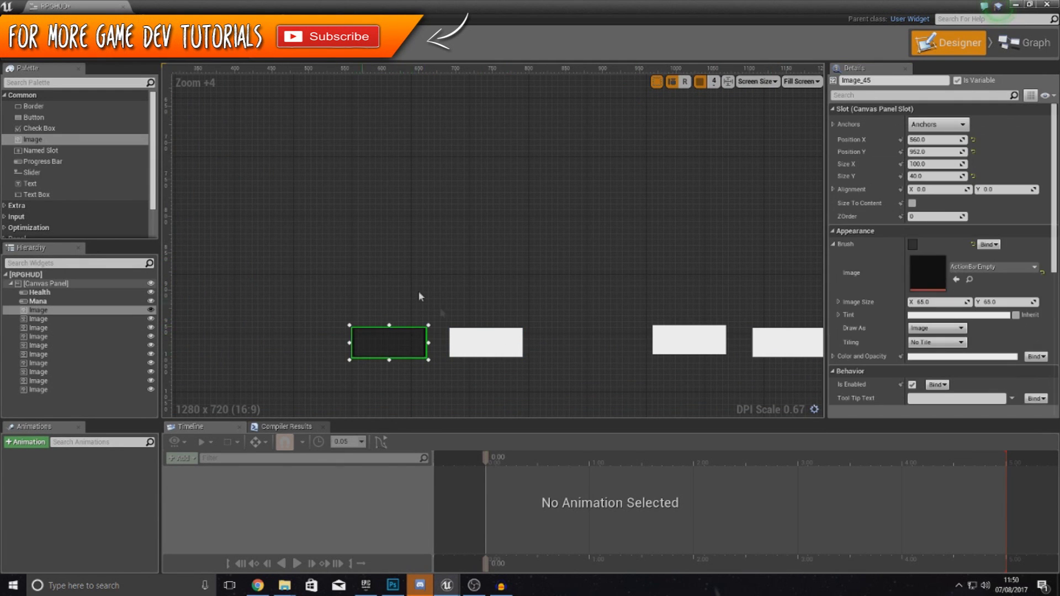
Set the size of the ActionBarEmpty Image to X 50 and Y 50
click(426, 365)
click(418, 356)
scroll(420, 369, down, 7)
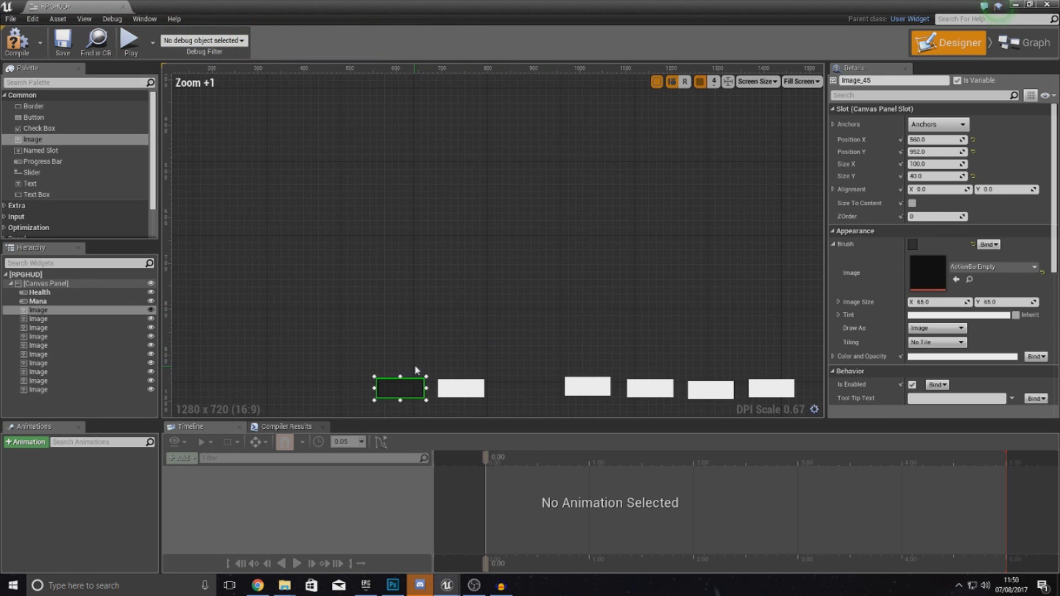
scroll(415, 391, up, 6)
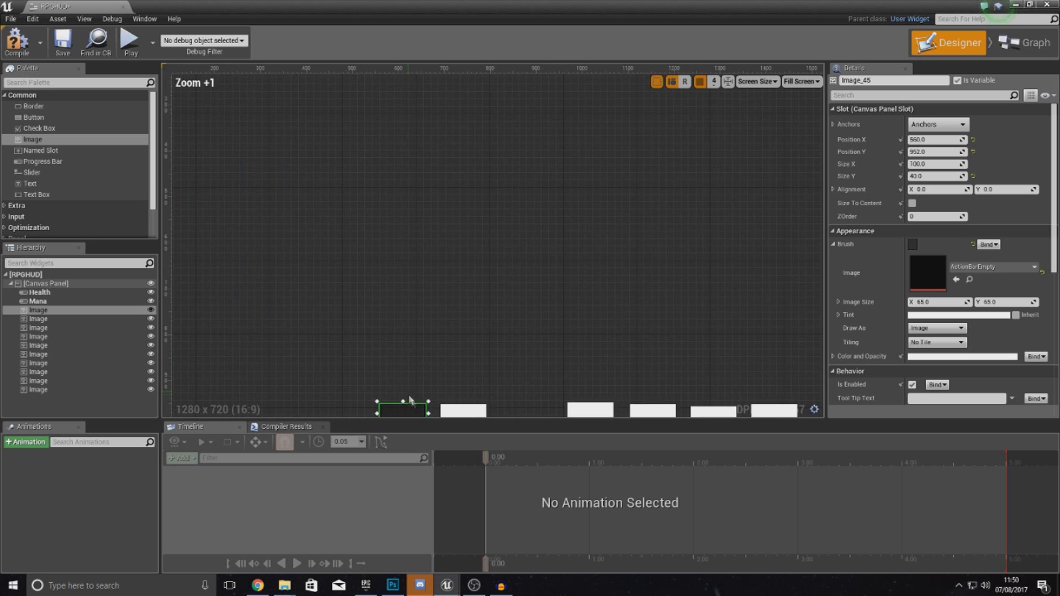
click(937, 164)
text(50)
click(941, 175)
text(5)
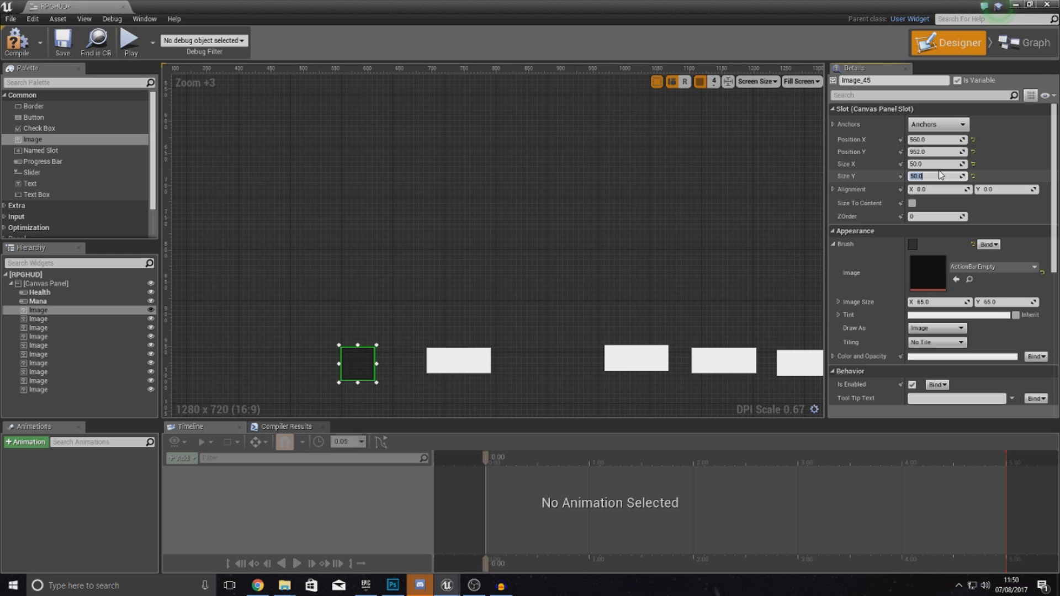
Set the size of the first ActionBarEmpty Image to X 75 and Y 75
click(467, 224)
scroll(428, 306, down, 5)
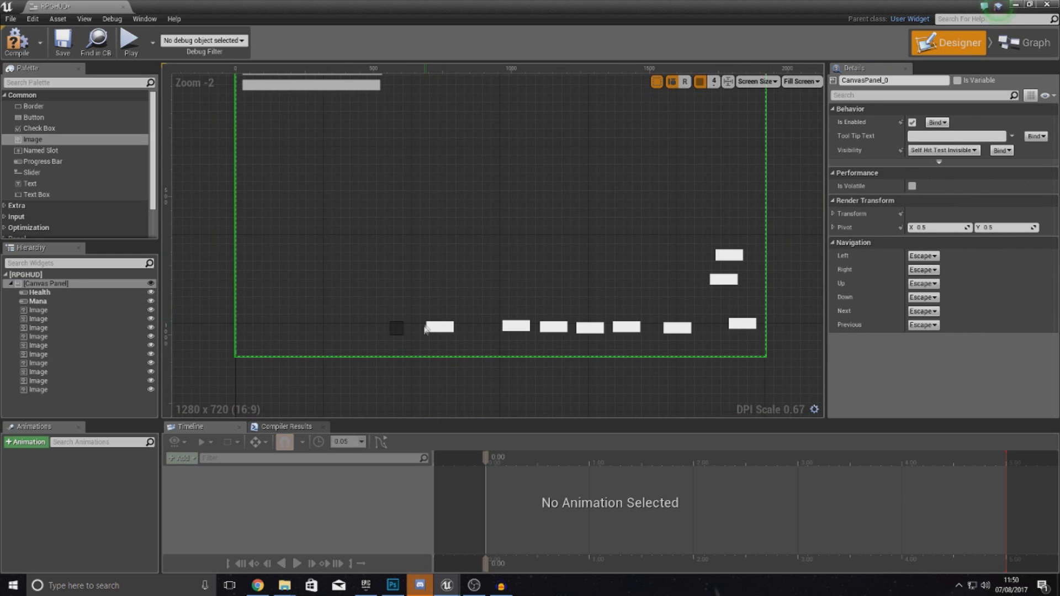
scroll(409, 334, up, 6)
click(400, 363)
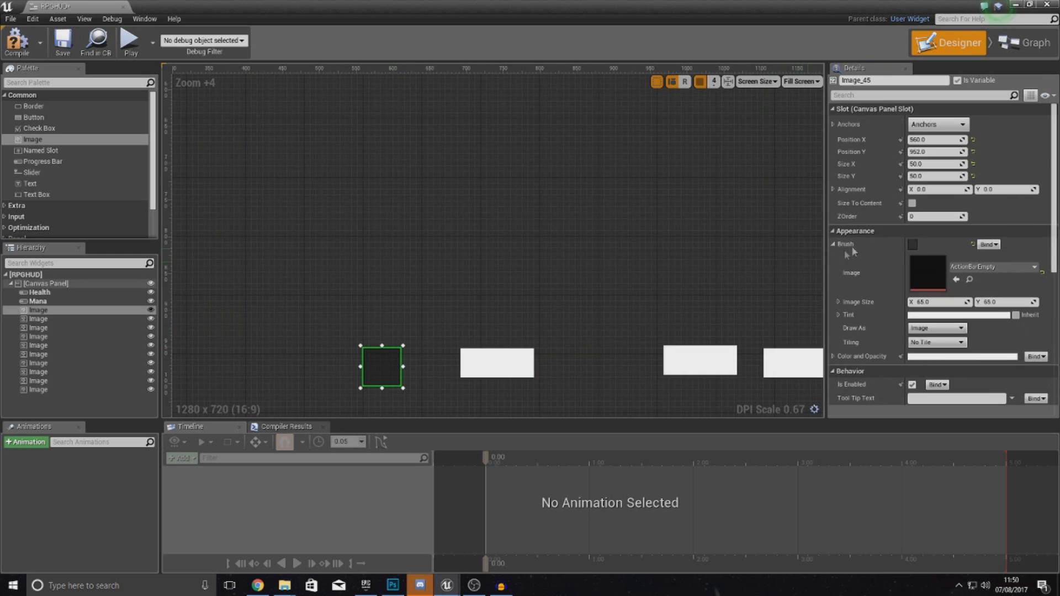
click(922, 164)
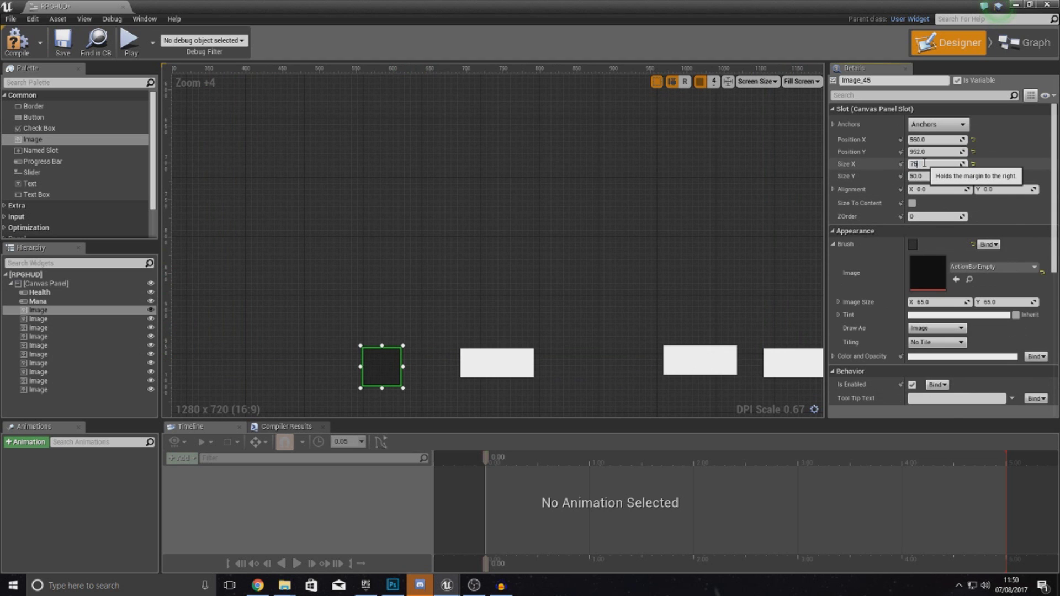
click(388, 291)
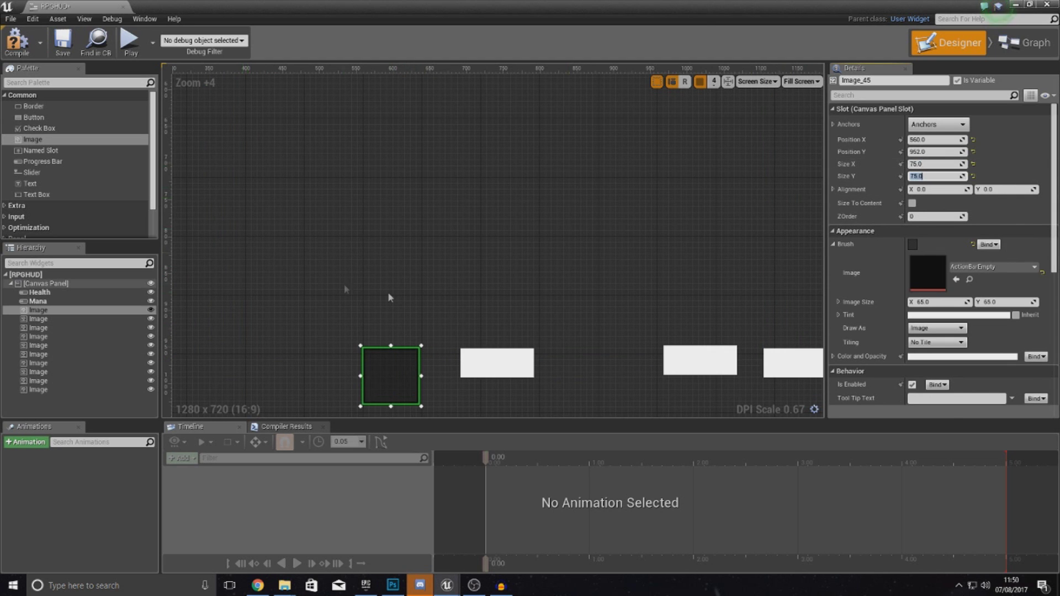
scroll(430, 372, down, 7)
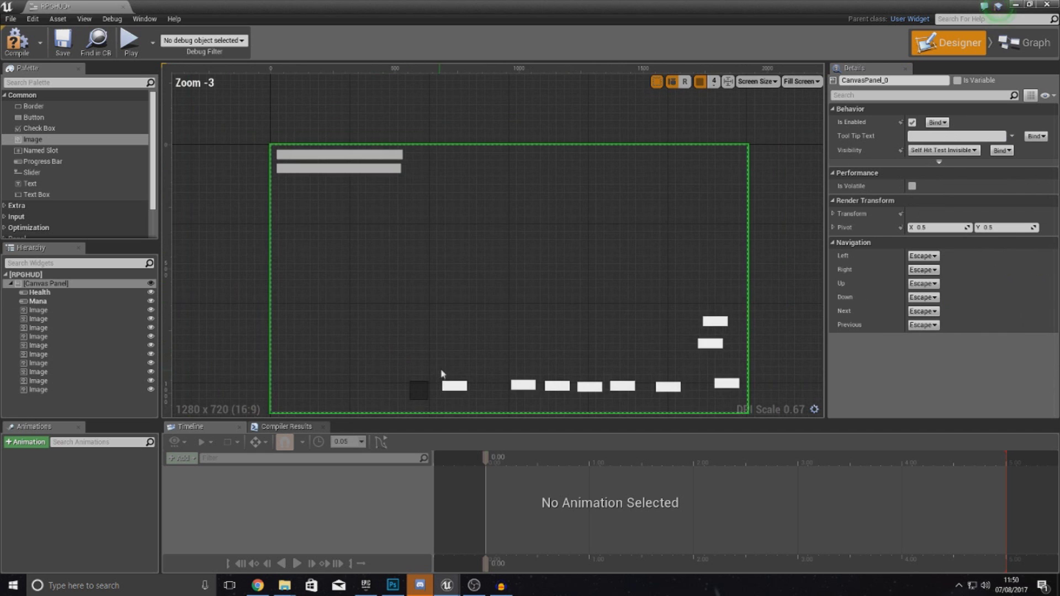
Play the level from the main editor and run the character around to check the HUD slot's size in game
click(1014, 4)
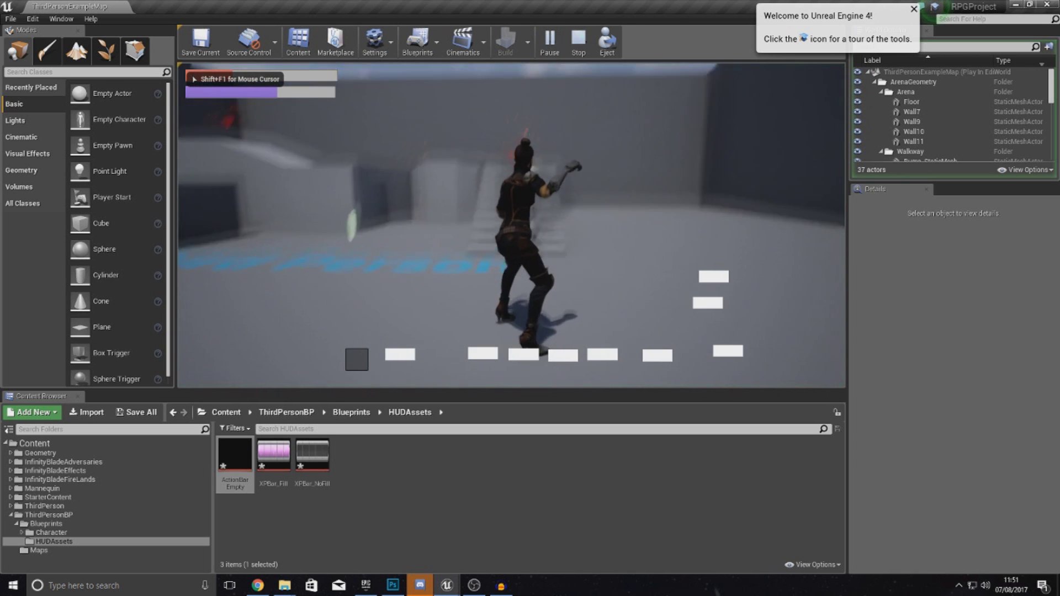
key(w)
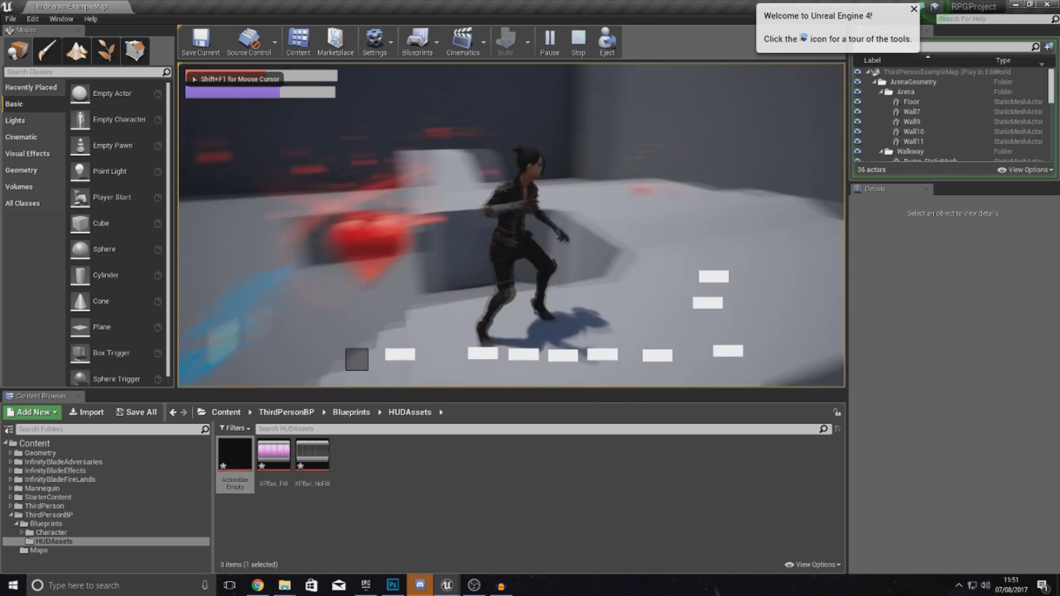
key(w)
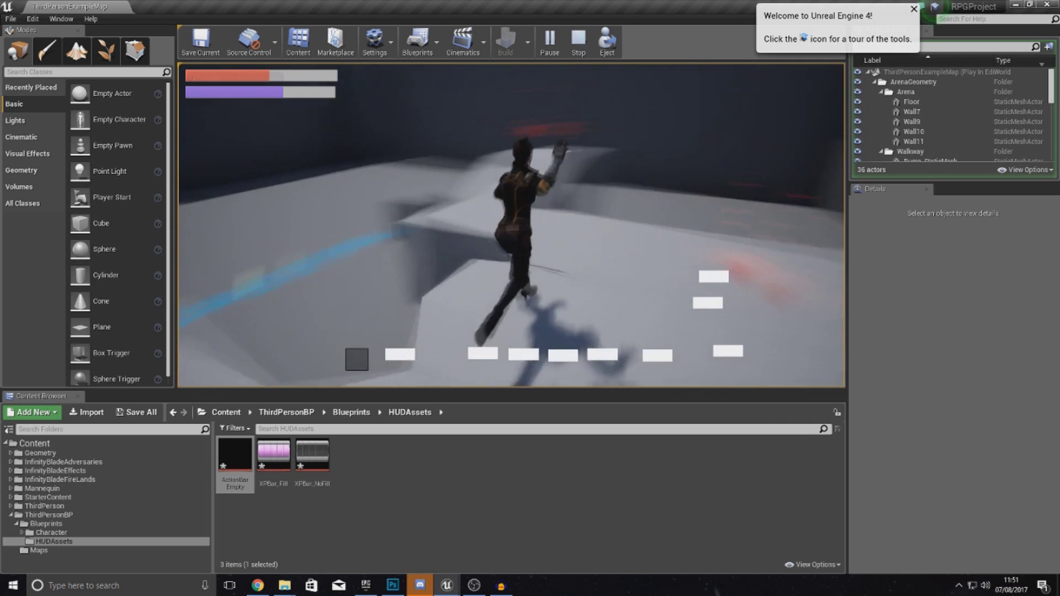
key(w)
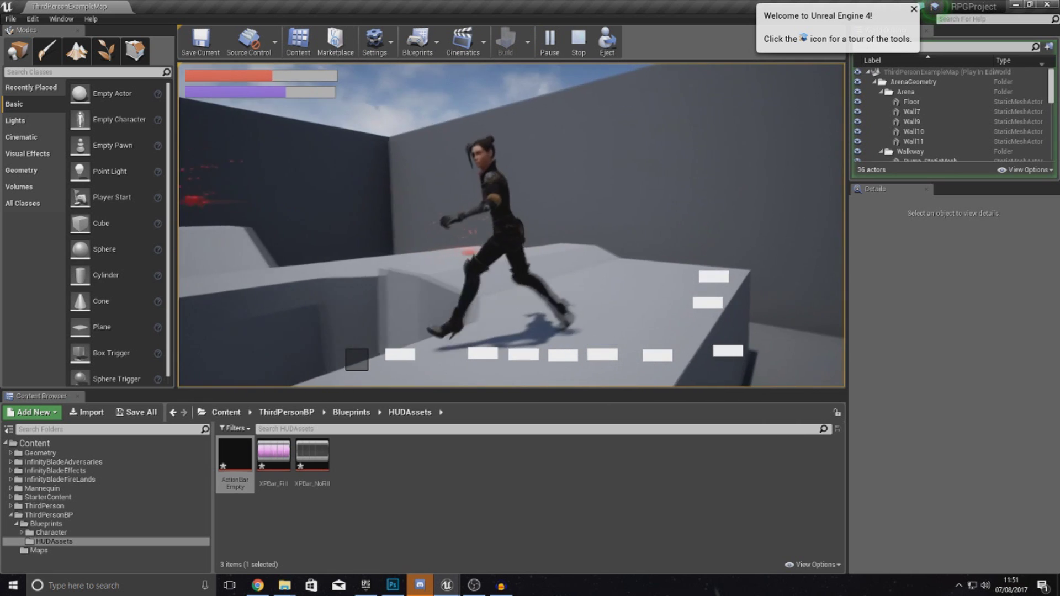
key(w)
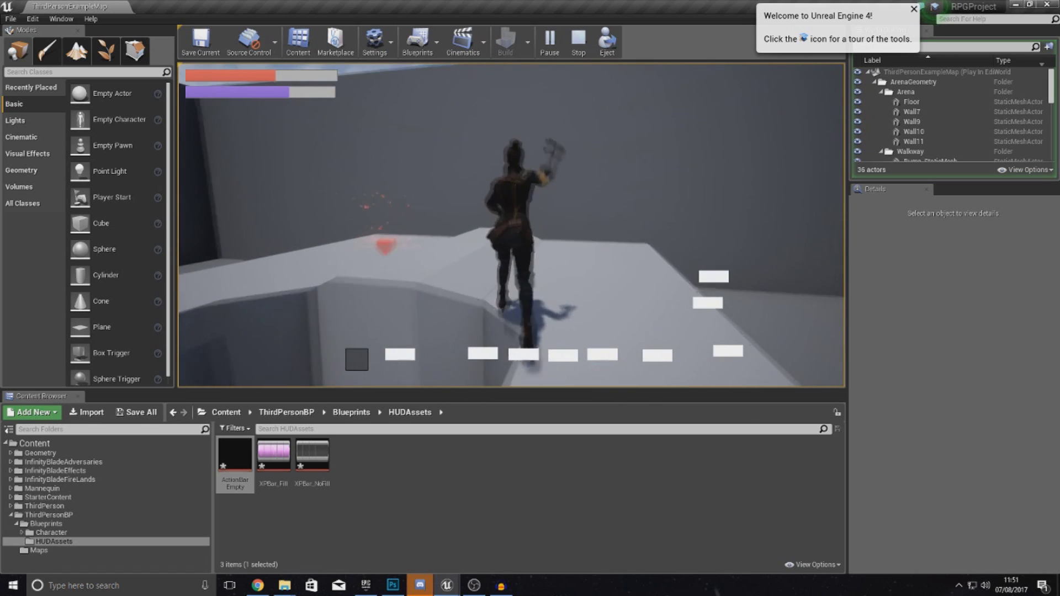
key(Escape)
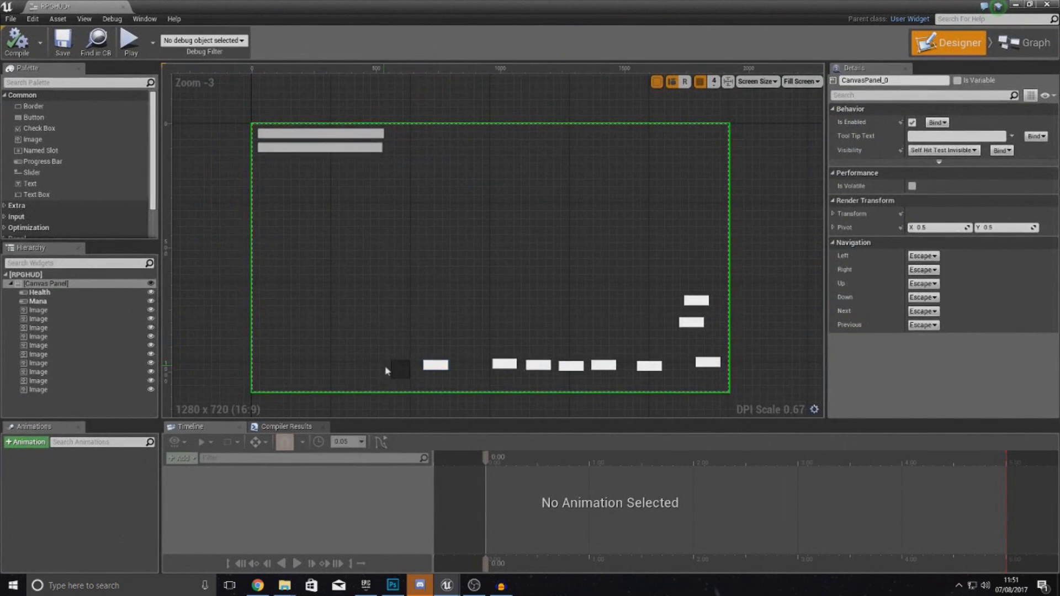
Set the size of the first action bar Image in the RPGHUD editor to X 100 and Y 100
click(388, 369)
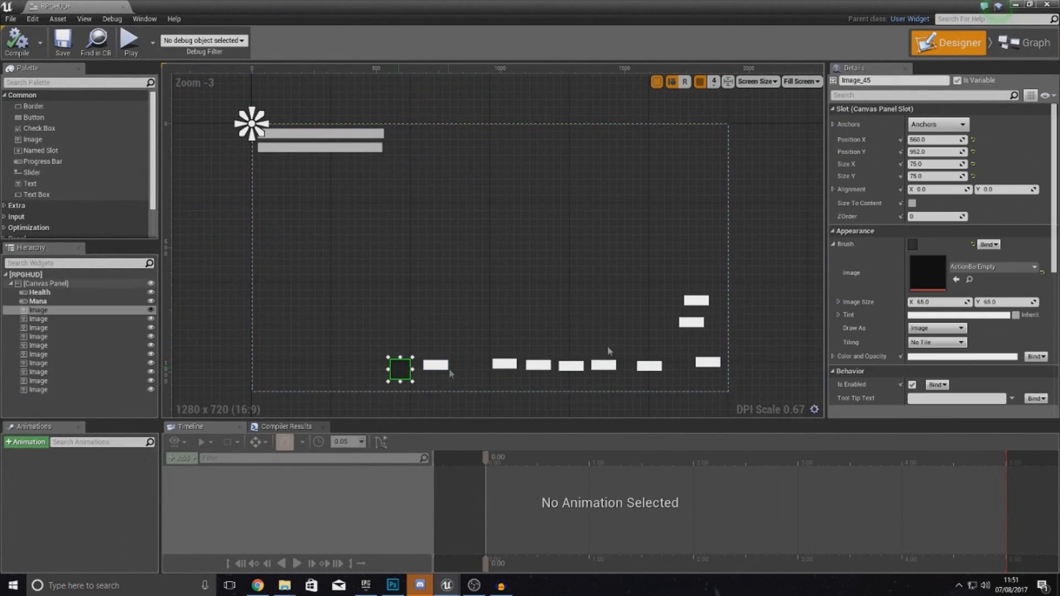
click(927, 164)
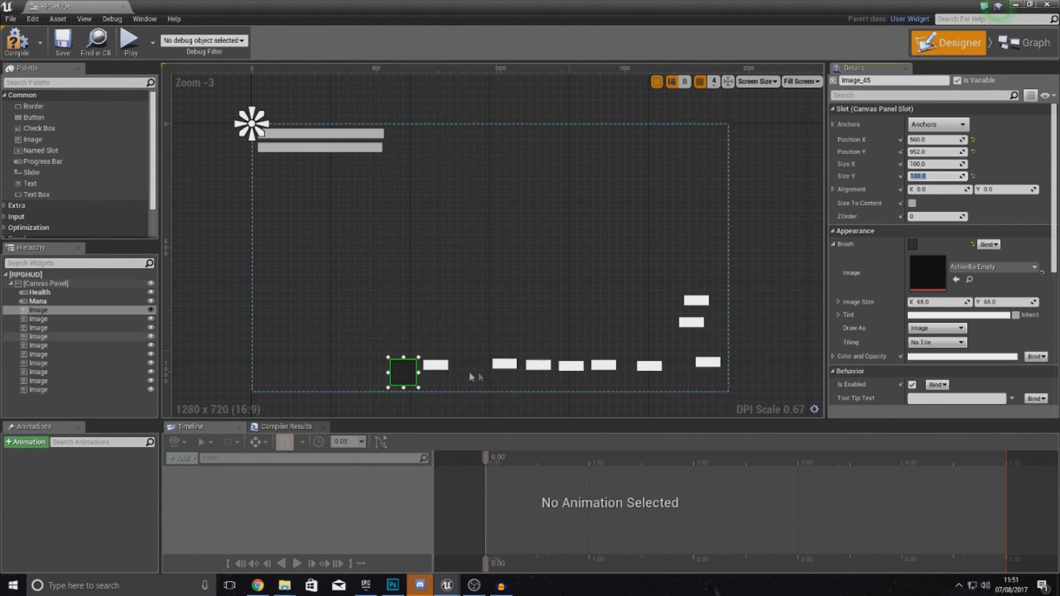
Assign the ActionBarEmpty texture to the brushes of the second through eighth Images along the canvas's lower edge
click(39, 318)
click(957, 280)
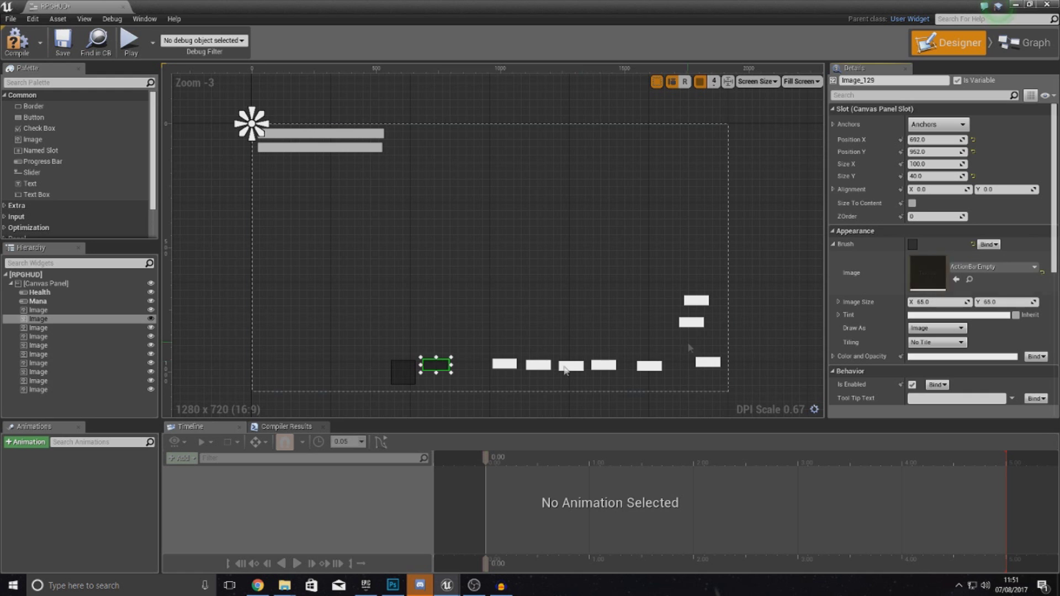
click(39, 328)
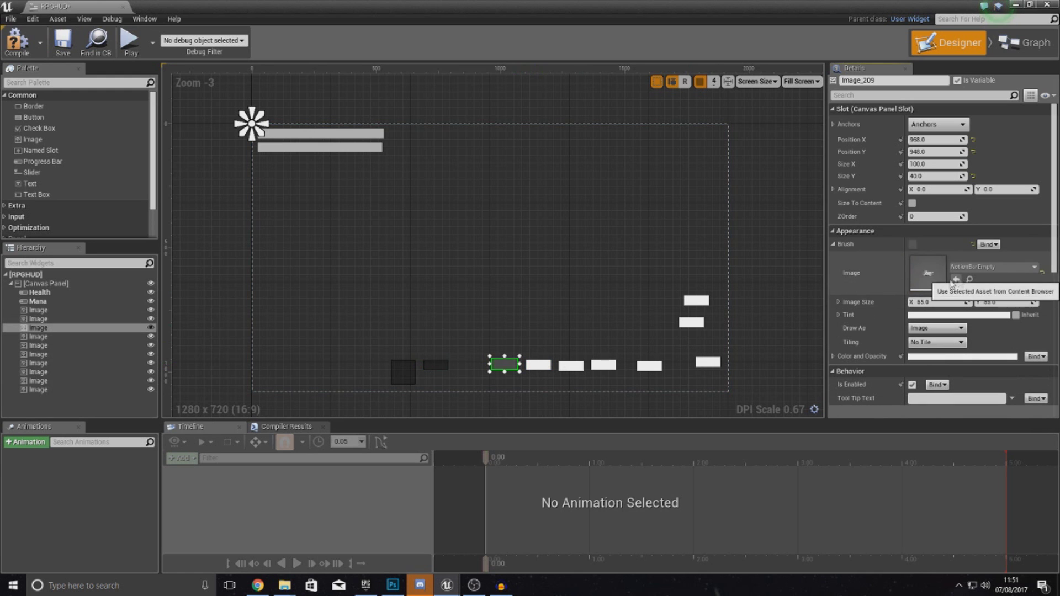
click(956, 280)
click(38, 336)
click(956, 280)
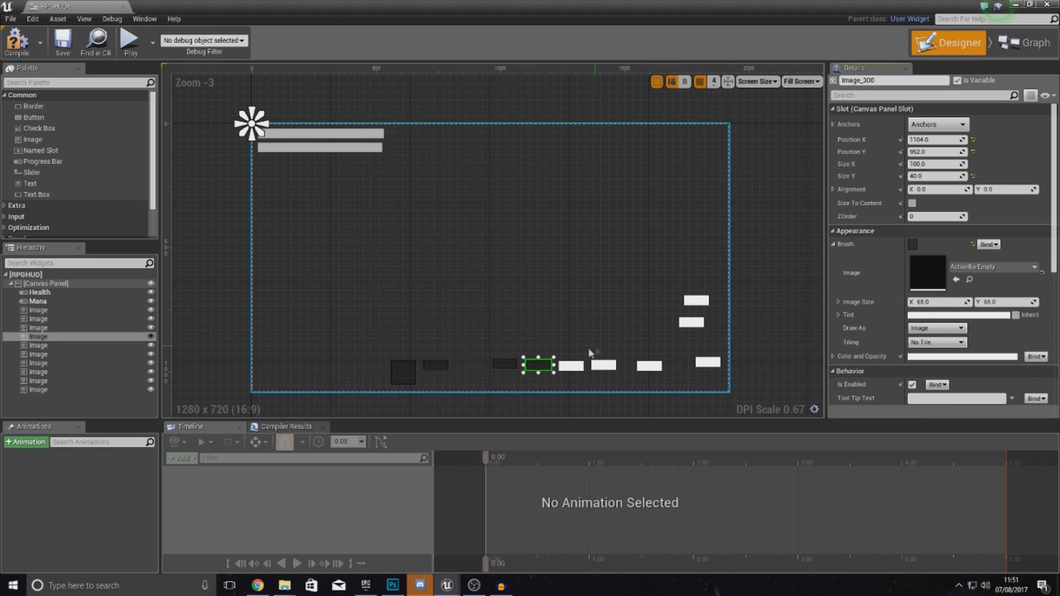
click(38, 345)
click(956, 280)
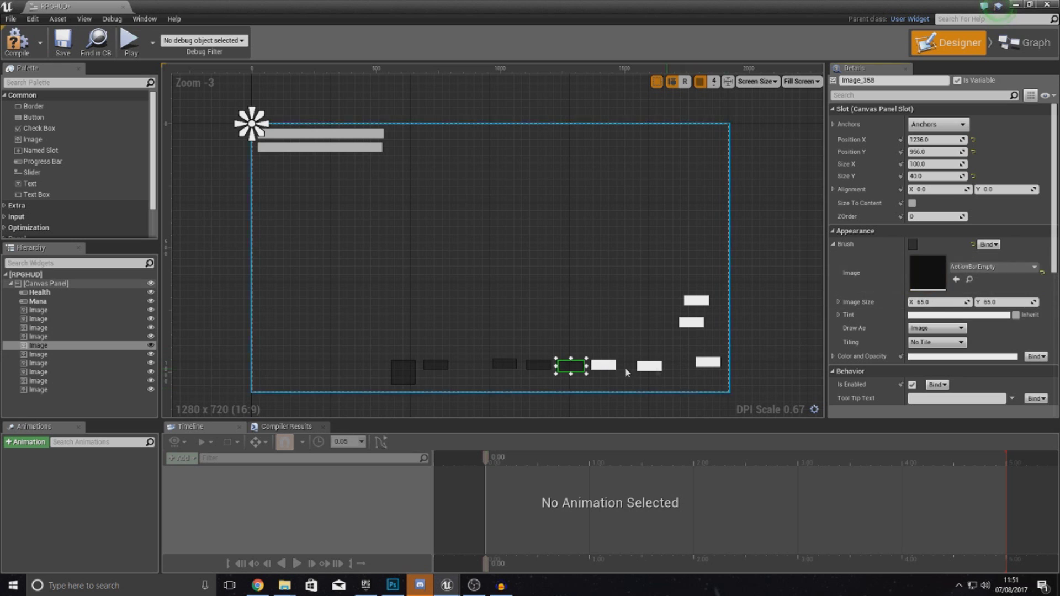
click(38, 354)
click(956, 280)
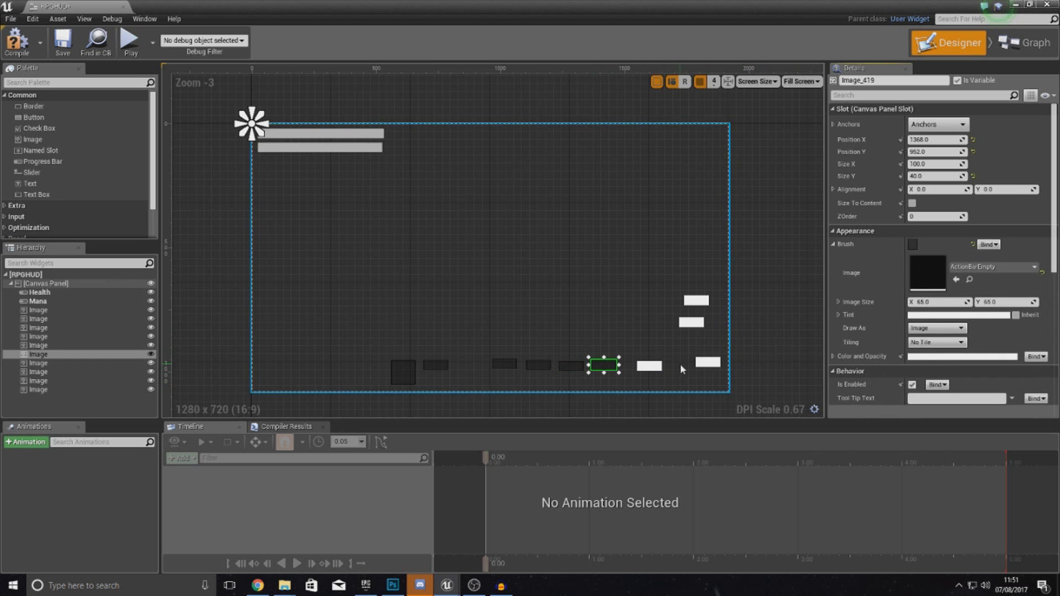
click(39, 363)
click(957, 280)
click(708, 363)
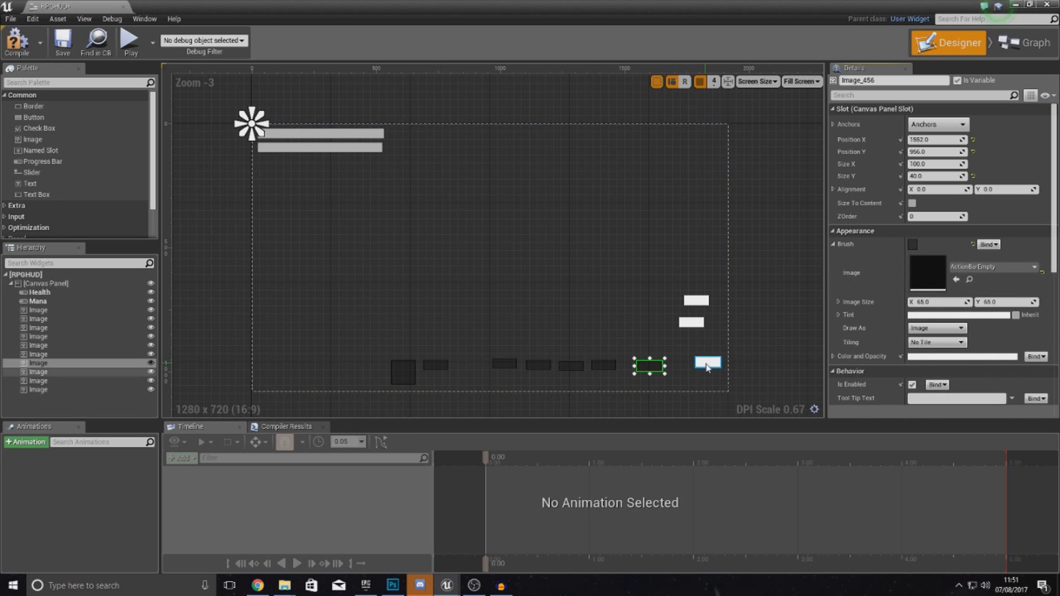
click(957, 280)
Assign the ActionBarEmpty texture to the two remaining white Images stacked above the row's right end
click(733, 319)
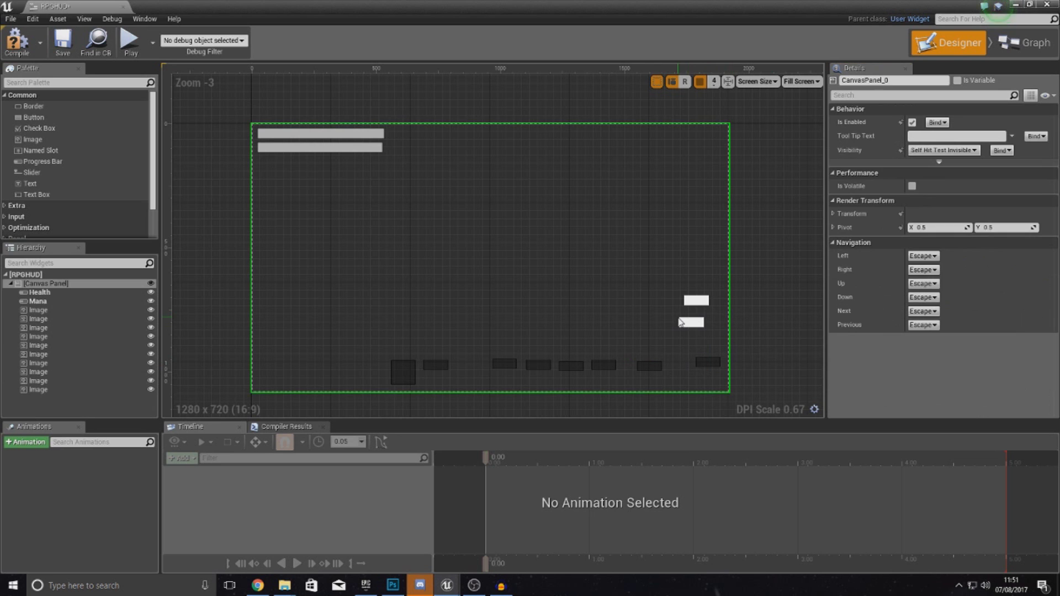
click(691, 321)
click(957, 280)
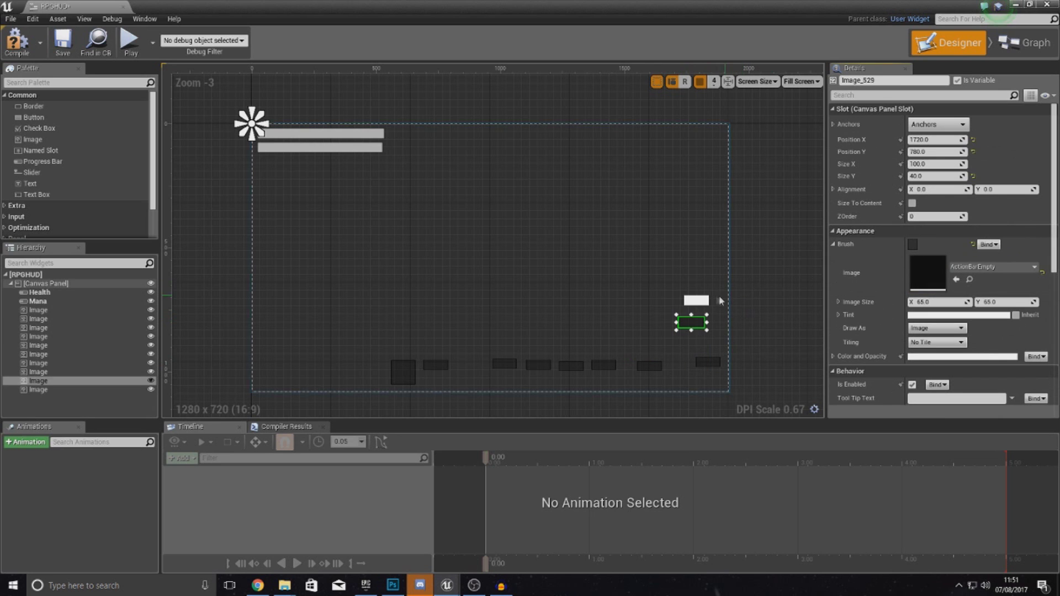
click(722, 301)
click(696, 300)
click(955, 279)
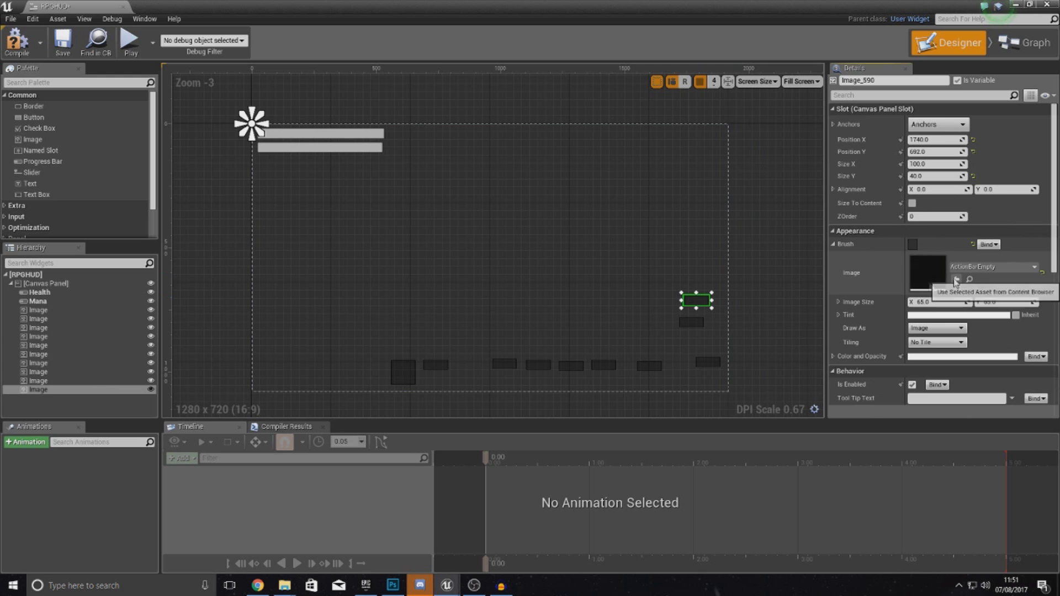
Set Size Y to 100 for the second through sixth Images in the action bar row to make them square
click(462, 371)
click(435, 365)
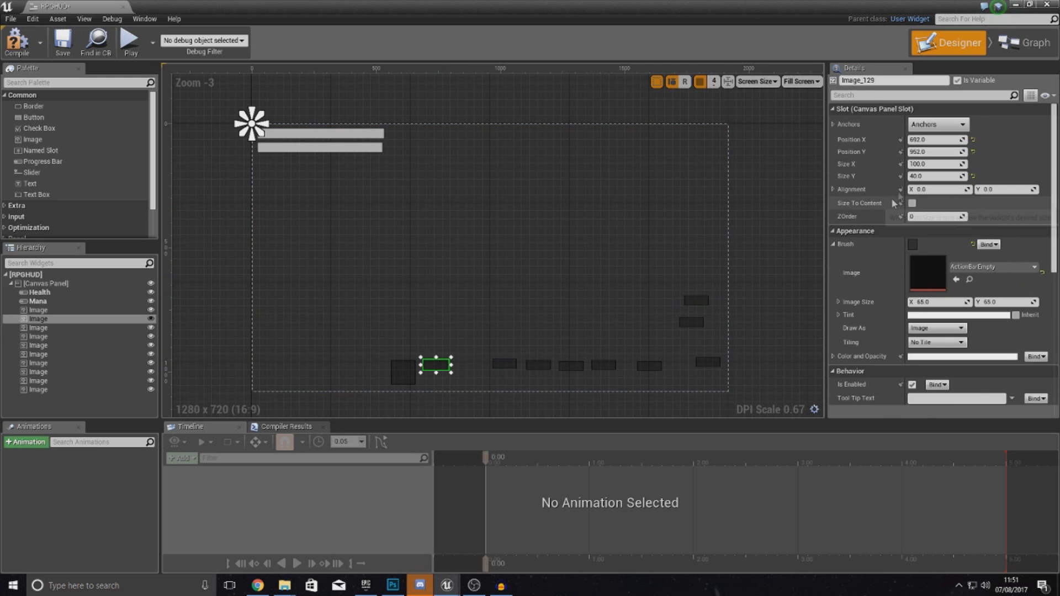
click(929, 165)
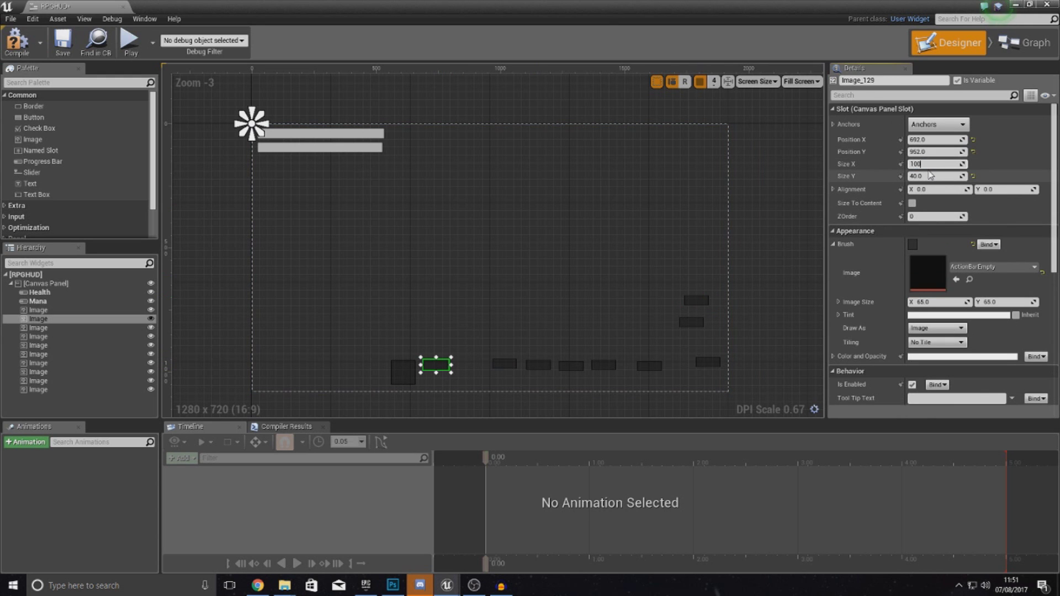
click(505, 354)
click(504, 360)
click(922, 175)
text(10)
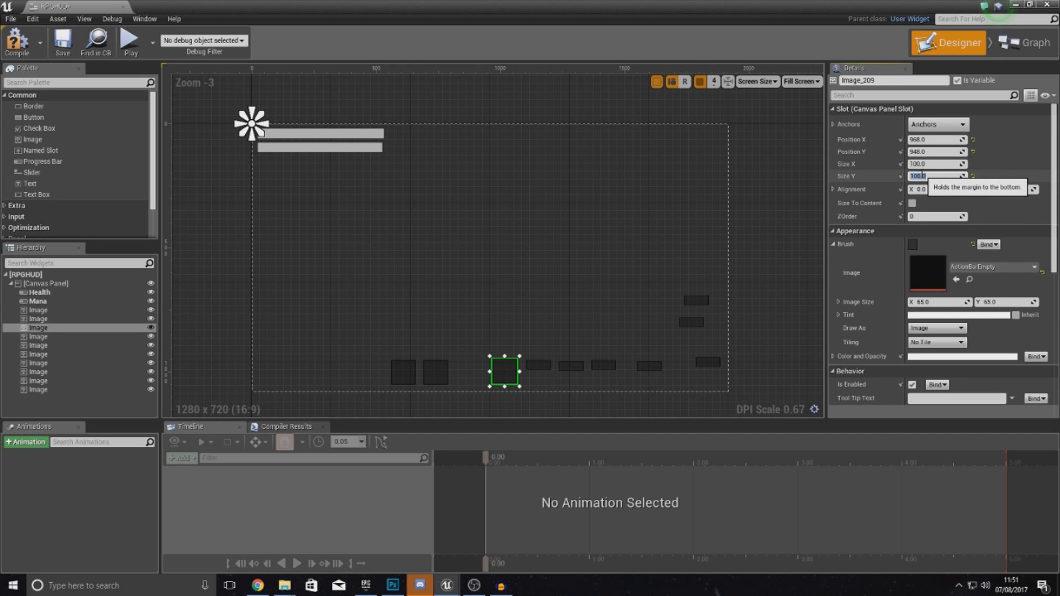
click(538, 364)
click(929, 176)
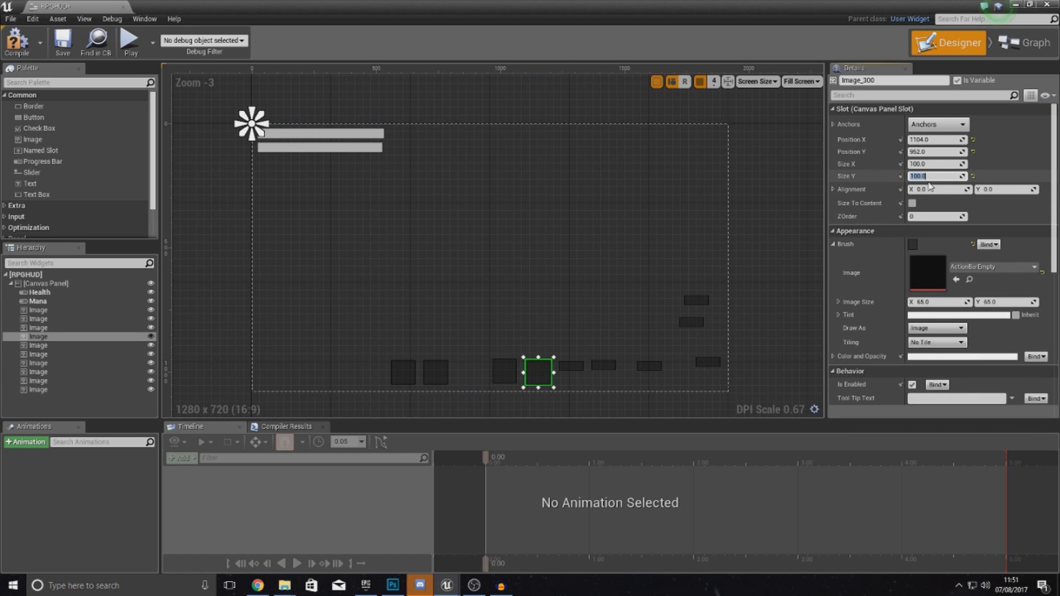
click(571, 366)
click(916, 176)
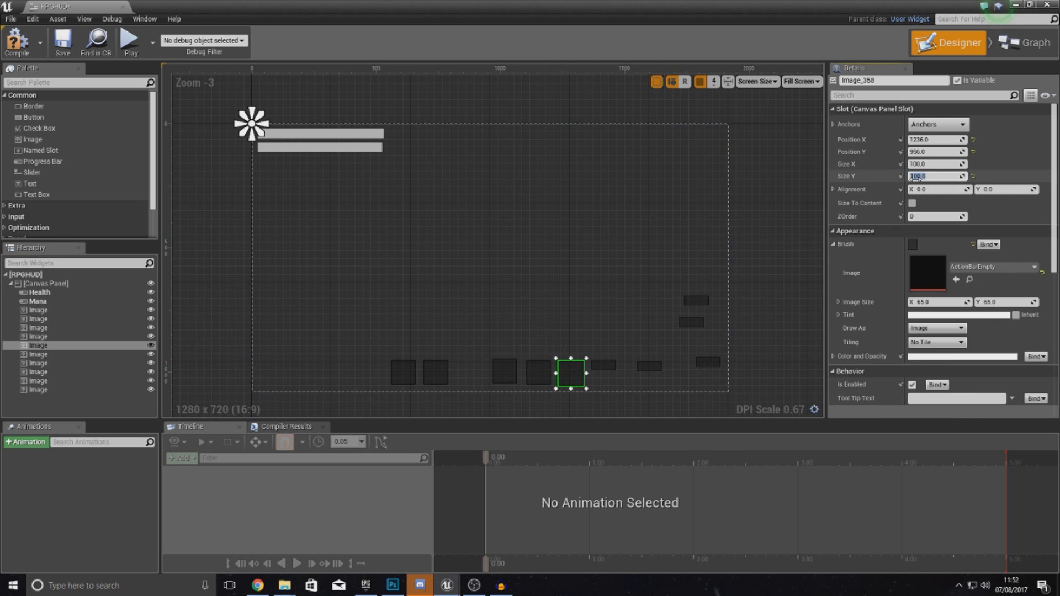
click(605, 365)
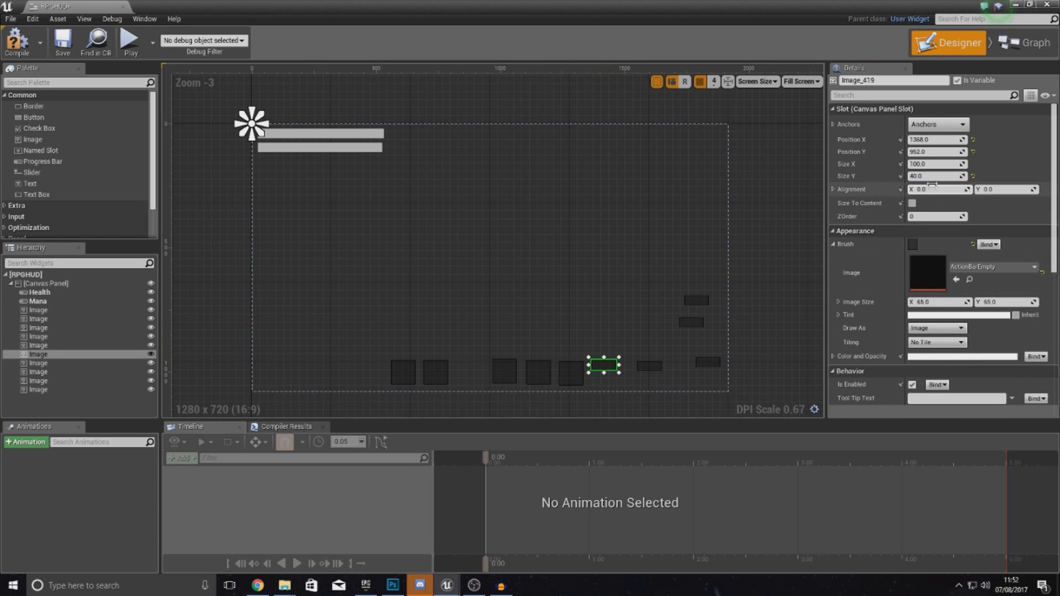
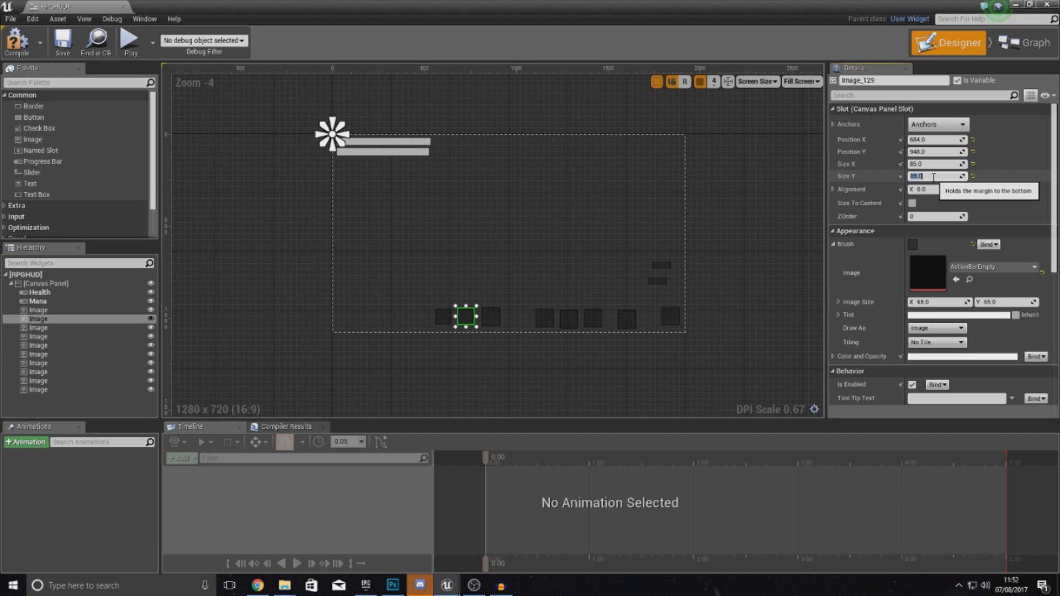
Set the size of the third through sixth Images in the action bar row to X 85 and Y 85
click(491, 317)
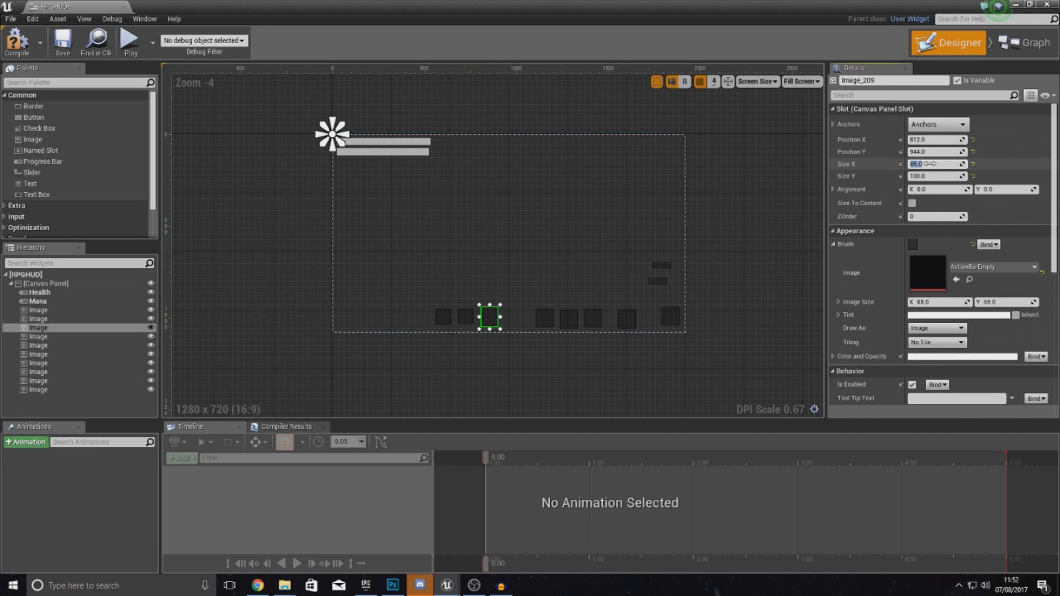
click(933, 177)
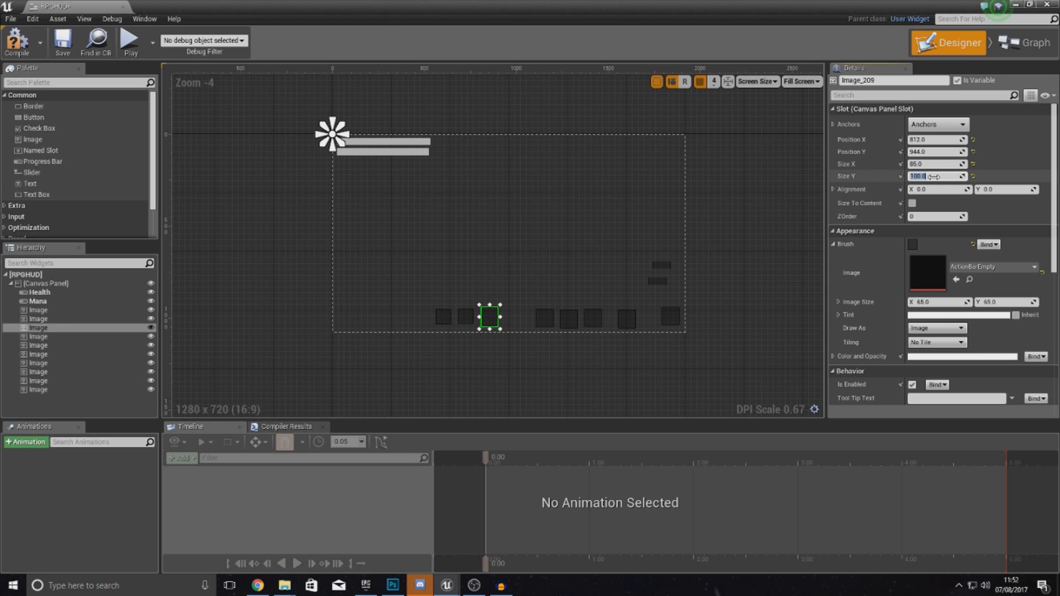
click(543, 318)
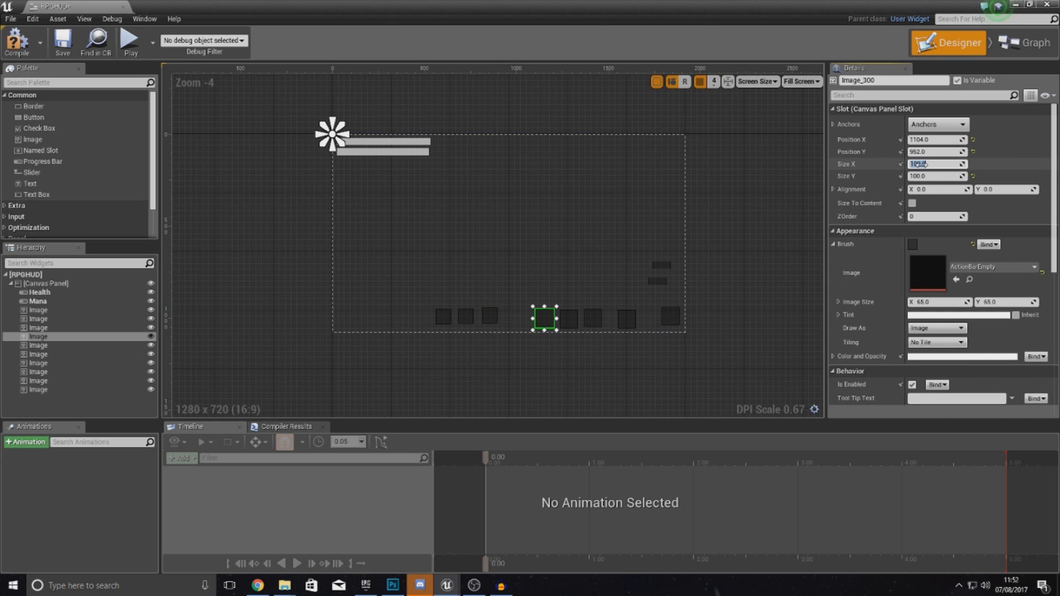
click(922, 176)
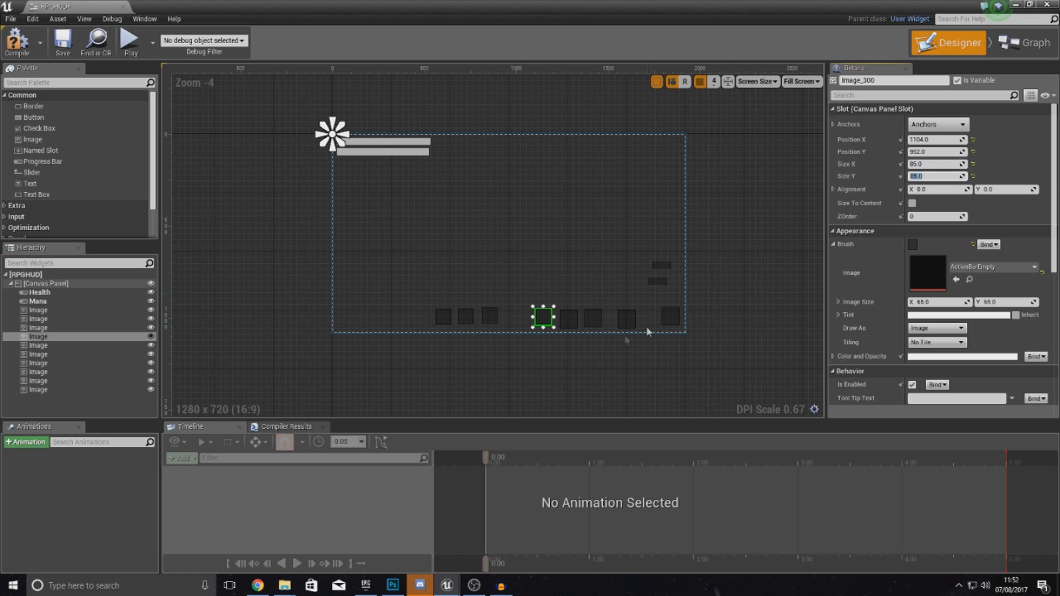
click(571, 321)
click(938, 165)
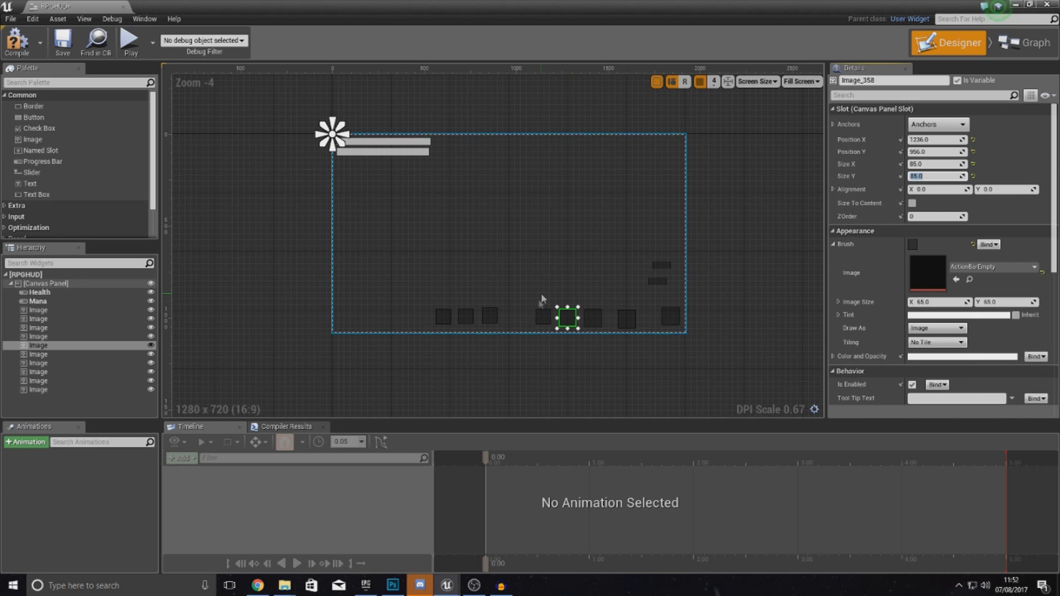
click(592, 319)
click(944, 164)
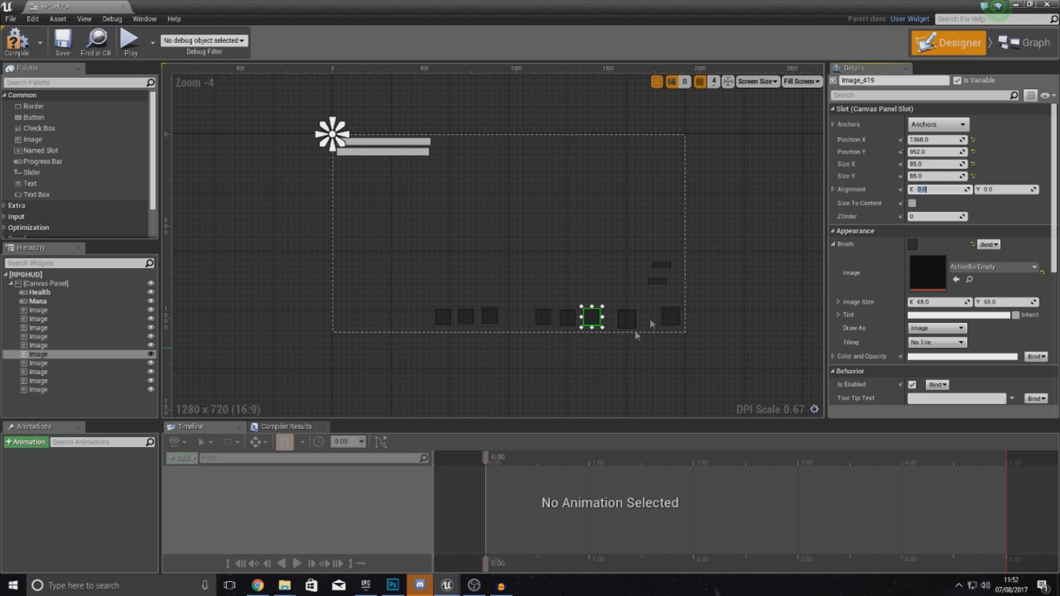
Set the size of the seventh and eighth Images in the action bar row to X 85 and Y 85
click(627, 318)
click(929, 165)
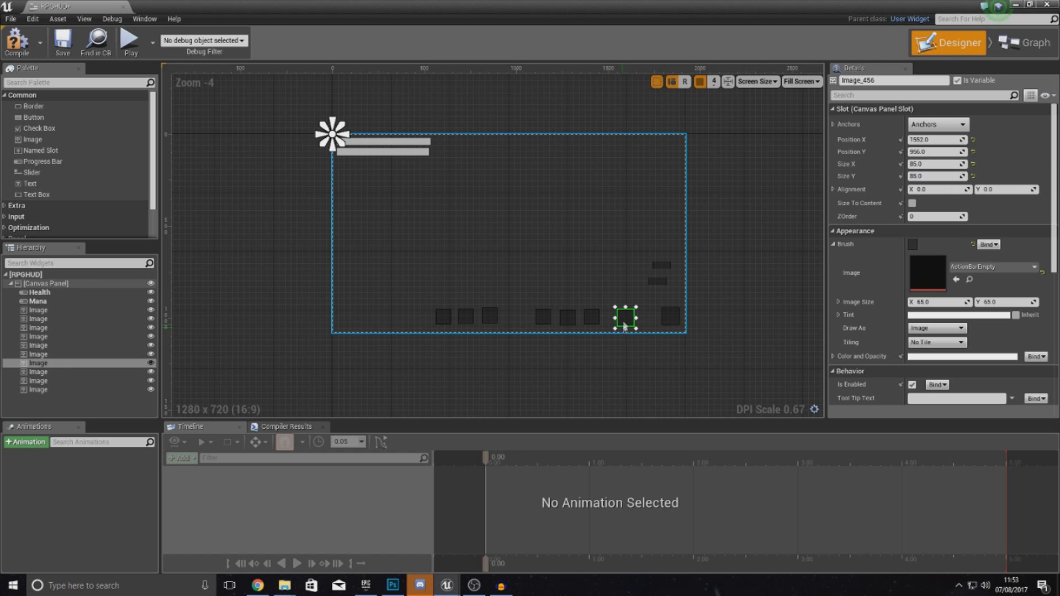
click(641, 314)
scroll(640, 313, up, 2)
scroll(641, 313, up, 2)
right_drag(582, 314, 625, 290)
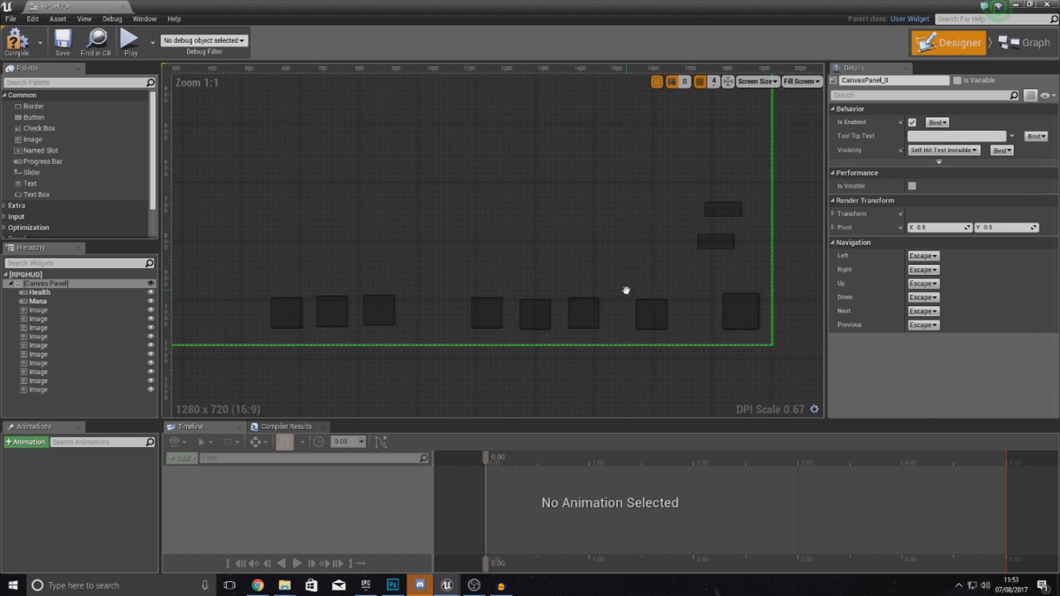
click(750, 319)
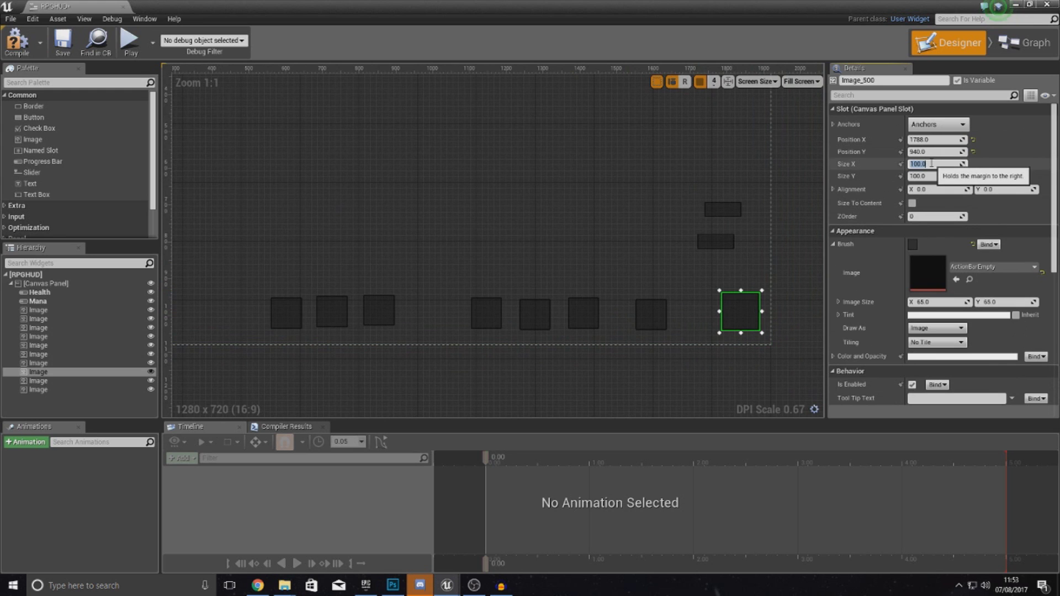
Set both stacked Images above the row's right end to a size of X 85 and Y 85
click(711, 238)
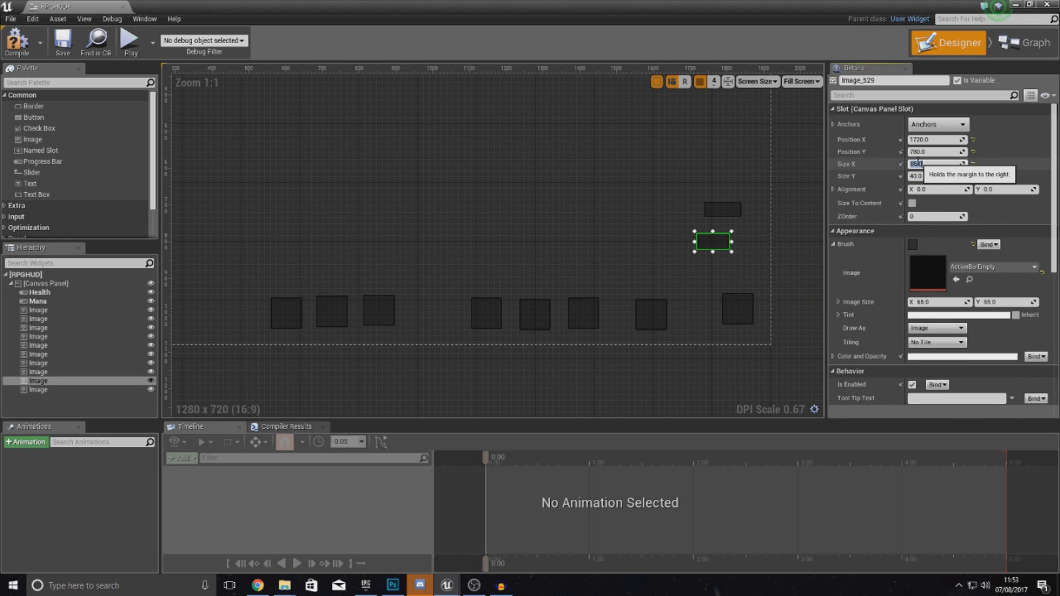
click(933, 176)
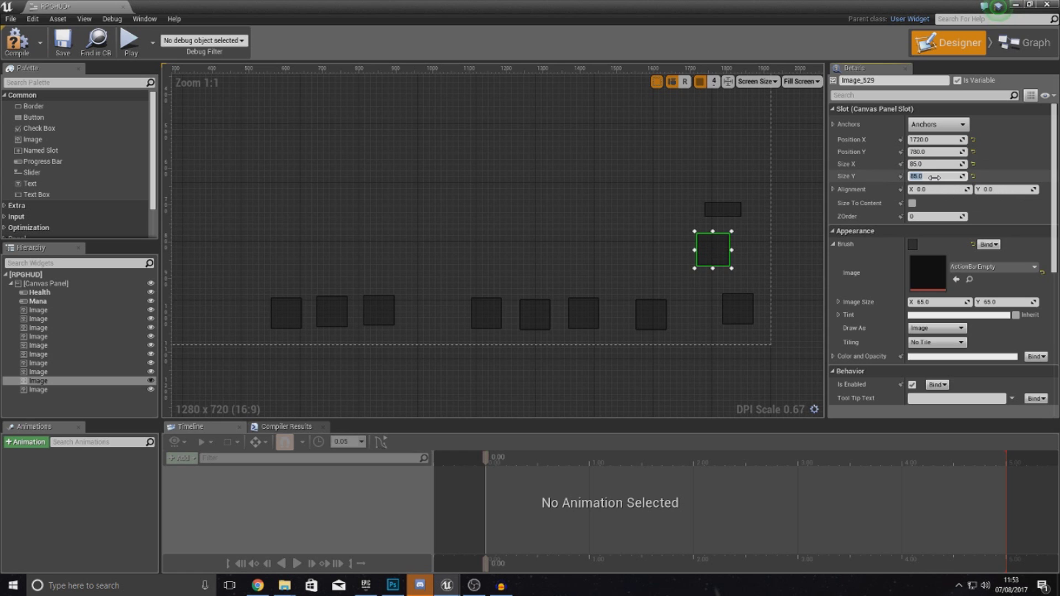
click(728, 209)
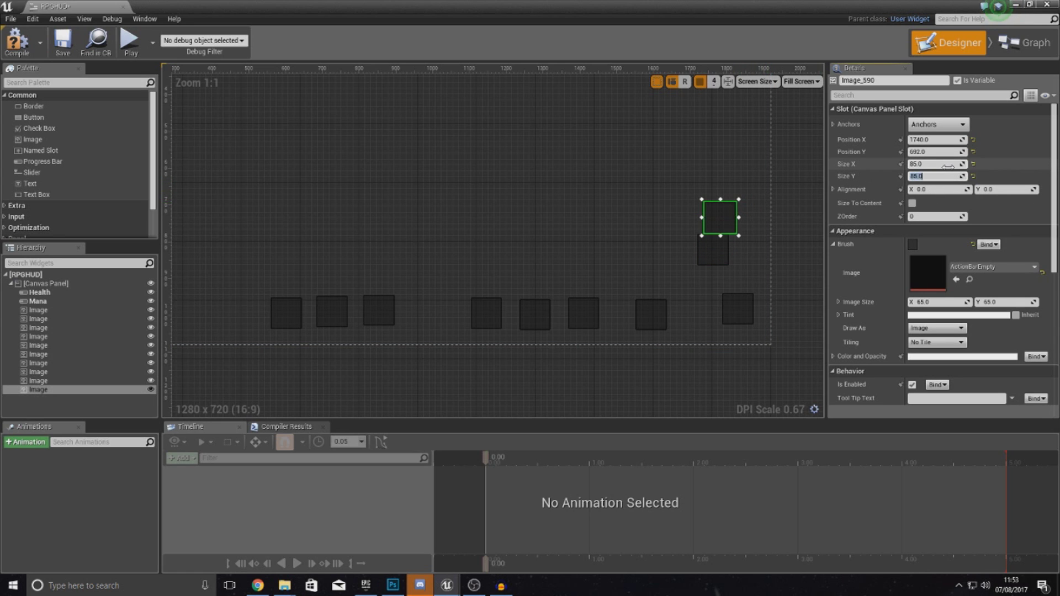
Move the three leftmost slot Images up from the canvas's lower edge to clear space for the action bar
click(629, 315)
scroll(520, 210, down, 5)
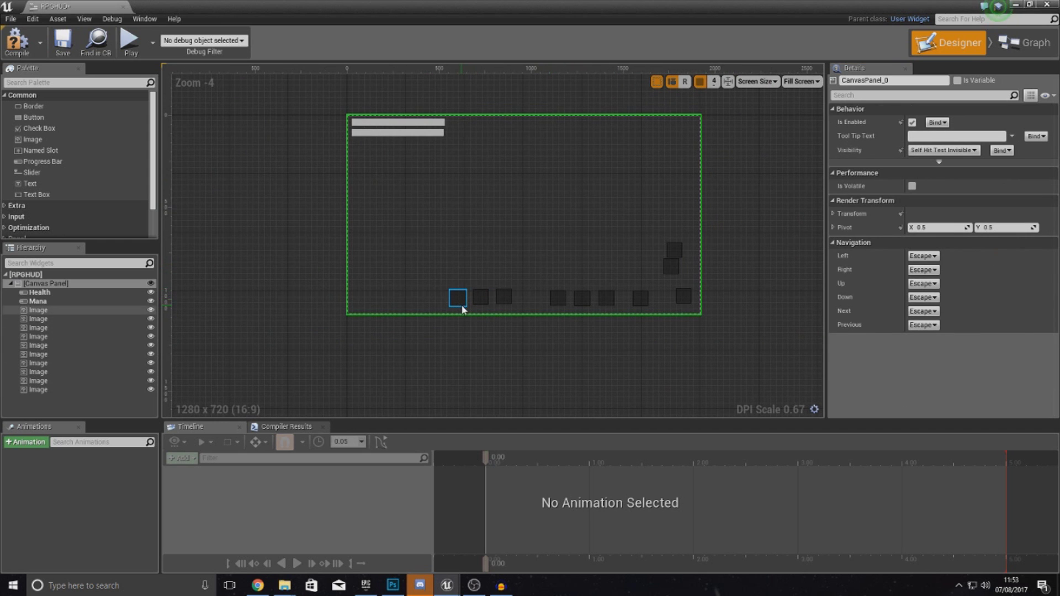
click(458, 303)
drag(459, 307, 449, 311)
scroll(475, 301, up, 5)
scroll(501, 213, up, 3)
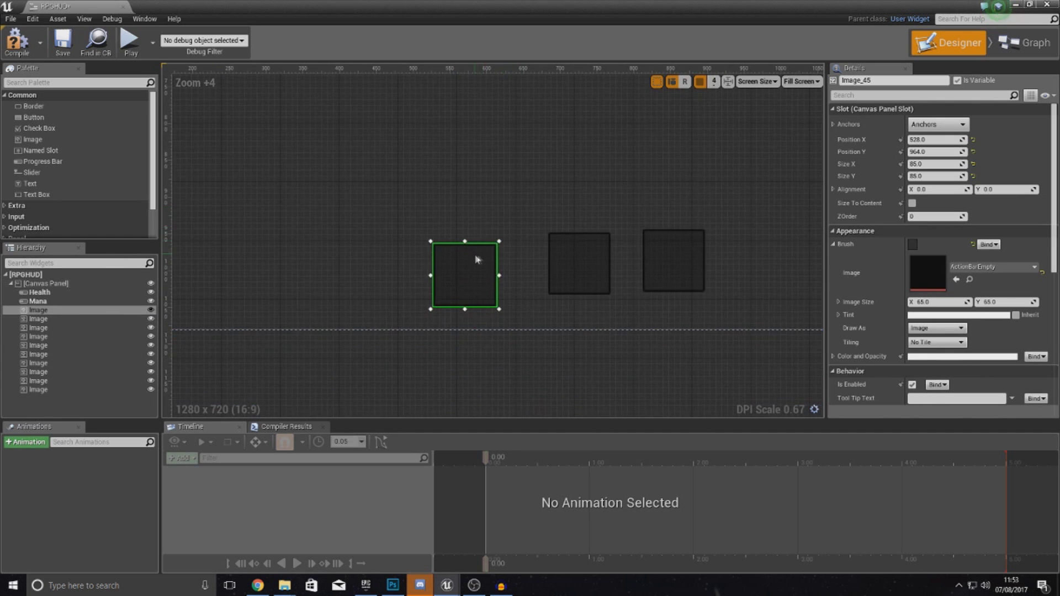
scroll(490, 245, down, 7)
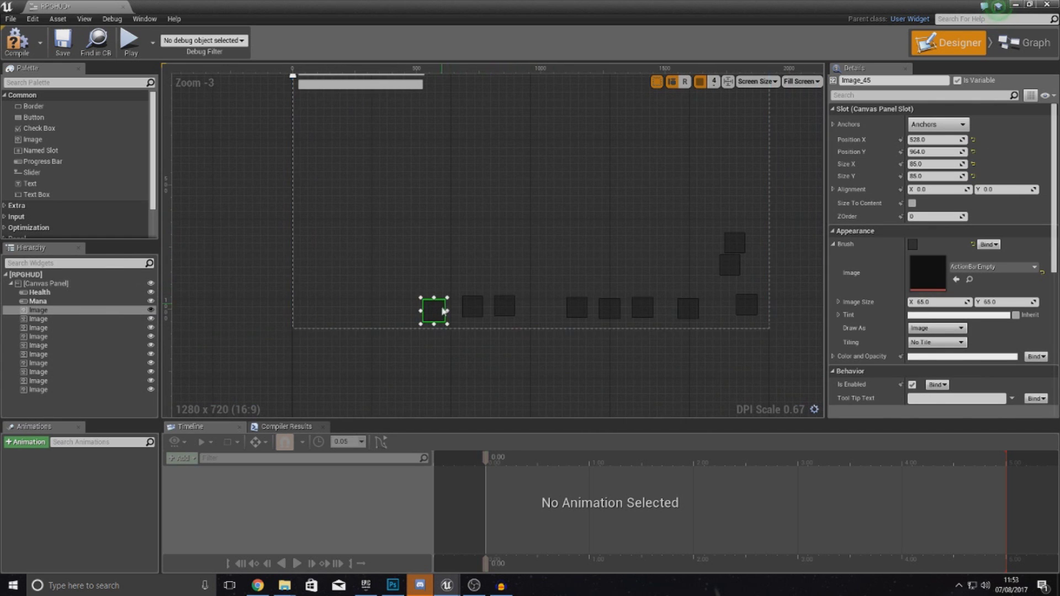
drag(436, 312, 425, 313)
drag(388, 280, 369, 249)
drag(463, 305, 407, 250)
drag(497, 299, 443, 242)
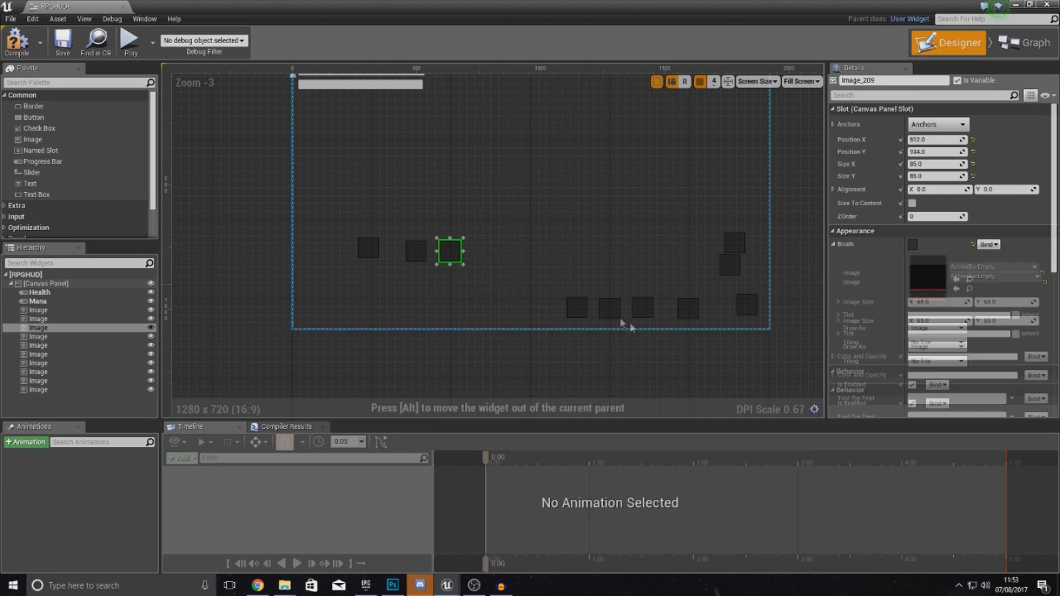
Move the four middle slots and the lower stacked slot into the raised row, leaving the rightmost bottom slot in place
drag(577, 307, 495, 252)
drag(613, 305, 549, 254)
drag(651, 307, 588, 249)
drag(687, 302, 615, 248)
drag(726, 265, 658, 244)
Place the remaining bottom slot as the first in the action bar, at about X 484, Y 976 on the canvas
drag(745, 297, 549, 308)
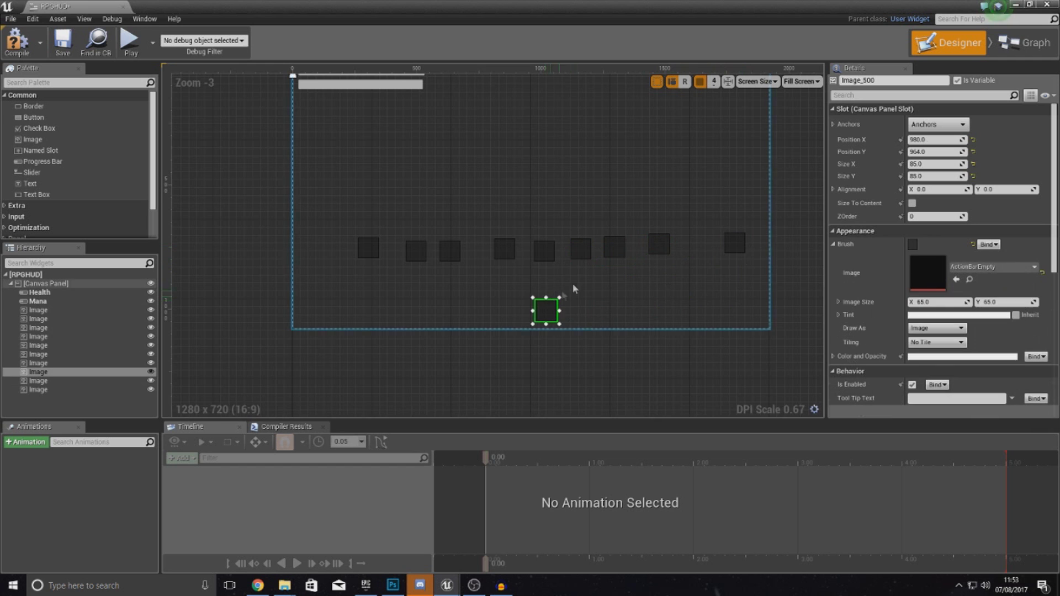
scroll(574, 303, down, 3)
scroll(571, 323, up, 5)
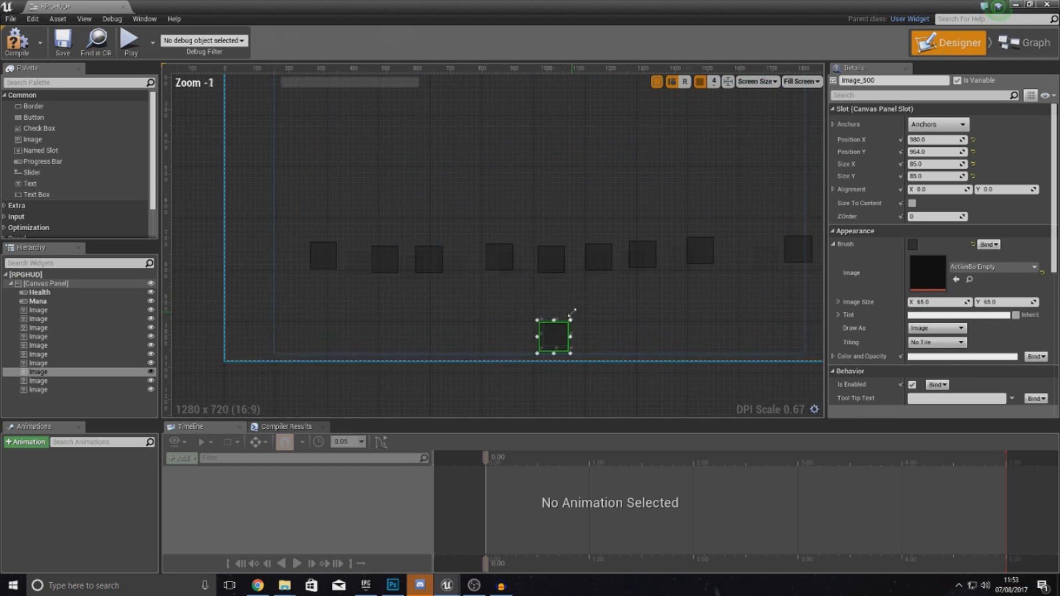
drag(551, 336, 385, 340)
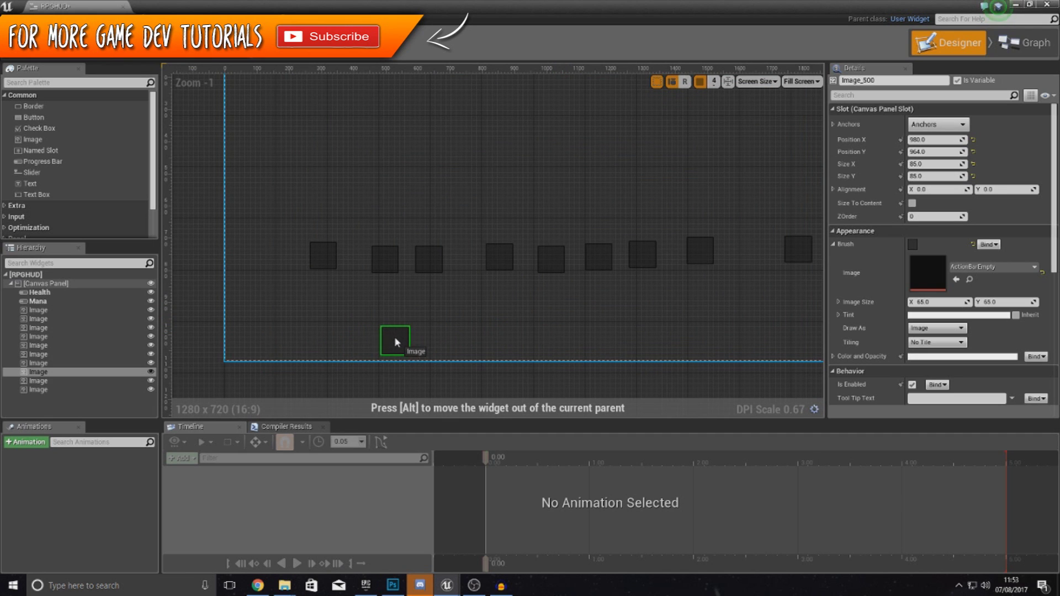
drag(395, 342, 393, 340)
scroll(485, 289, down, 3)
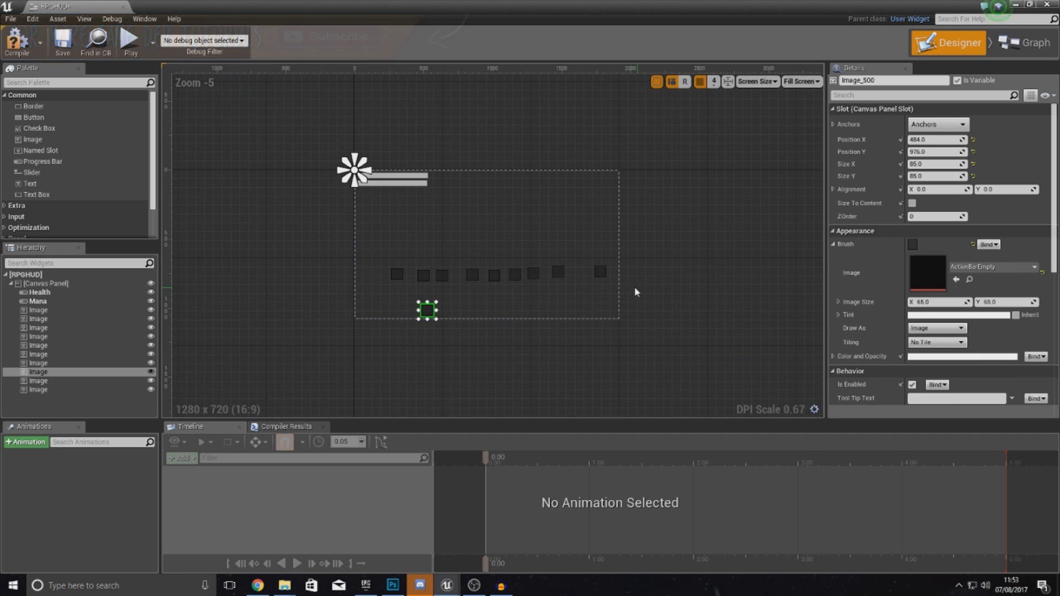
Bring the far-right slot closer to the raised row and line up its three leftmost slots beside the first action bar slot
drag(605, 275, 398, 325)
drag(579, 281, 579, 281)
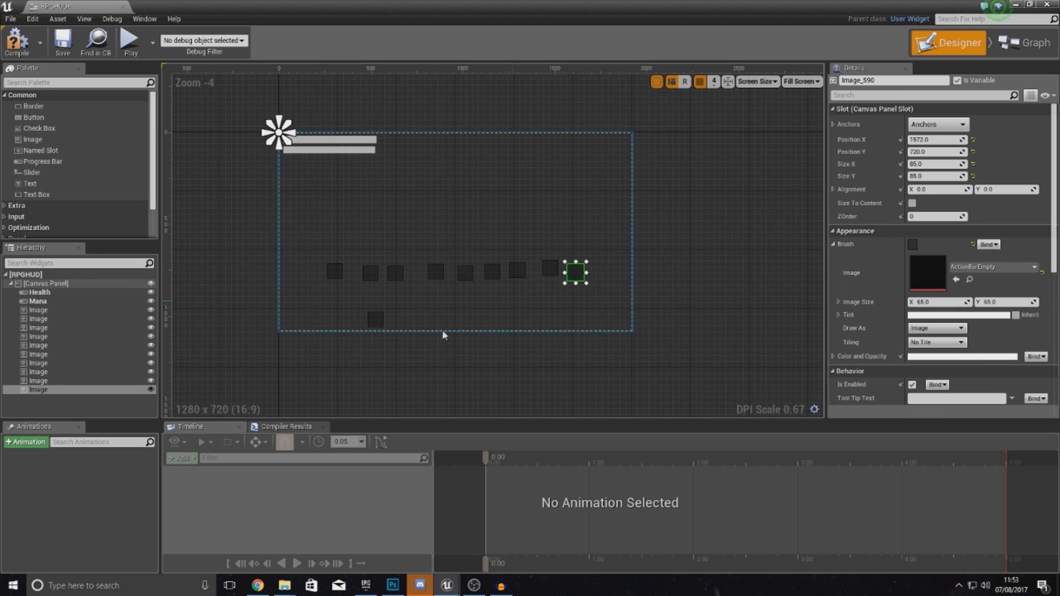
drag(380, 324, 380, 321)
scroll(378, 285, up, 4)
drag(297, 265, 423, 361)
drag(373, 275, 469, 363)
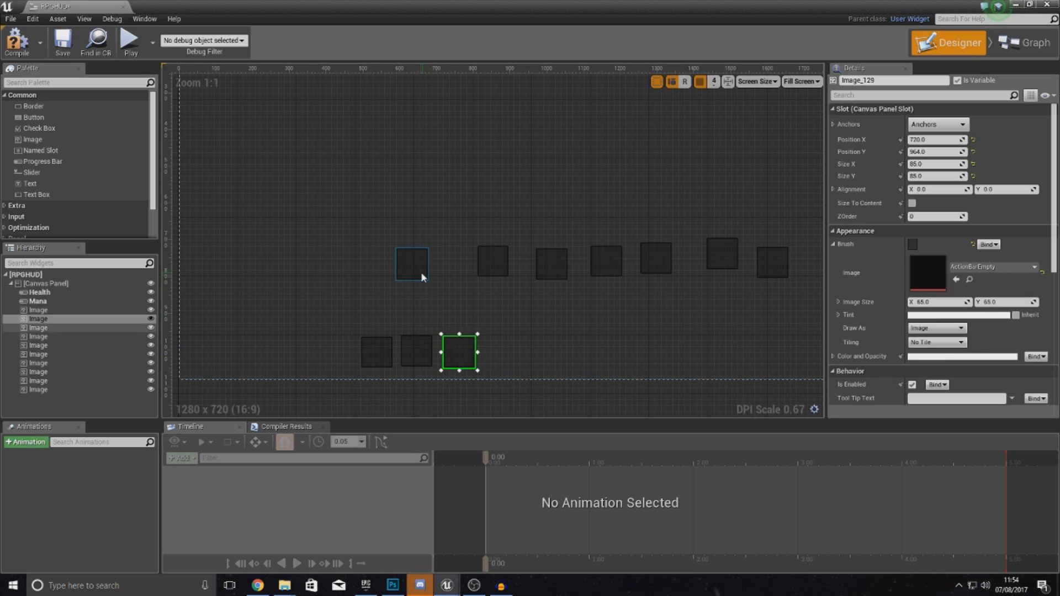
drag(420, 271, 467, 325)
drag(512, 365, 512, 364)
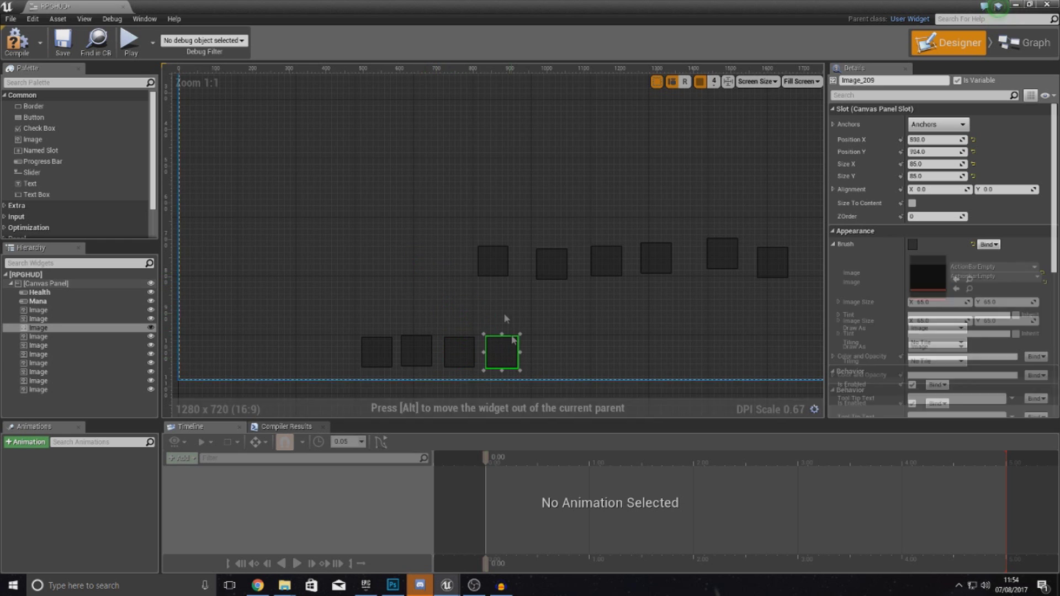
Line up the six remaining raised slots as the fifth through tenth action bar slots, ending at about X 1484, Y 960
drag(489, 257, 540, 349)
drag(555, 275, 585, 359)
drag(615, 269, 631, 357)
drag(662, 270, 670, 366)
drag(721, 255, 711, 362)
right_drag(762, 334, 551, 301)
drag(555, 266, 529, 357)
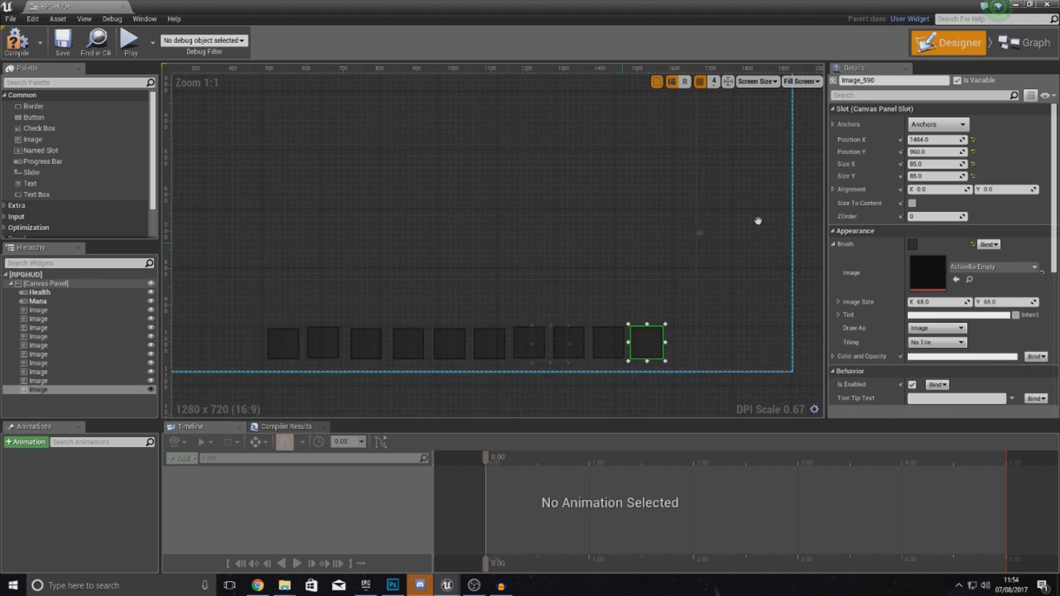
right_drag(529, 356, 720, 234)
click(720, 234)
scroll(721, 236, down, 3)
scroll(781, 245, up, 2)
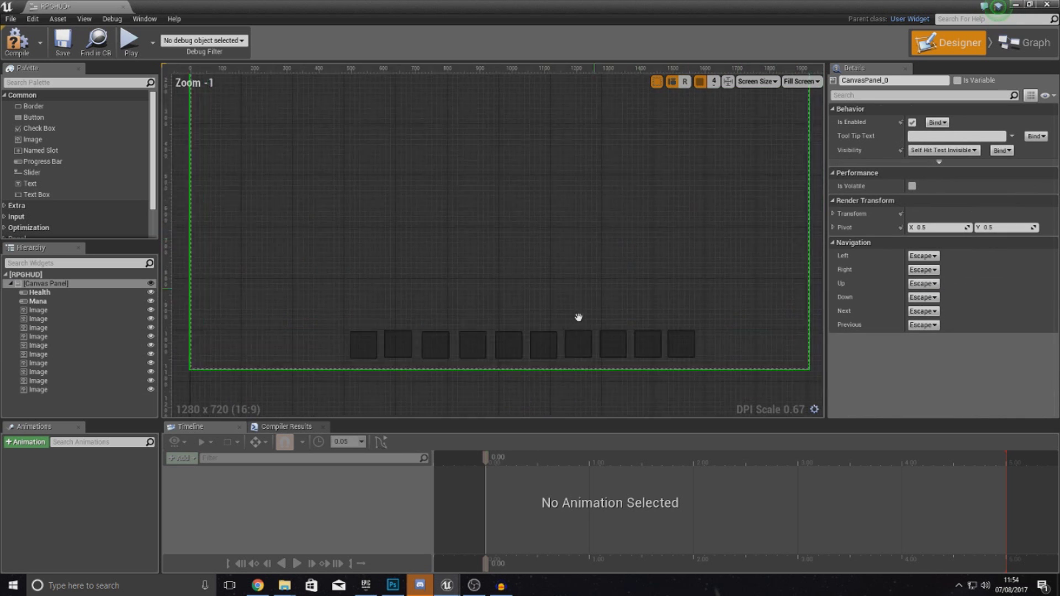
scroll(580, 313, down, 4)
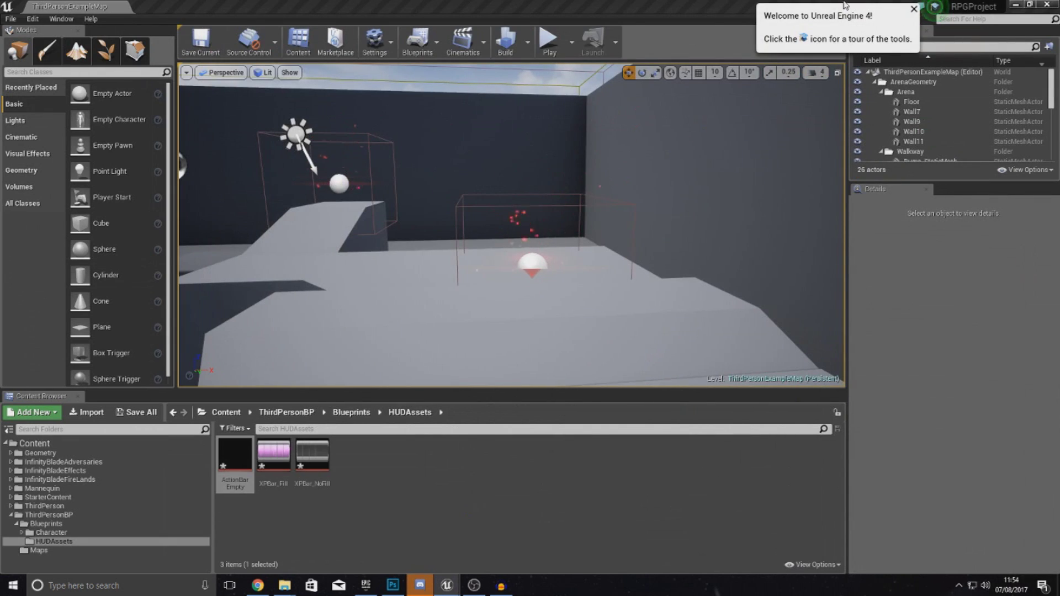
Play the level in the editor, run the character around to check the action bar in game, and end the session
click(549, 40)
key(w)
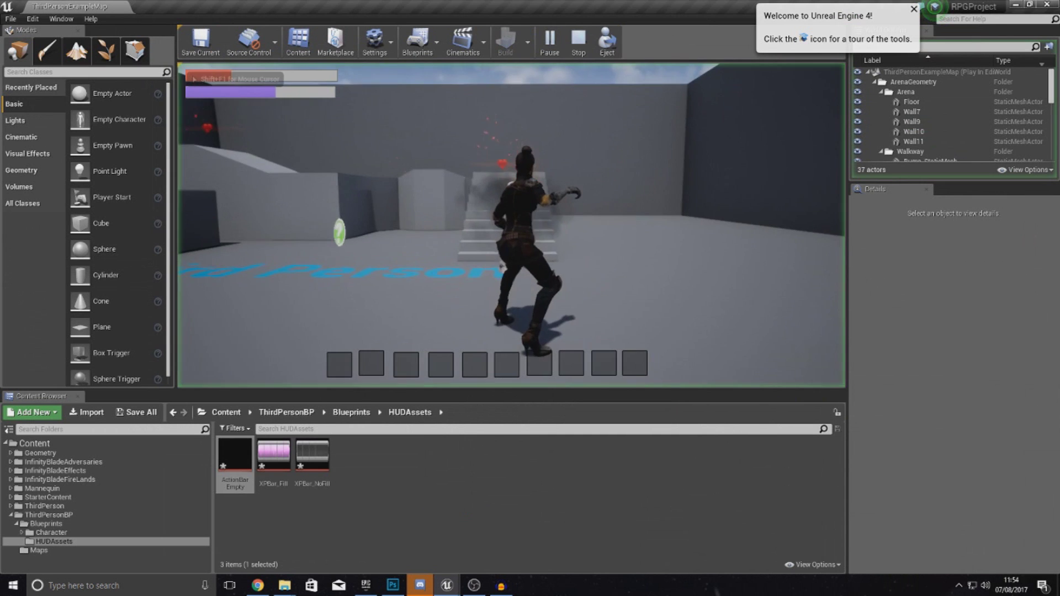
key(w)
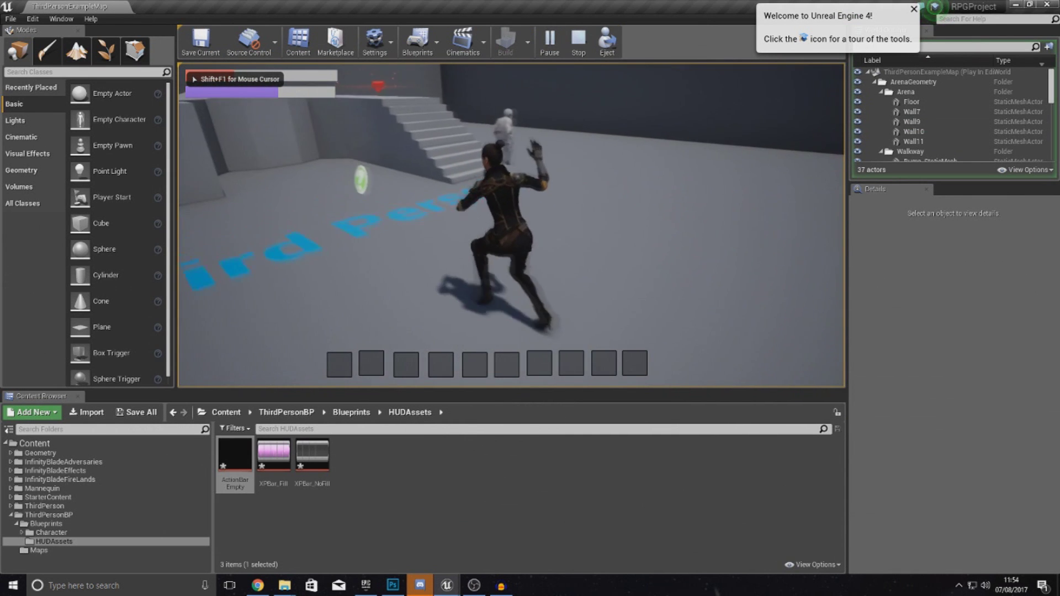
key(w)
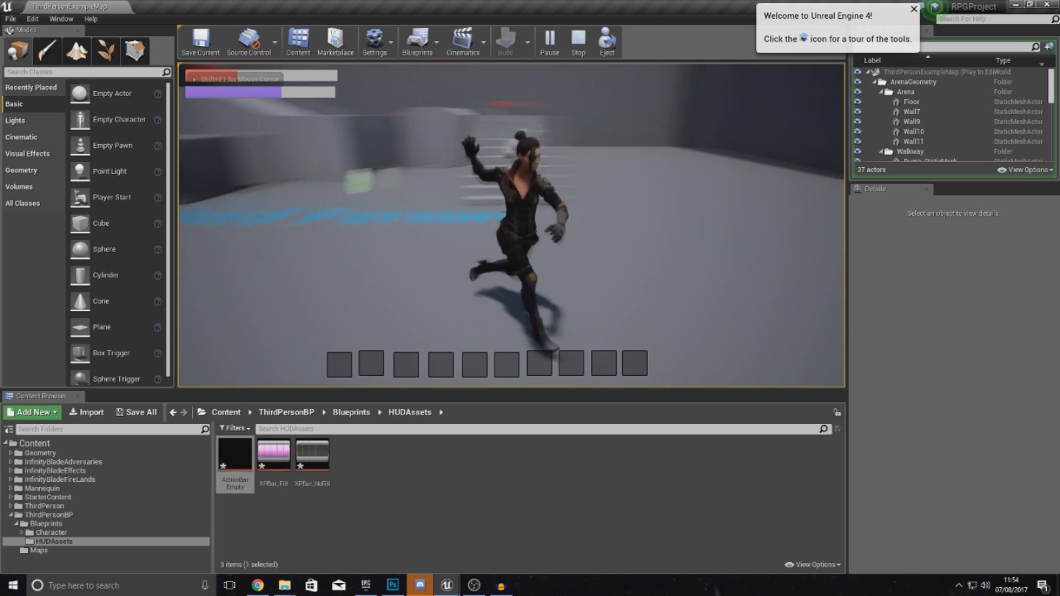
key(w)
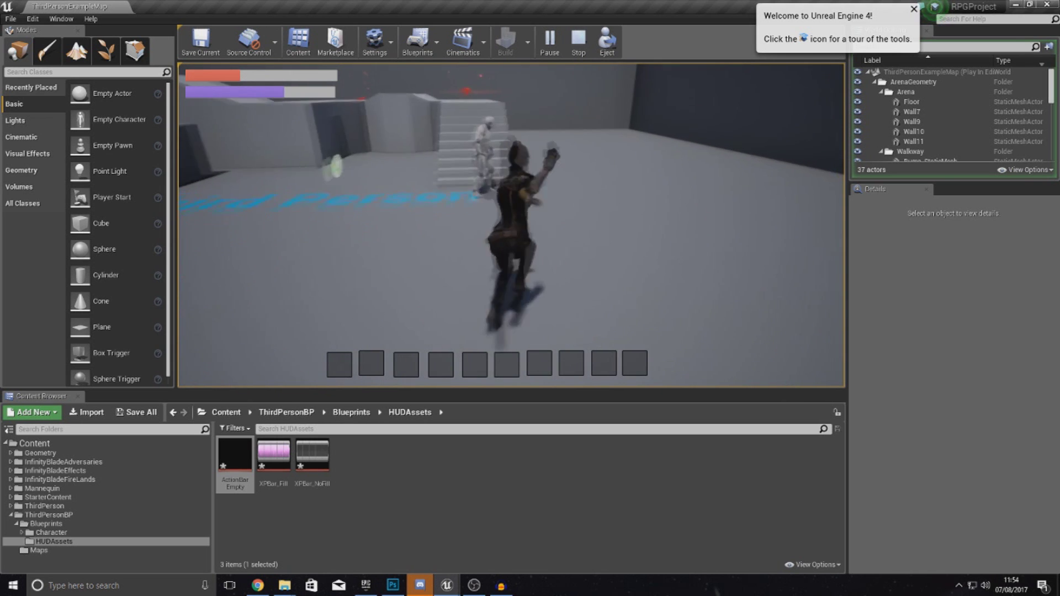
key(w)
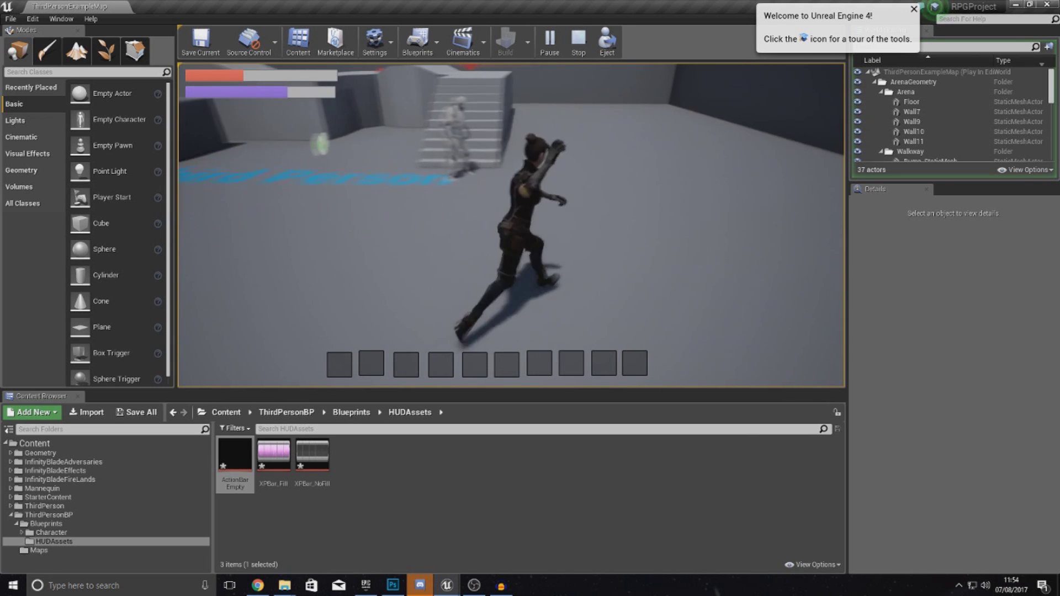
key(w)
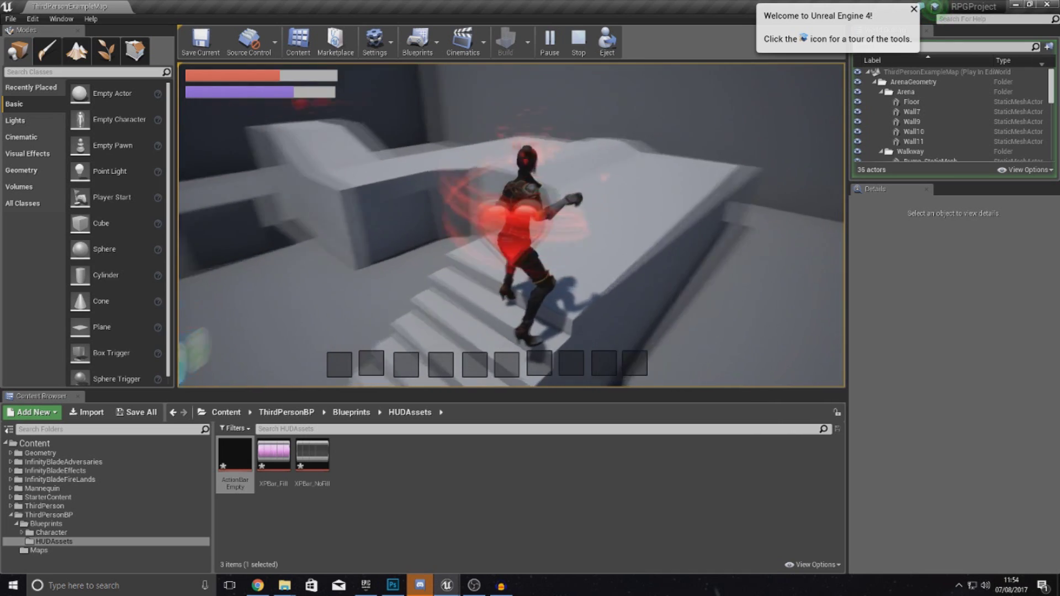
key(Escape)
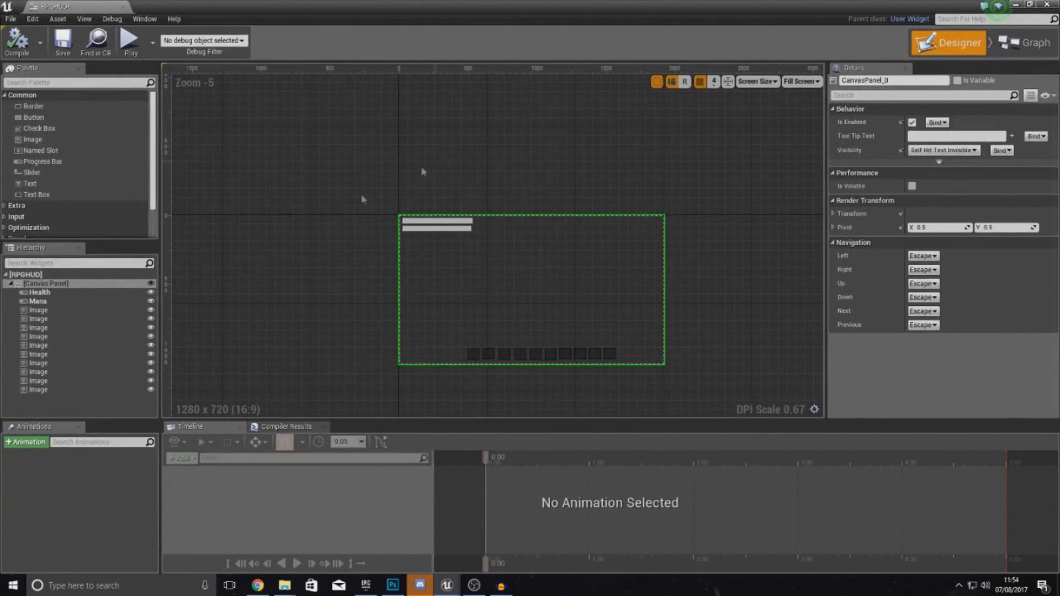
Add a Progress Bar to the RPGHUD canvas above the action bar slots, at about X 744, Y 840
click(48, 164)
drag(49, 169, 516, 348)
scroll(516, 348, up, 5)
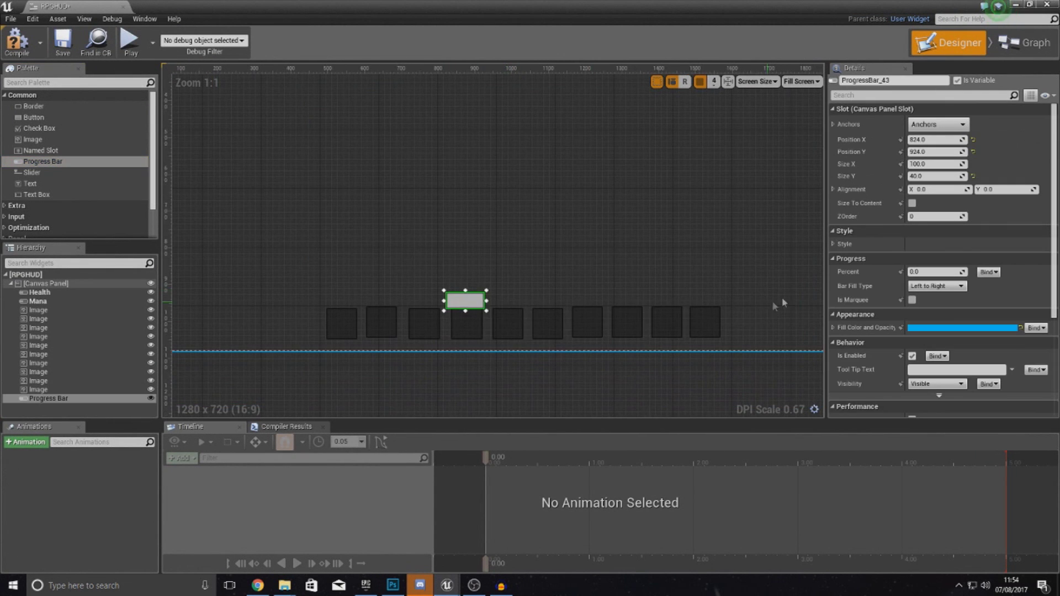
drag(472, 303, 443, 272)
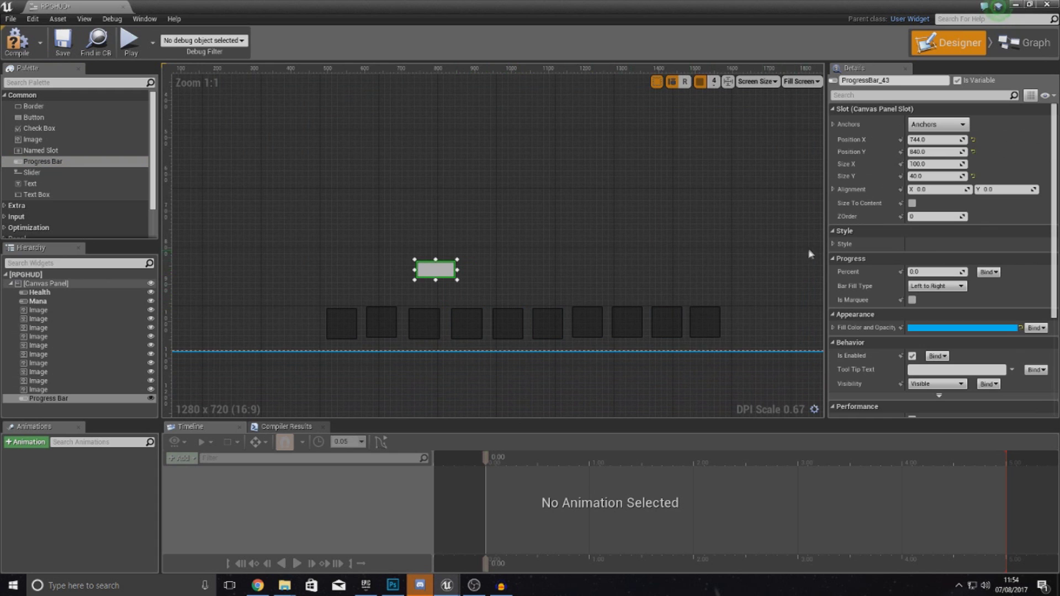
Set the progress bar's background image to the XPBar_NoFill texture with a margin of 0
scroll(852, 236, down, 2)
click(834, 191)
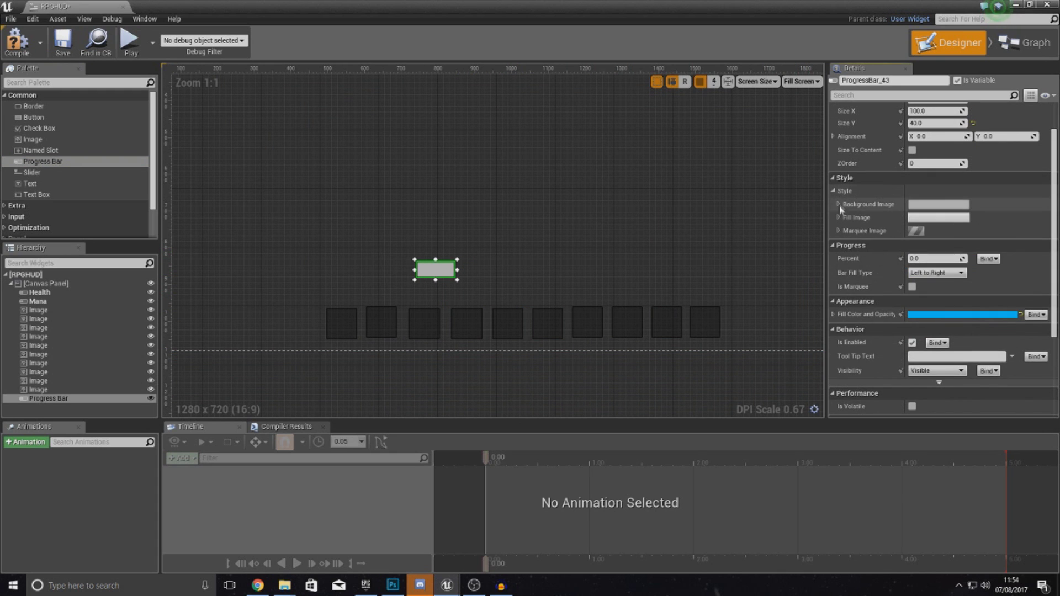
click(839, 204)
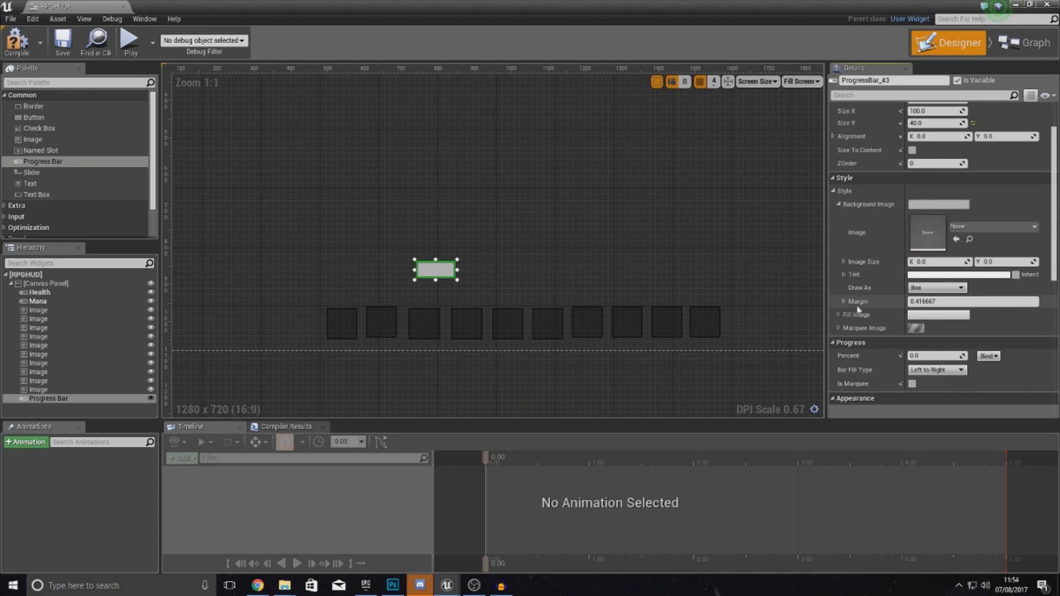
click(957, 229)
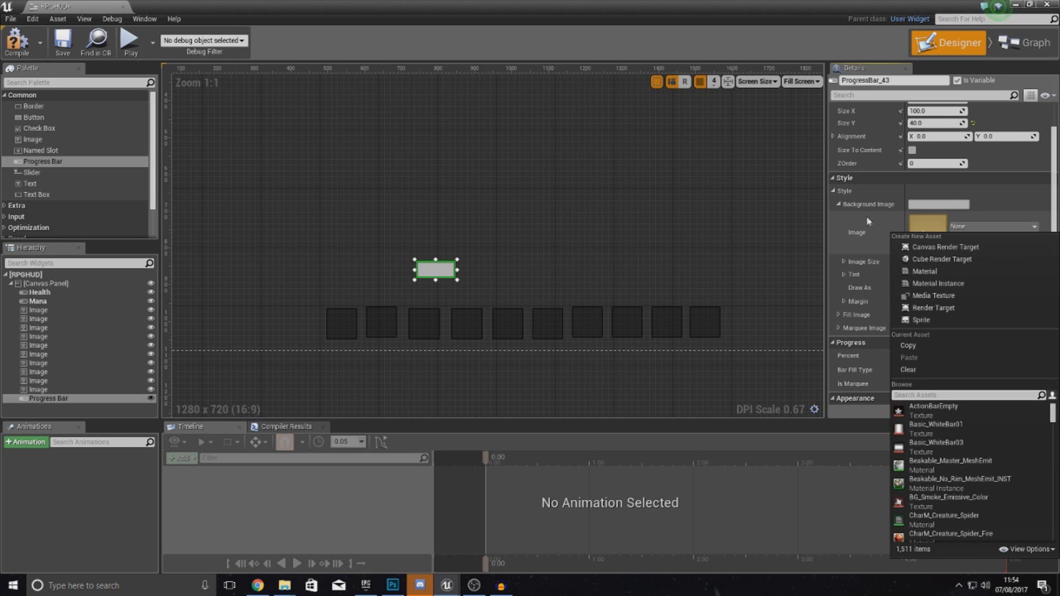
drag(707, 7, 666, 125)
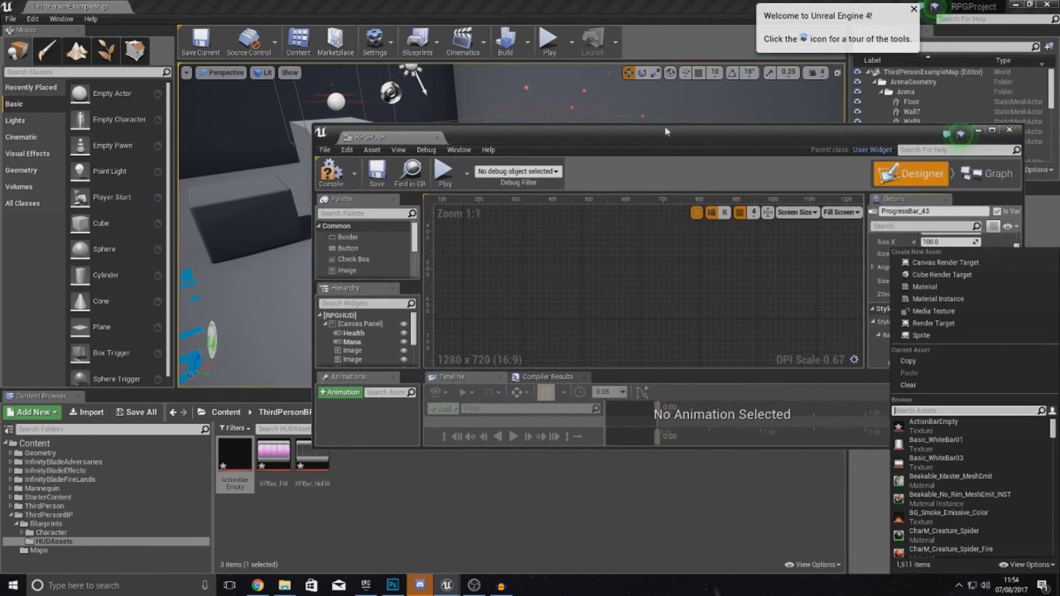
double_click(702, 137)
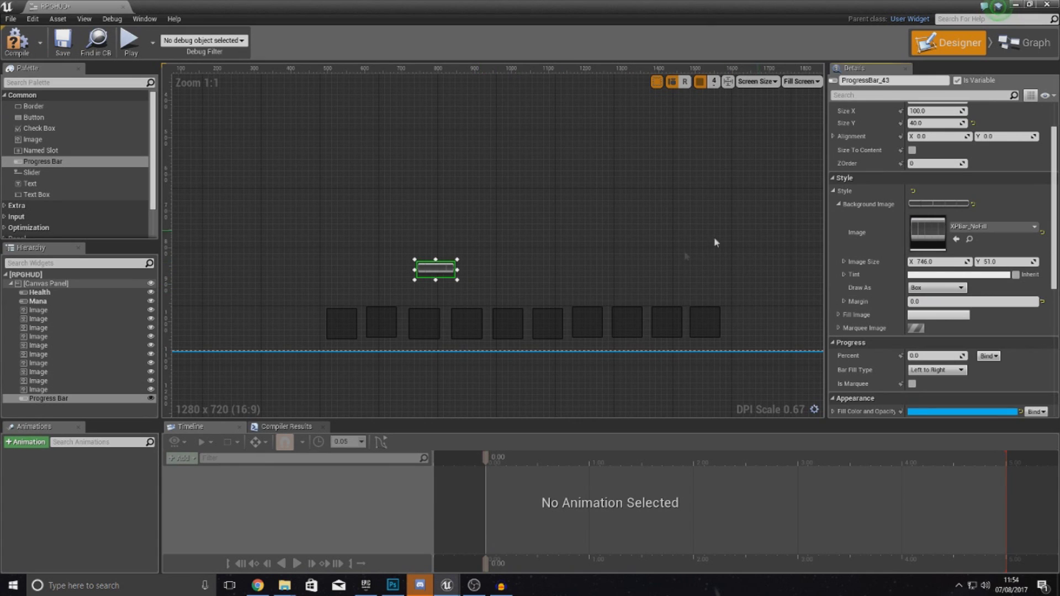
Resize the bar to about 1064 by 55 and place it just above the action bar slots at X 500, Y 888
drag(457, 270, 703, 275)
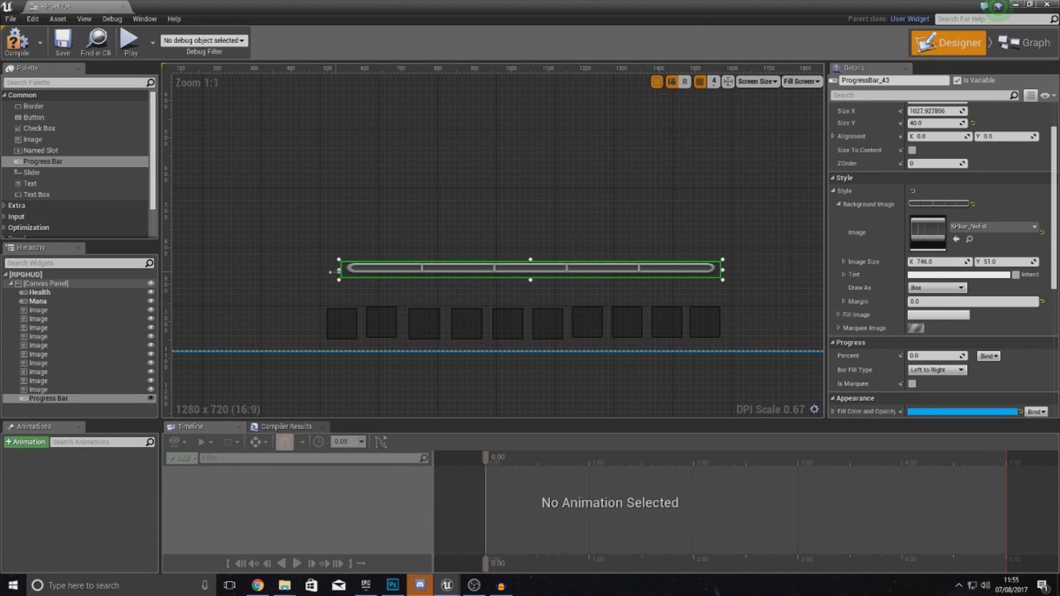
drag(523, 260, 527, 289)
click(551, 287)
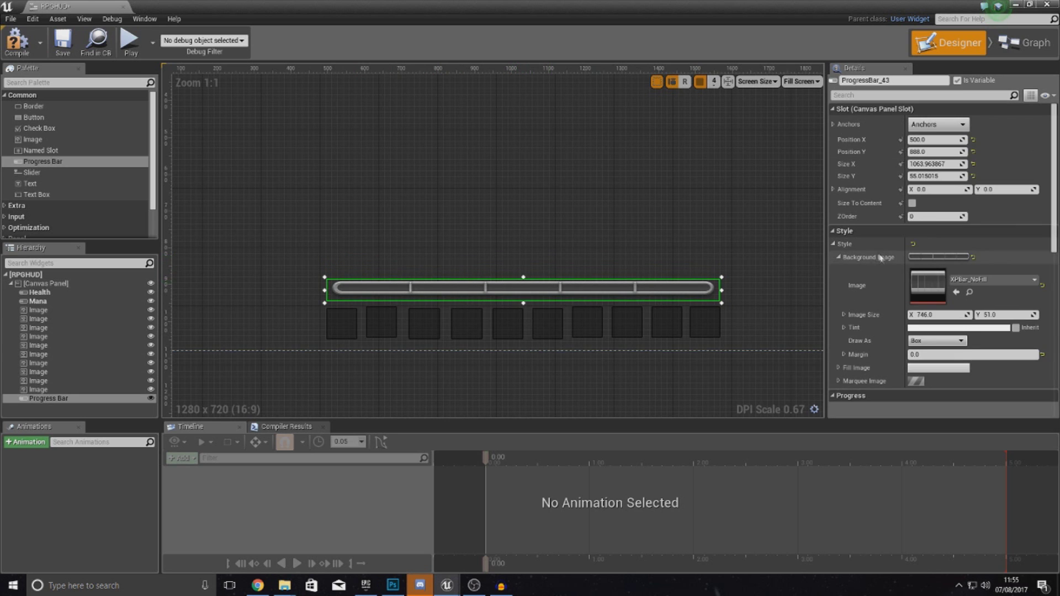
Set the bar's fill image to XPBar_Fill with a margin of 0 and raise its percent to about 0.66
click(838, 257)
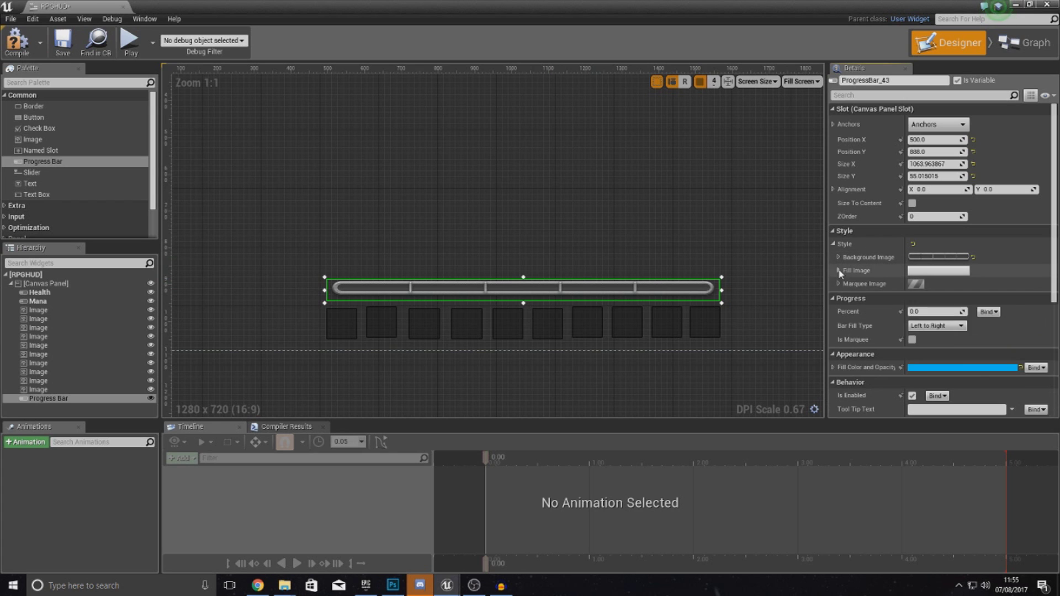
click(838, 271)
click(965, 291)
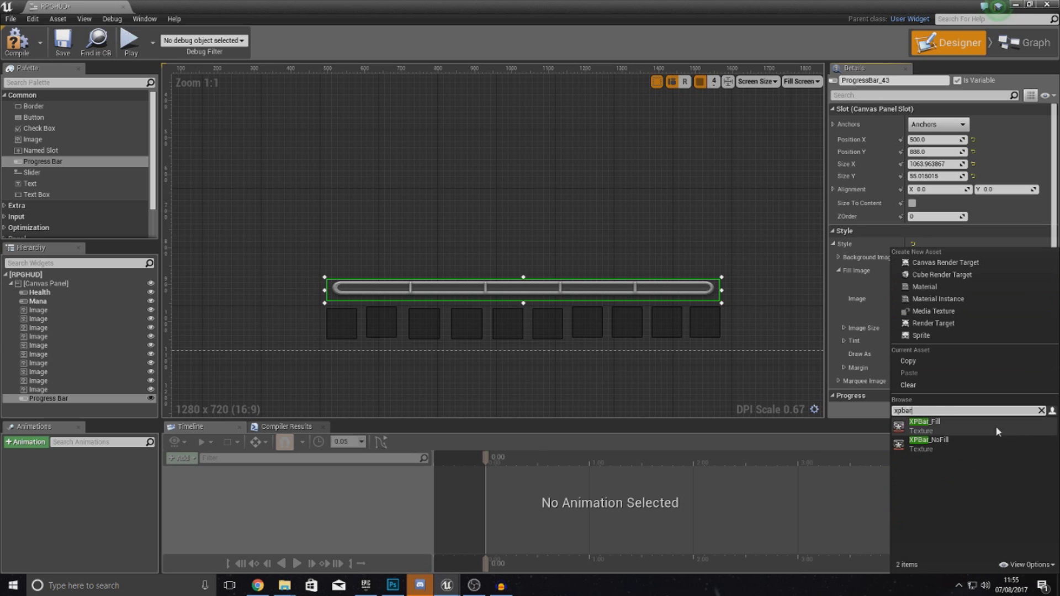
click(995, 426)
click(931, 367)
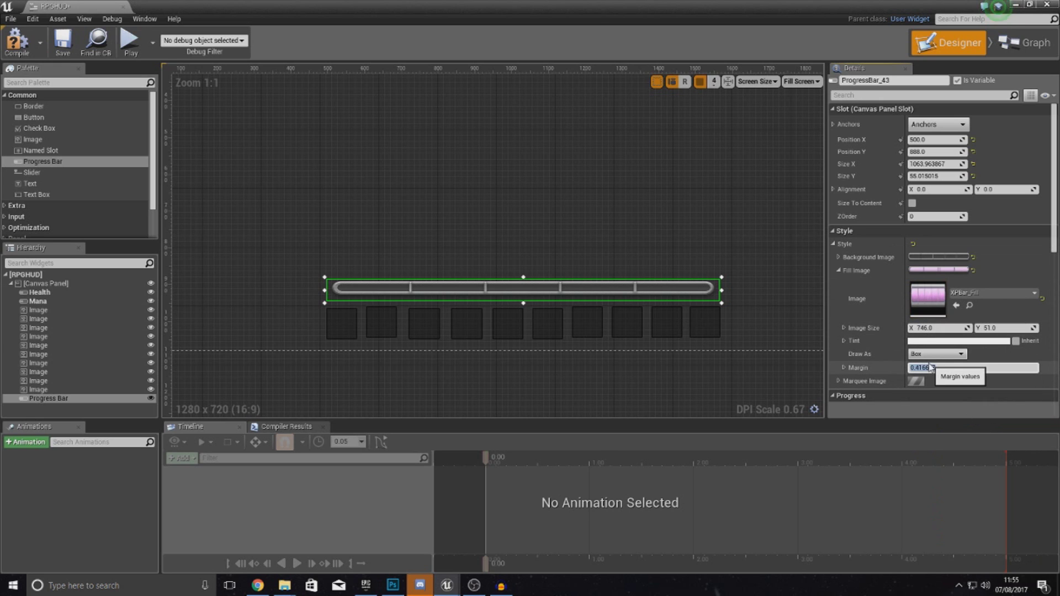
text(0)
click(838, 270)
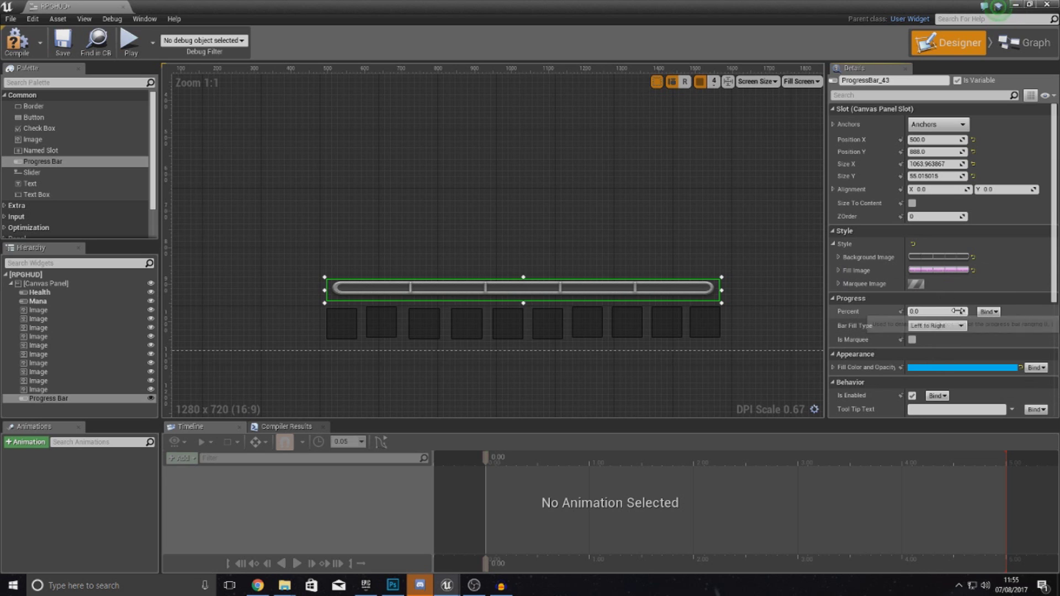
drag(932, 312, 960, 312)
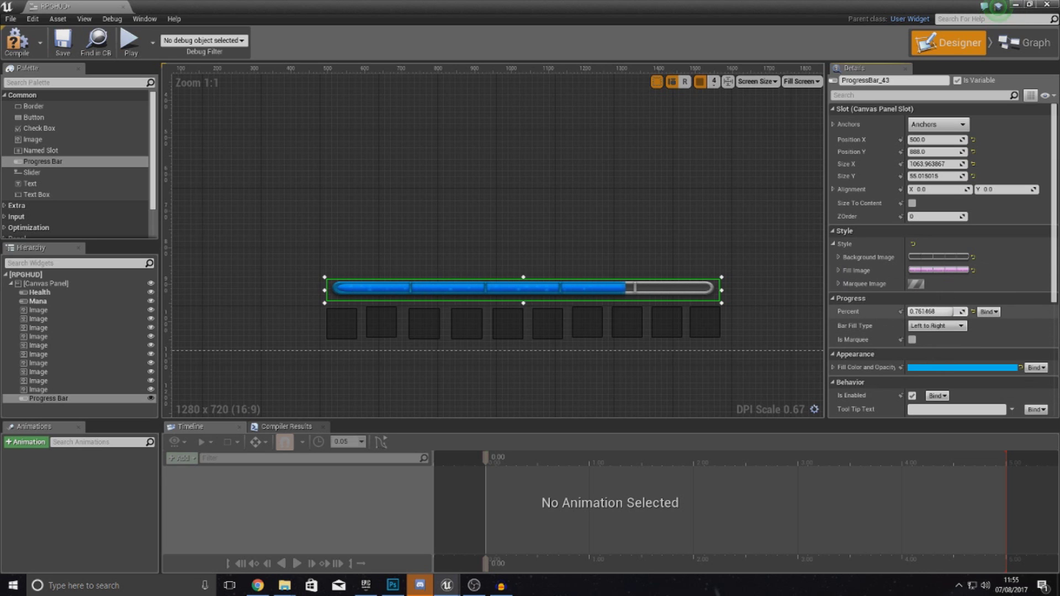
Change the bar's fill colour to white, with R, G, B and A all at 1.0
click(833, 367)
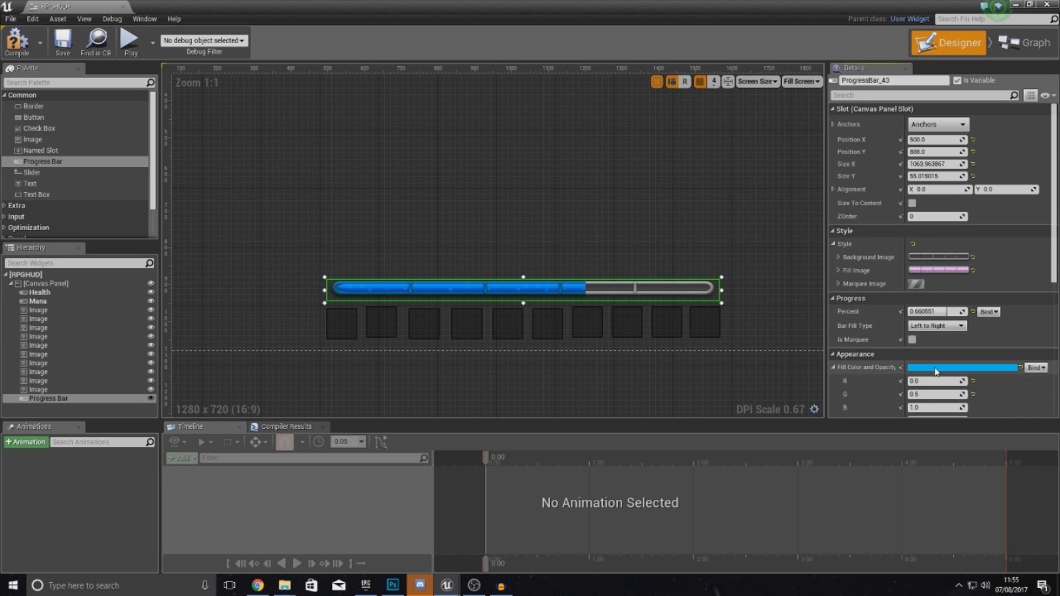
scroll(932, 368, down, 2)
click(921, 368)
text(0)
key(Return)
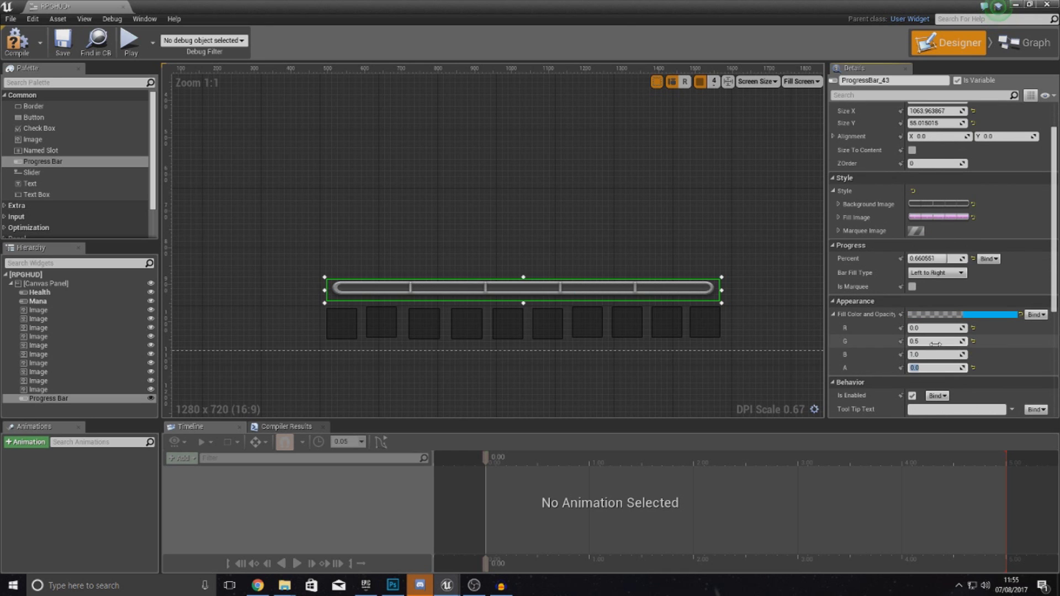
text(1)
key(Return)
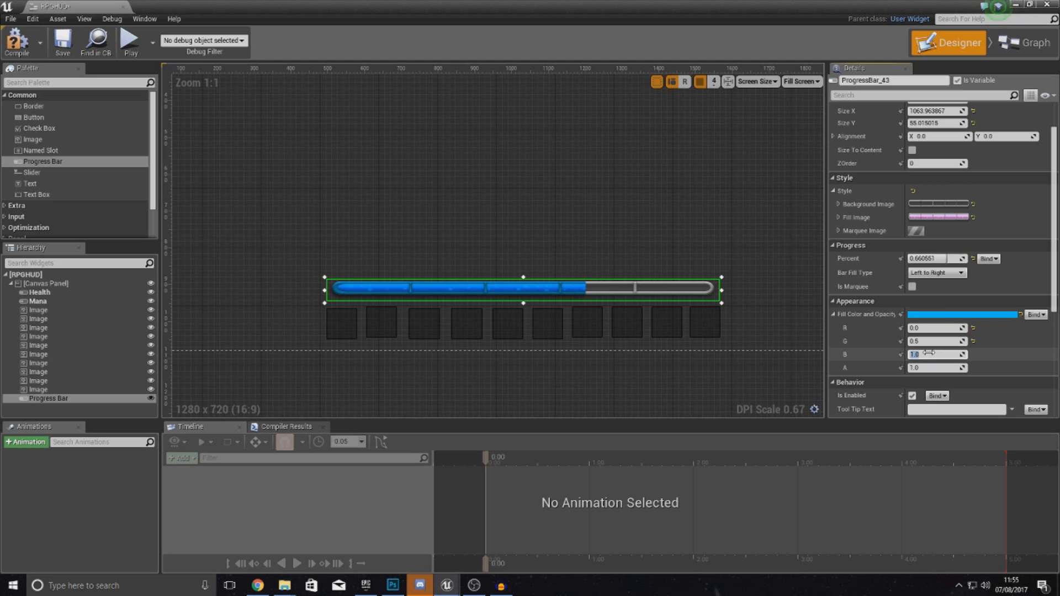
text(1)
key(Return)
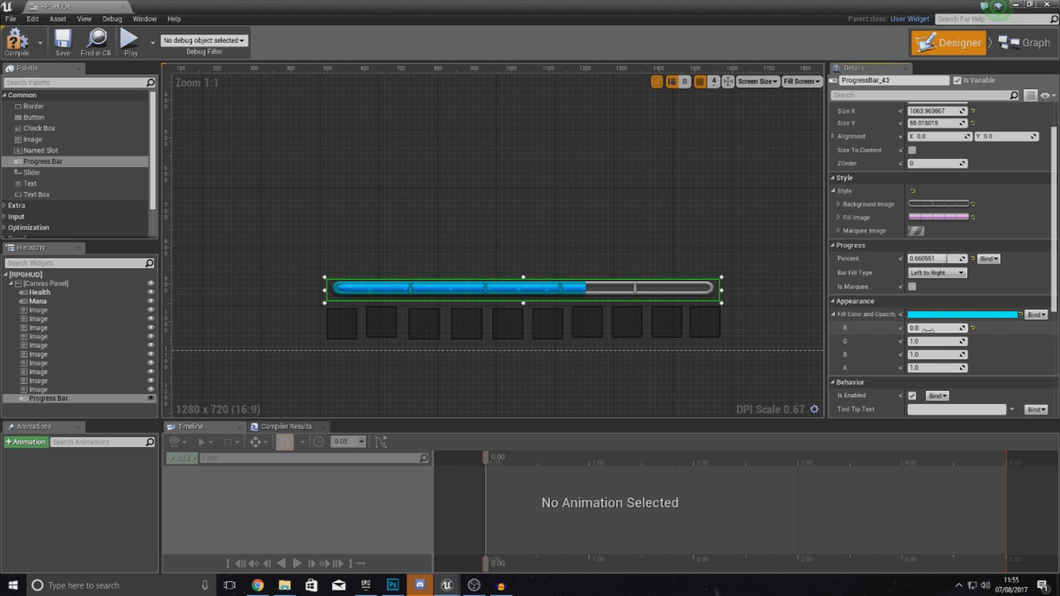
click(928, 330)
text(1)
key(Return)
click(578, 259)
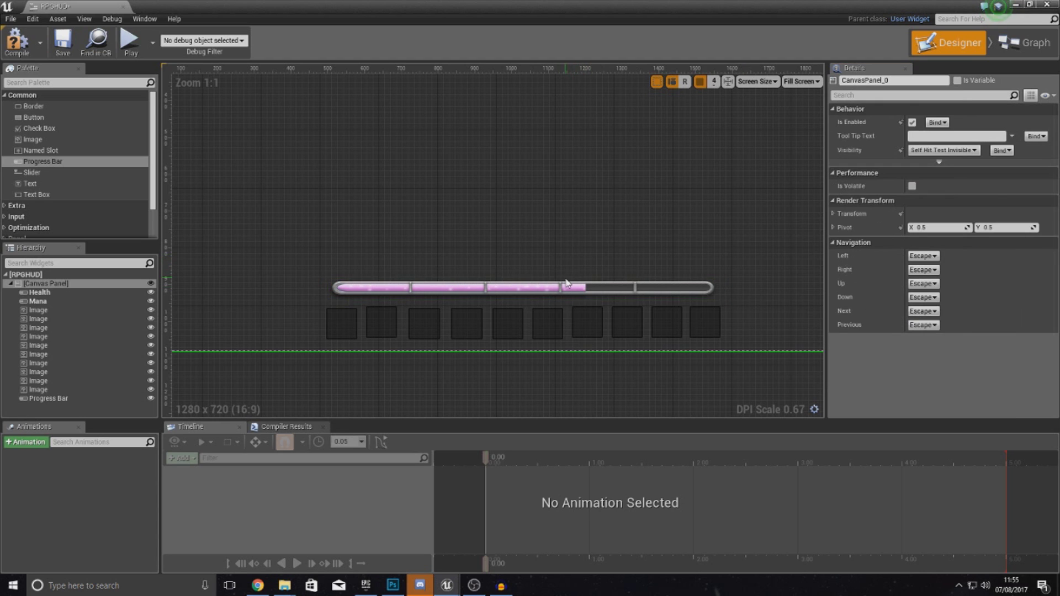
Vary the bar's percent to preview the fill, leaving it slightly past the third divider of the filled section
click(558, 287)
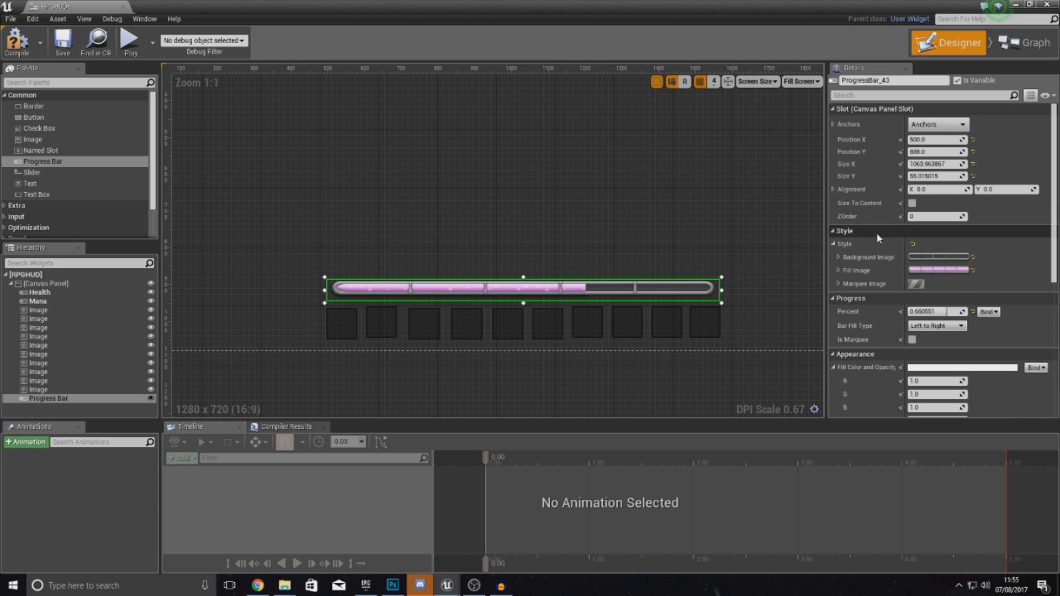
mouse_move(944, 312)
mouse_down()
mouse_move(916, 312)
mouse_move(961, 311)
mouse_move(938, 312)
mouse_up()
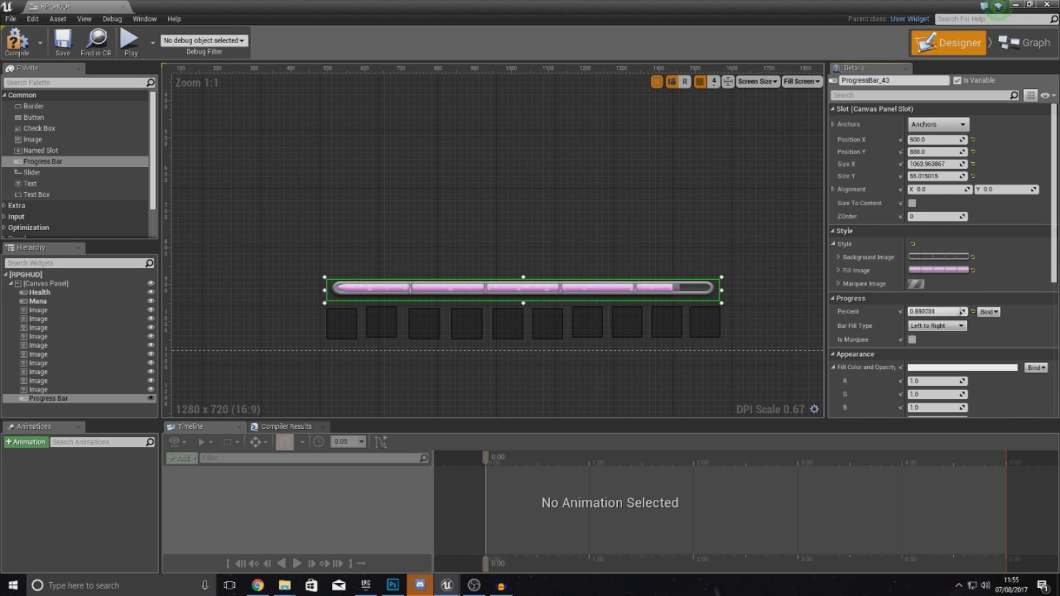
drag(950, 312, 913, 311)
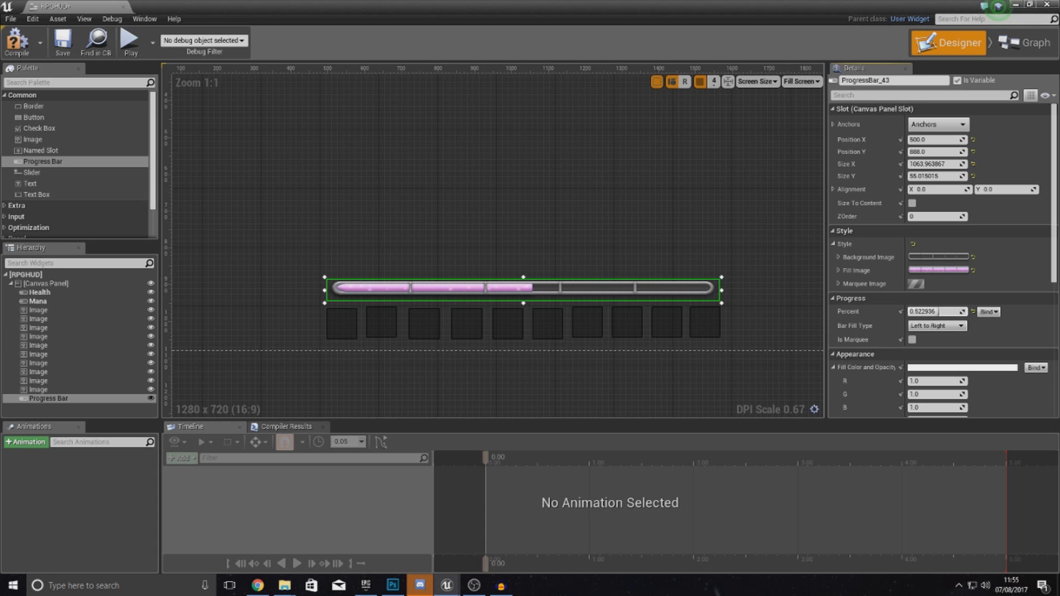
click(743, 238)
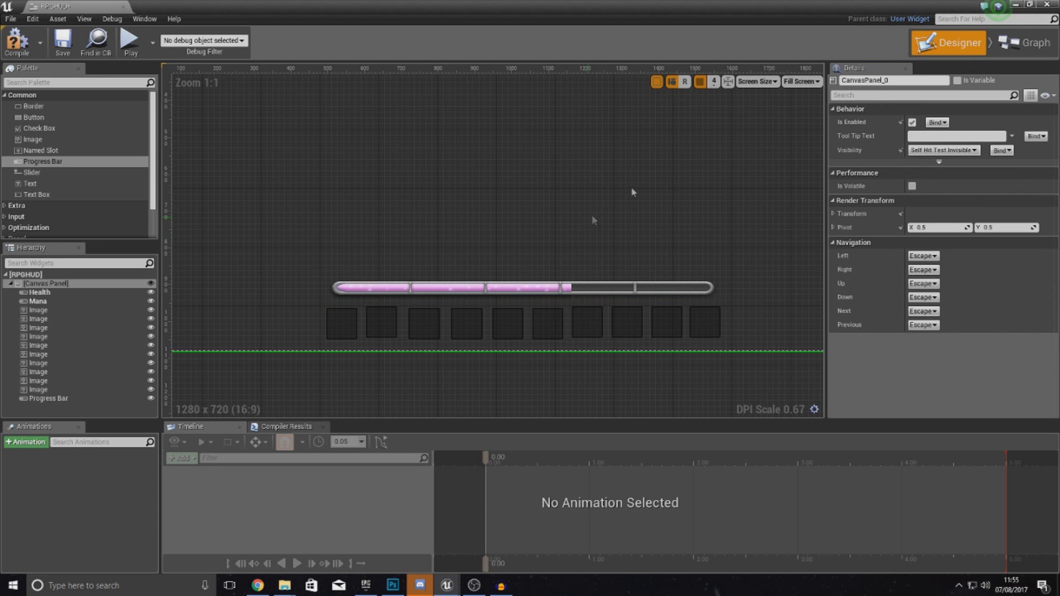
Play the level from the main editor, run the character around to check the XP bar, and end the session
click(1039, 5)
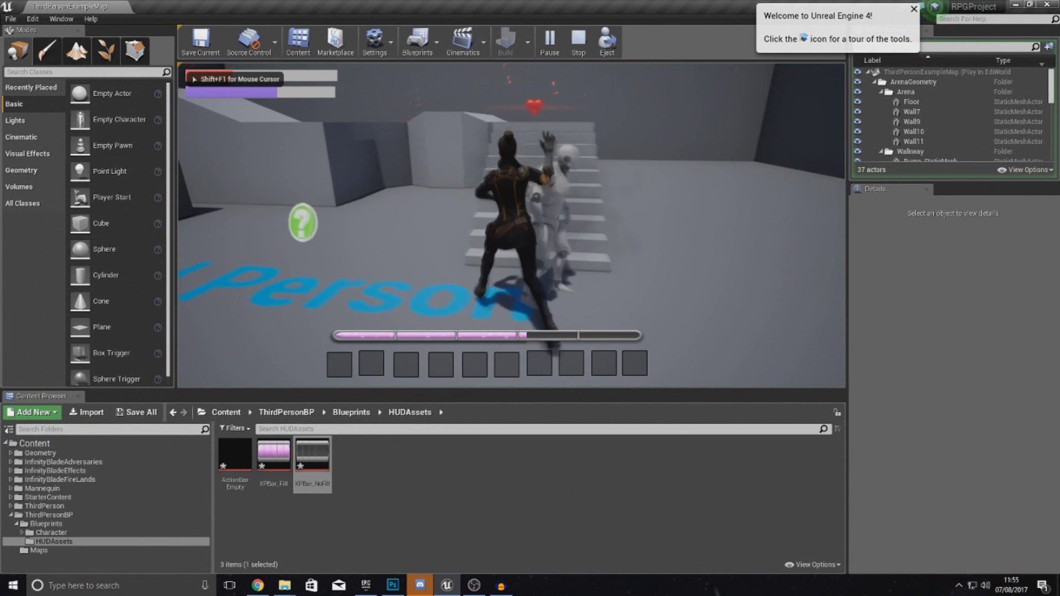
key(w)
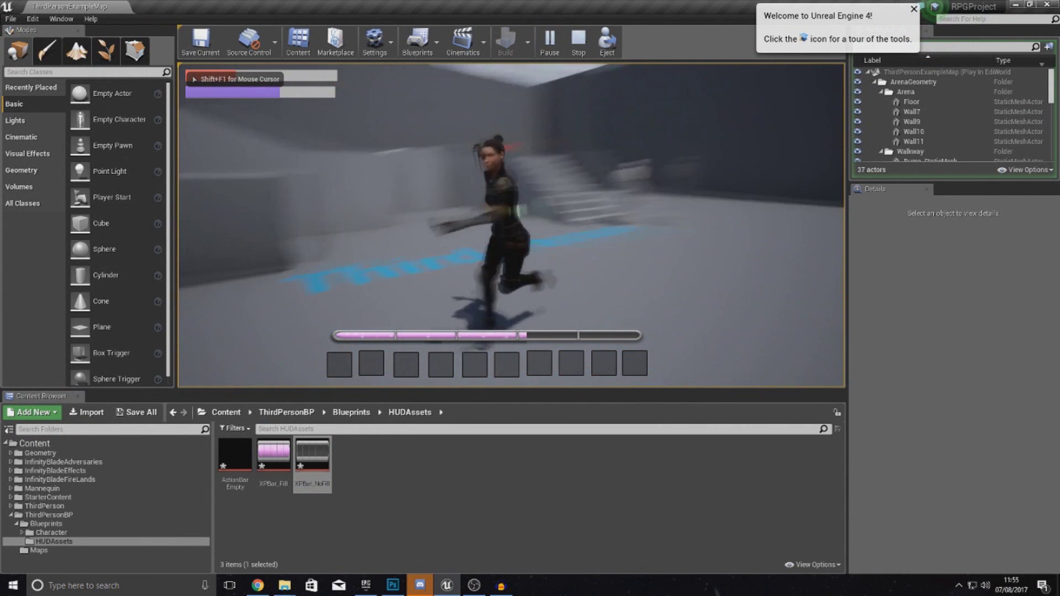
key(Escape)
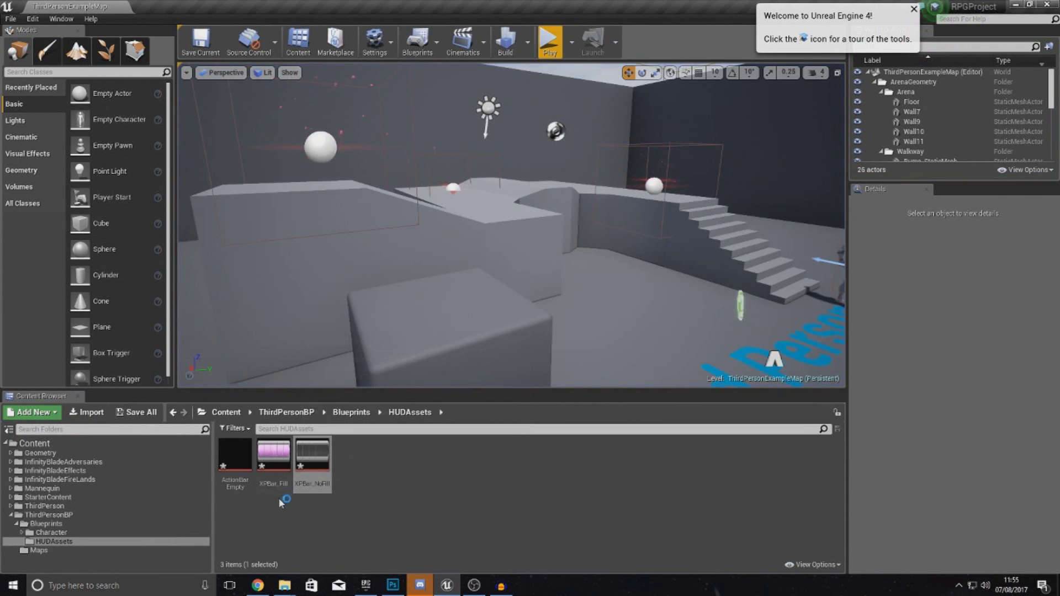
Reopen the RPGHUD widget from the ThirdPersonBP Blueprints folder
mouse_move(242, 462)
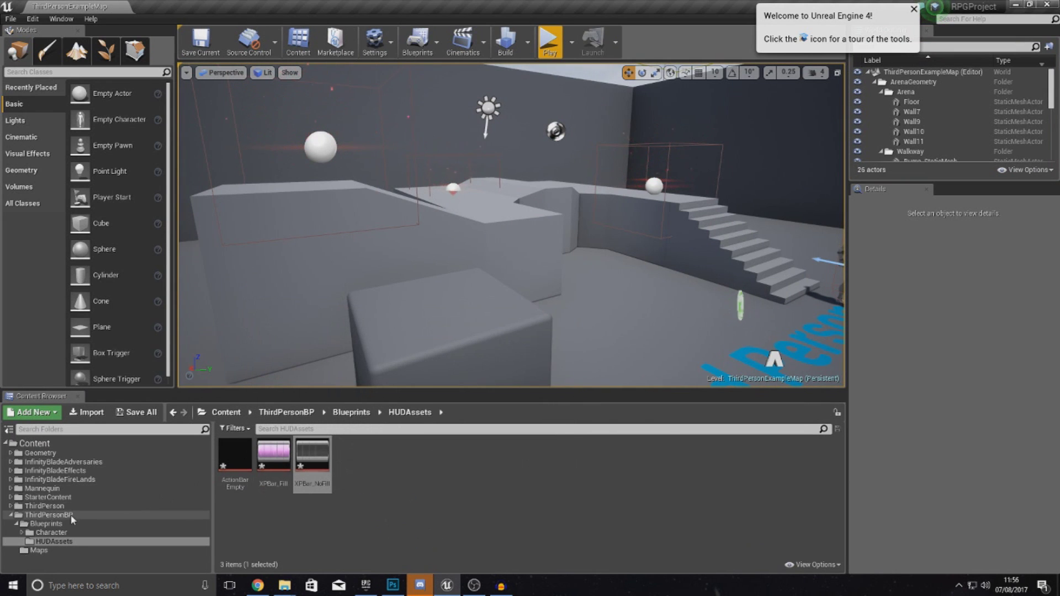
click(124, 514)
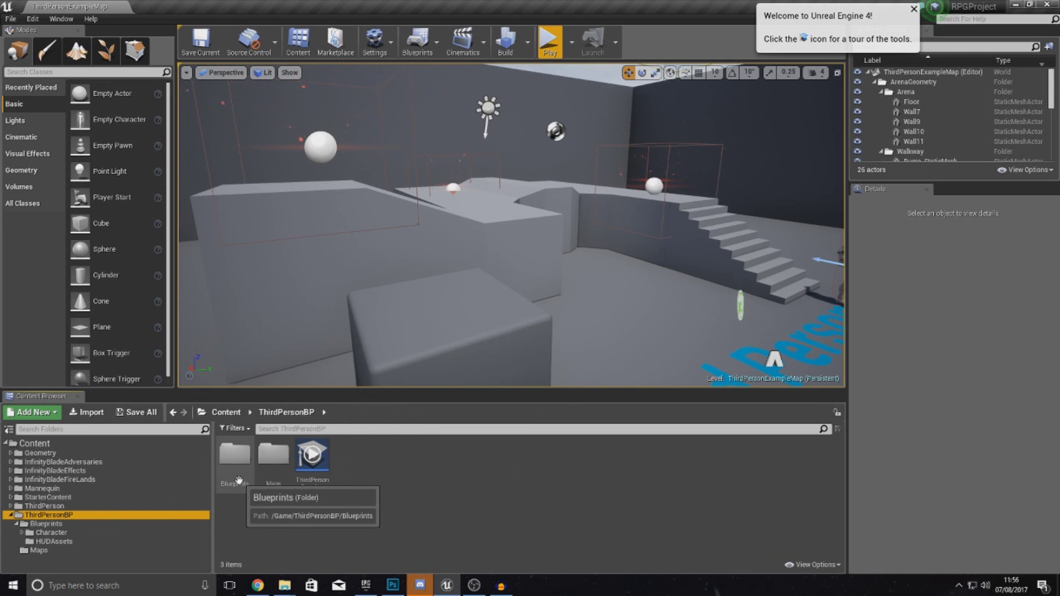
double_click(229, 456)
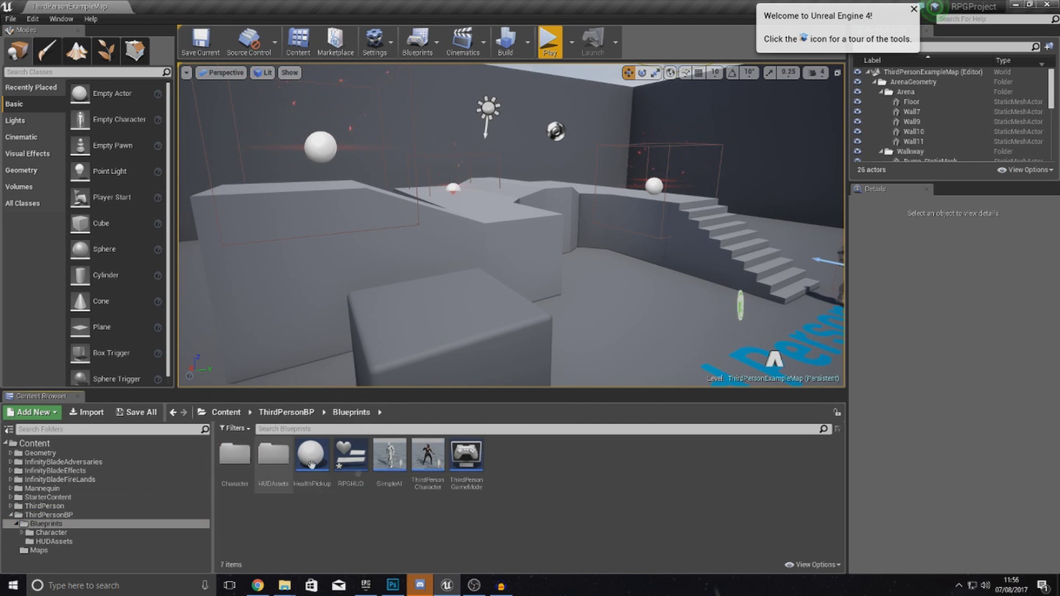
double_click(354, 482)
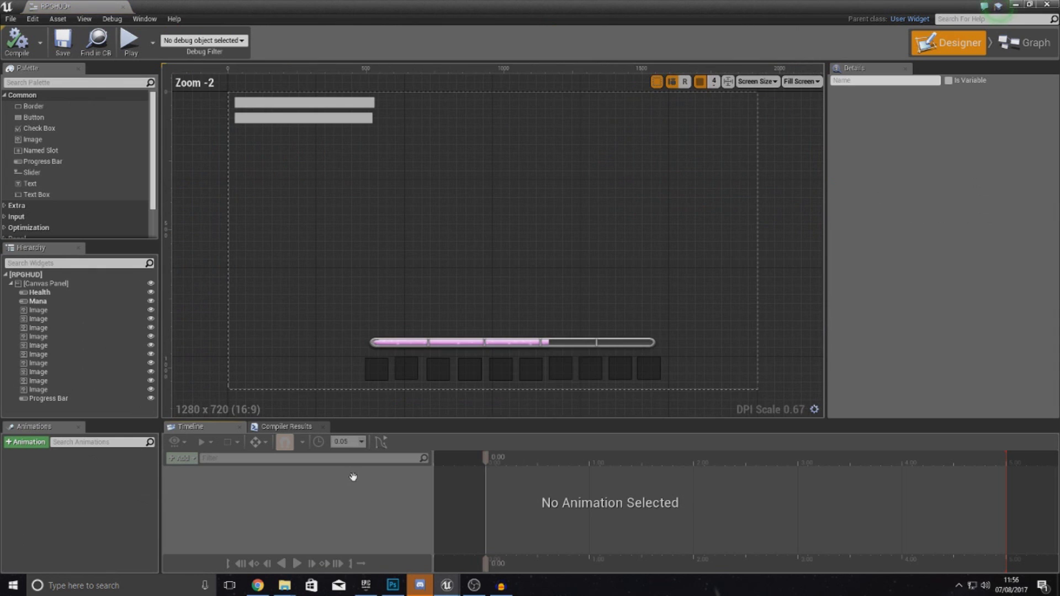
Add a text block above the XP bar at about X 884, Y 824, reading Virtus_Player
click(67, 184)
drag(67, 188, 479, 321)
click(909, 244)
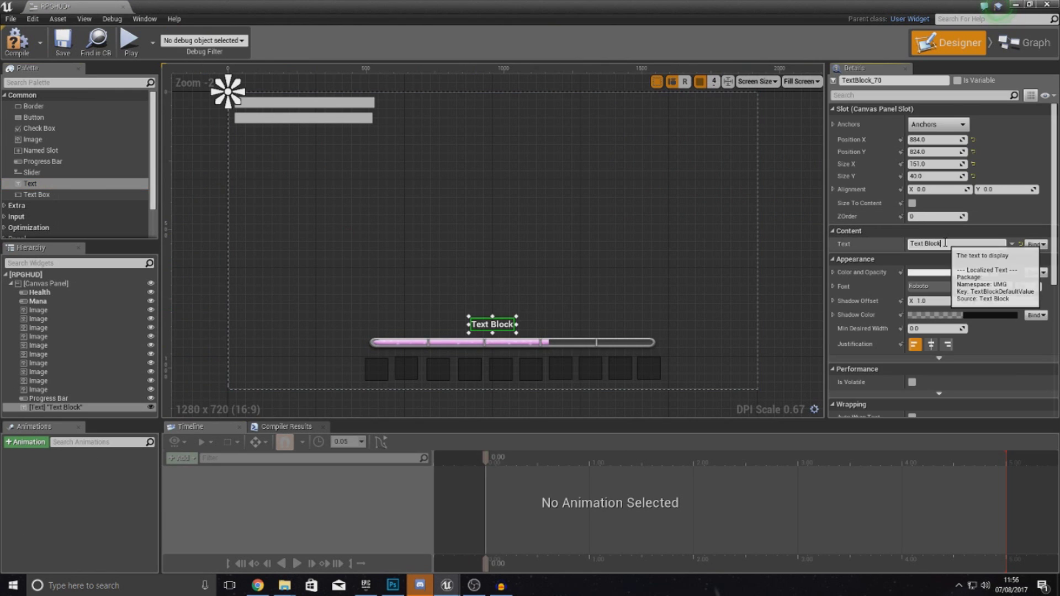
text(Viret)
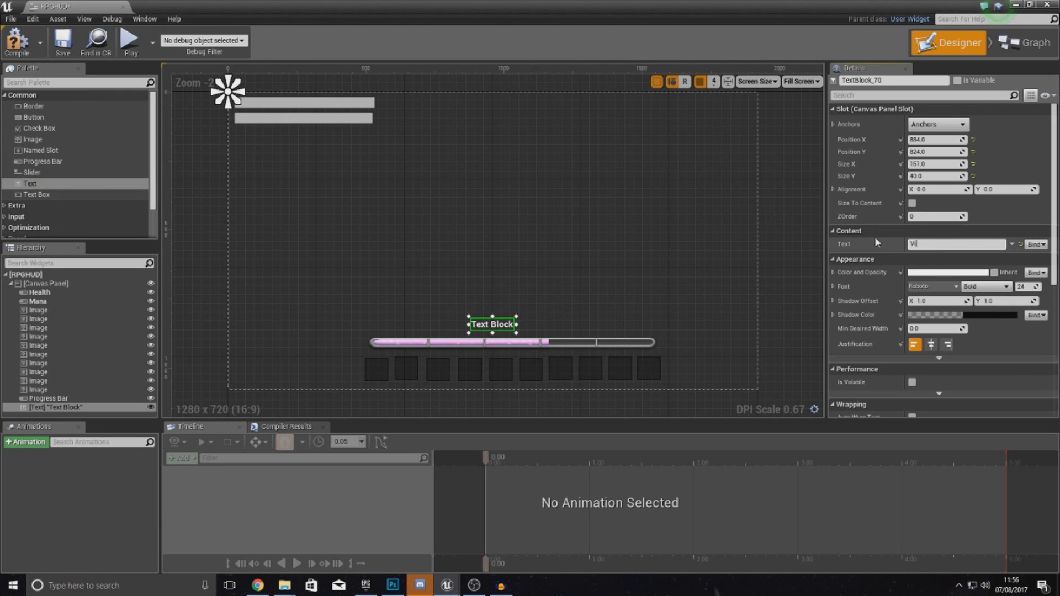
key(BackSpace)
key(BackSpace)
text(tus_Player)
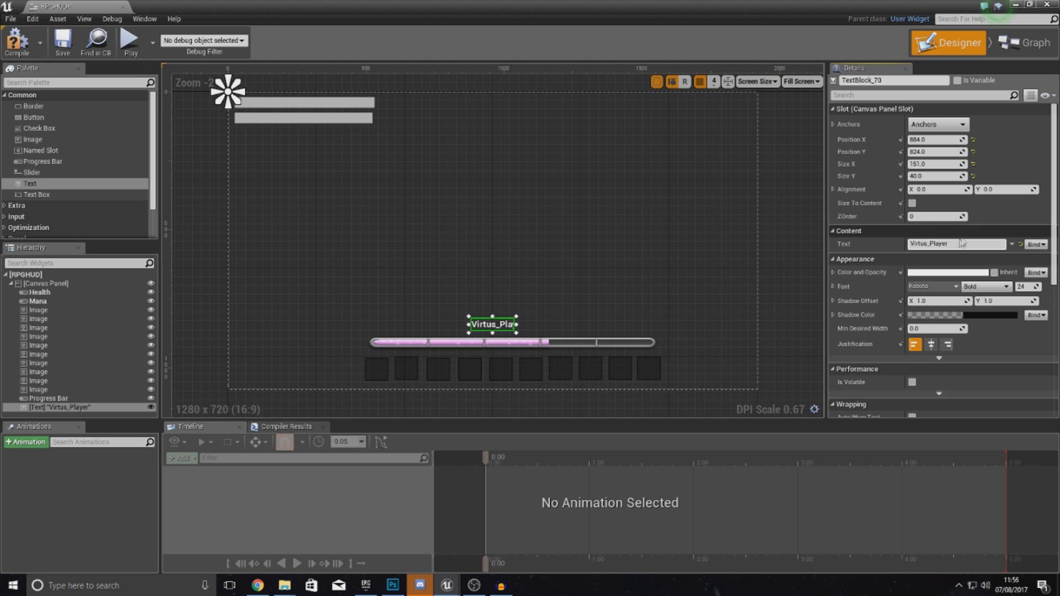
click(577, 309)
Add a second text block beside the player name at about X 1068, Y 824, reading Level 21
drag(30, 183, 522, 320)
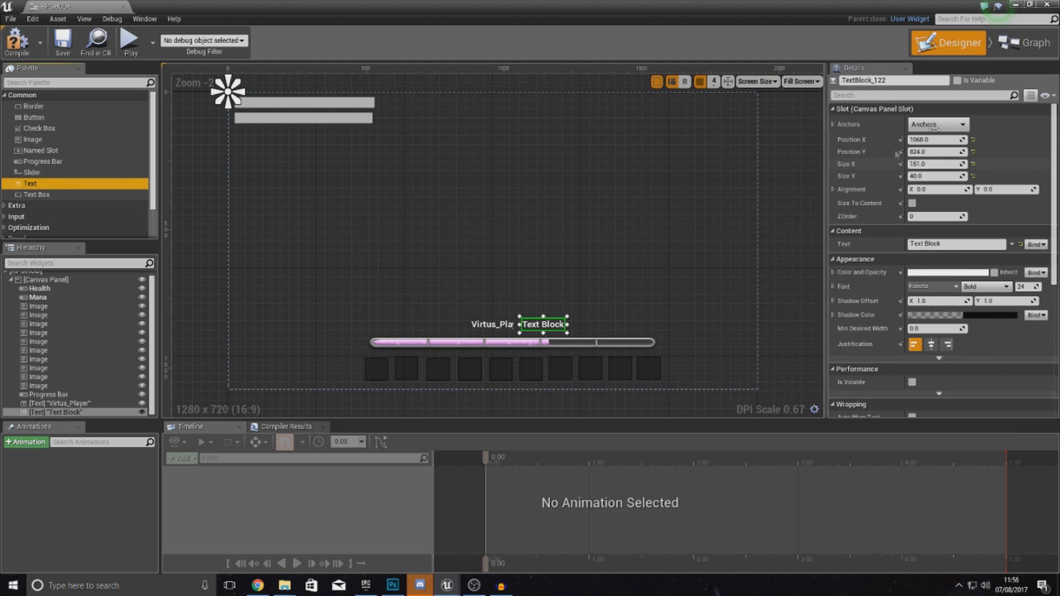
click(949, 243)
text(Level 21)
click(464, 243)
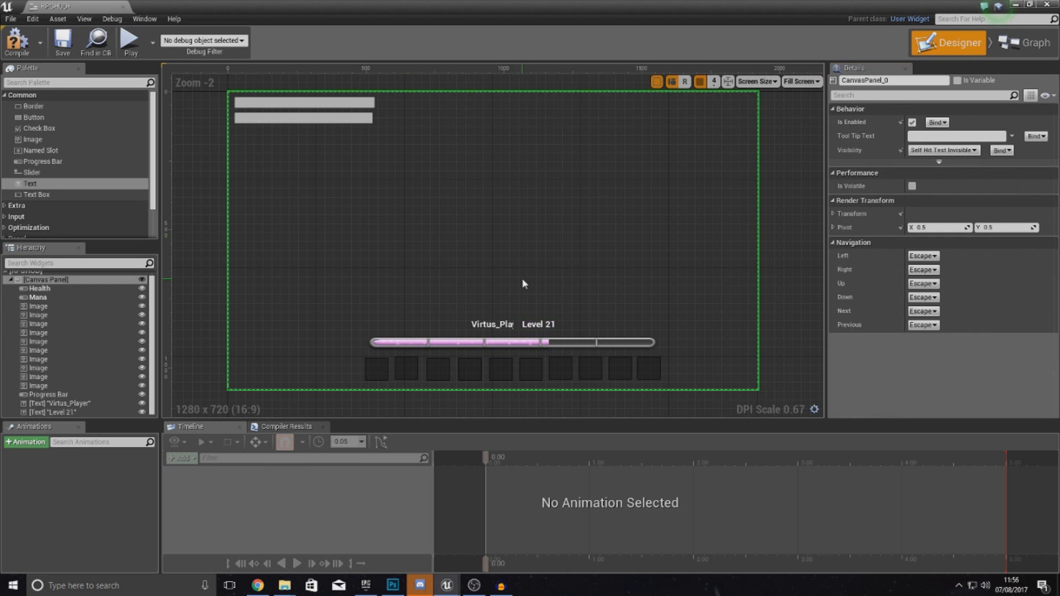
Widen and shift the Virtus_Player text block so the full name fits beside the Level 21 text
scroll(495, 330, up, 2)
scroll(495, 330, up, 3)
click(496, 330)
drag(495, 330, 558, 327)
click(521, 287)
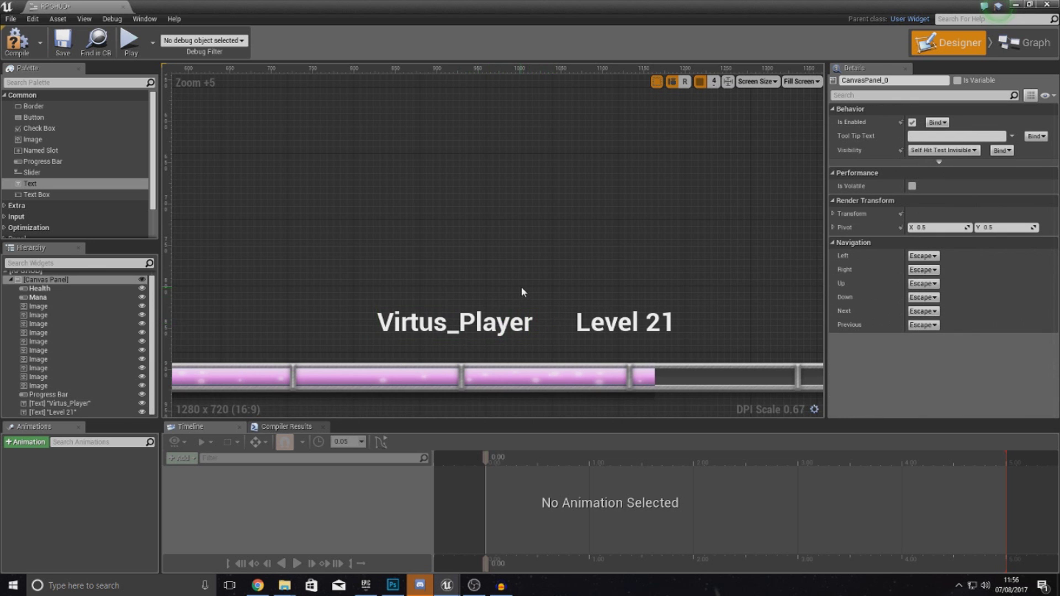
Anchor the first three action bar slots, counted from the left, to the bottom centre of the canvas
right_drag(521, 287, 496, 140)
scroll(495, 140, down, 3)
click(255, 249)
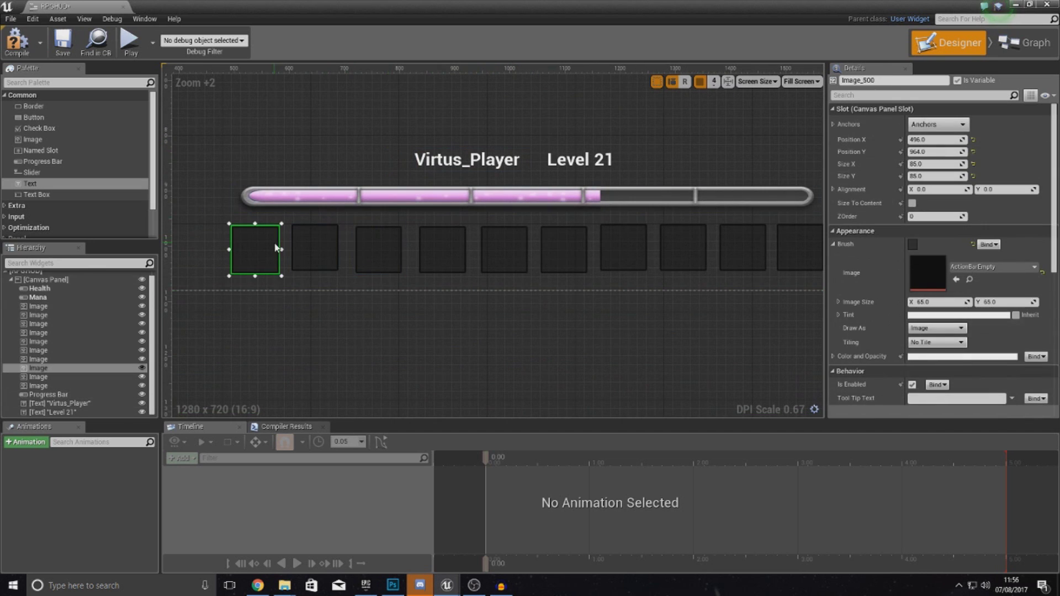
click(938, 125)
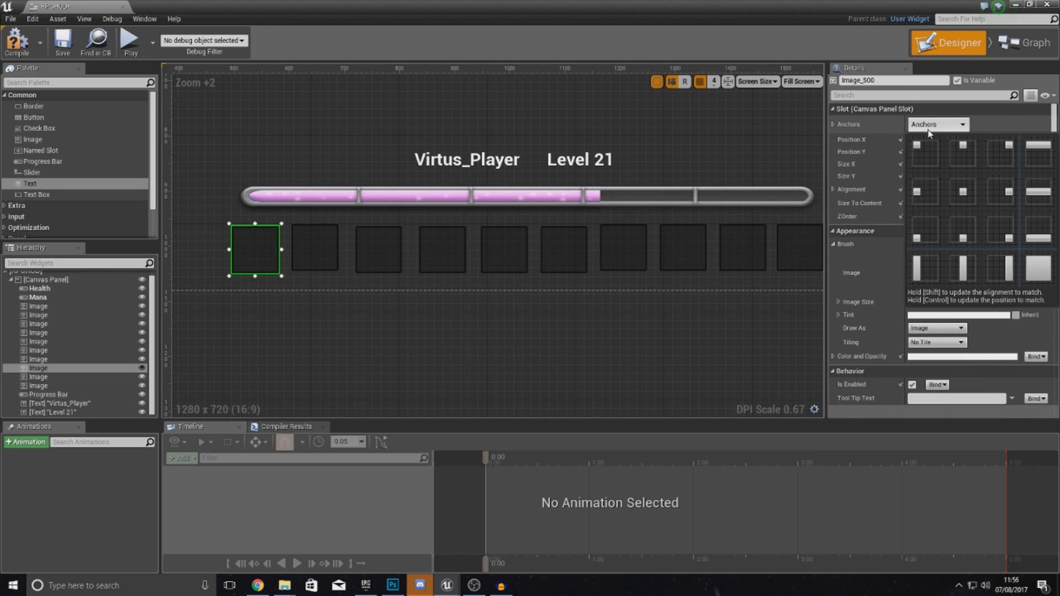
click(963, 234)
click(314, 248)
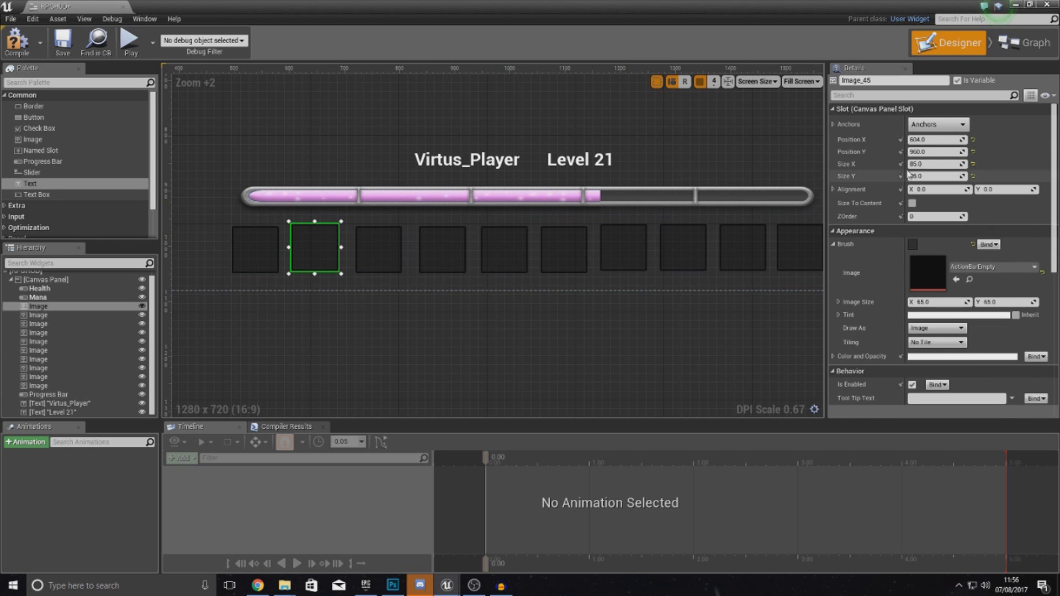
click(938, 125)
click(960, 234)
click(379, 249)
click(938, 125)
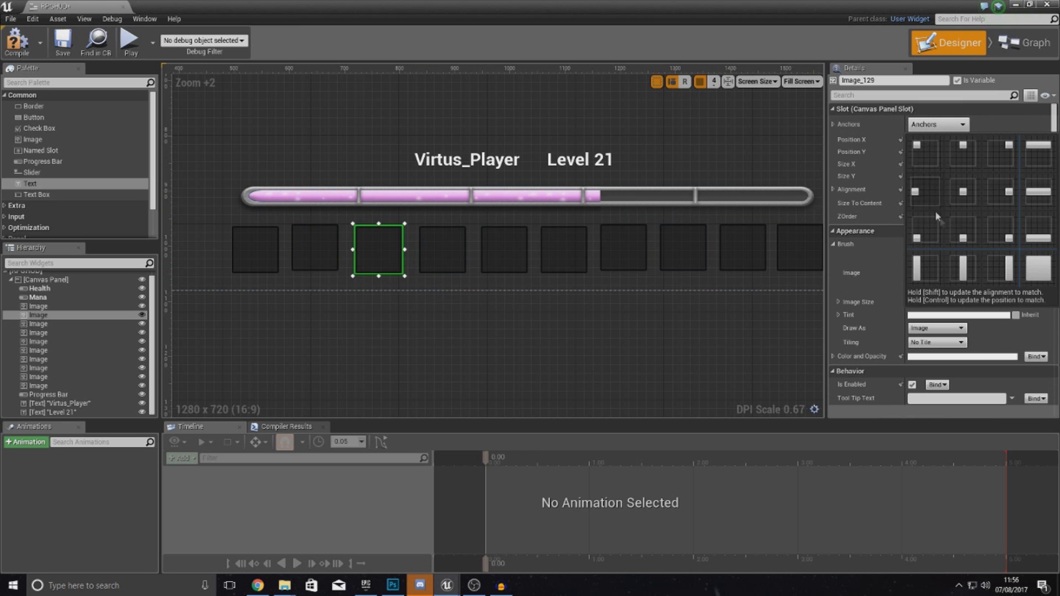
click(962, 235)
click(262, 176)
scroll(381, 152, down, 4)
scroll(381, 152, up, 4)
right_drag(381, 151, 463, 221)
scroll(504, 247, down, 3)
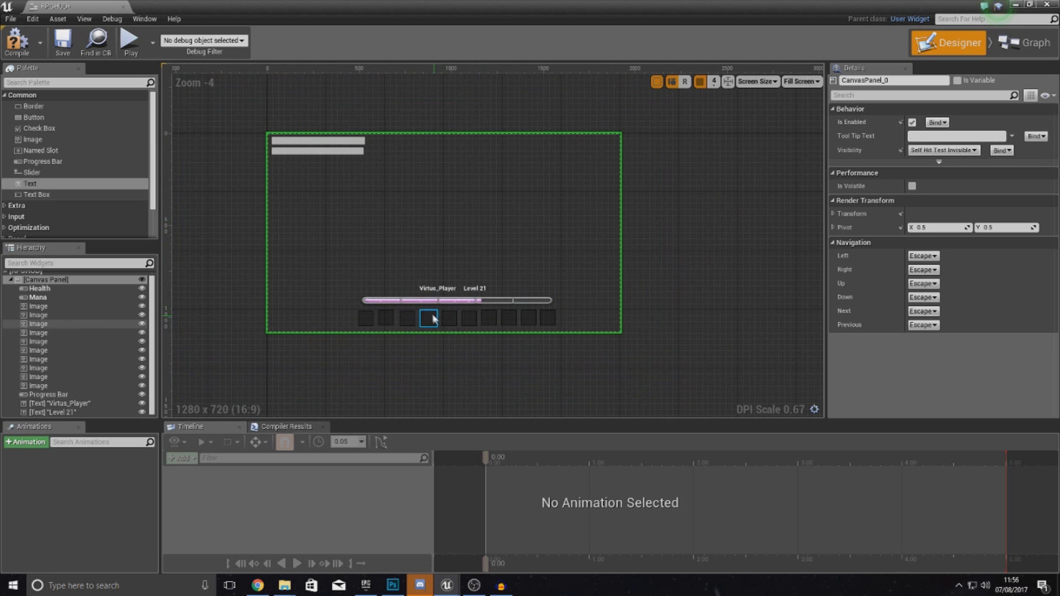
scroll(422, 299, up, 3)
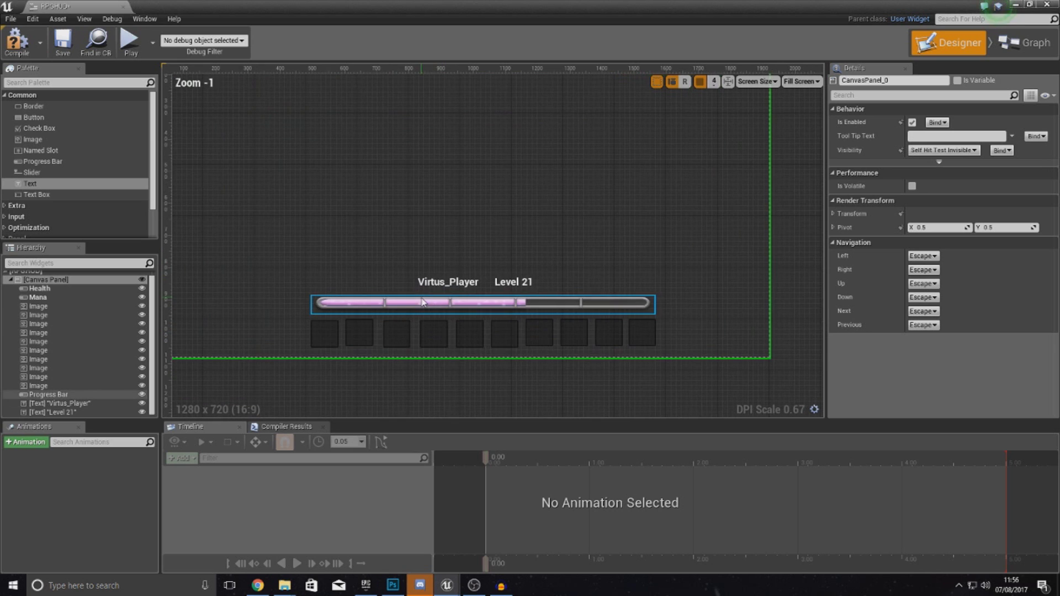